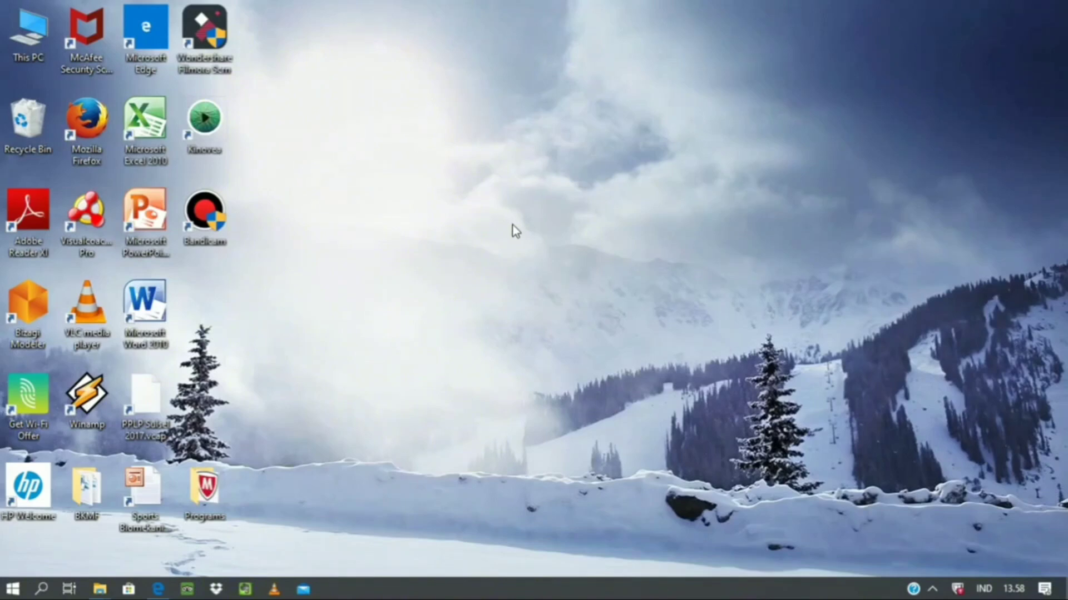
- Launch Kinovea from the desktop
left_click(221, 132)
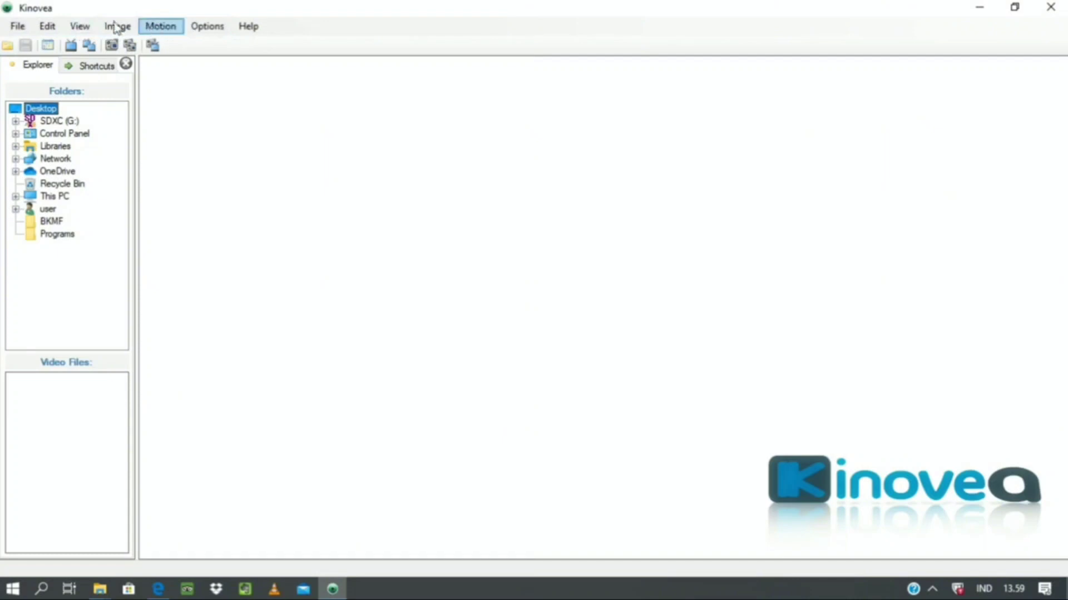
left_click(20, 28)
mouse_move(49, 29)
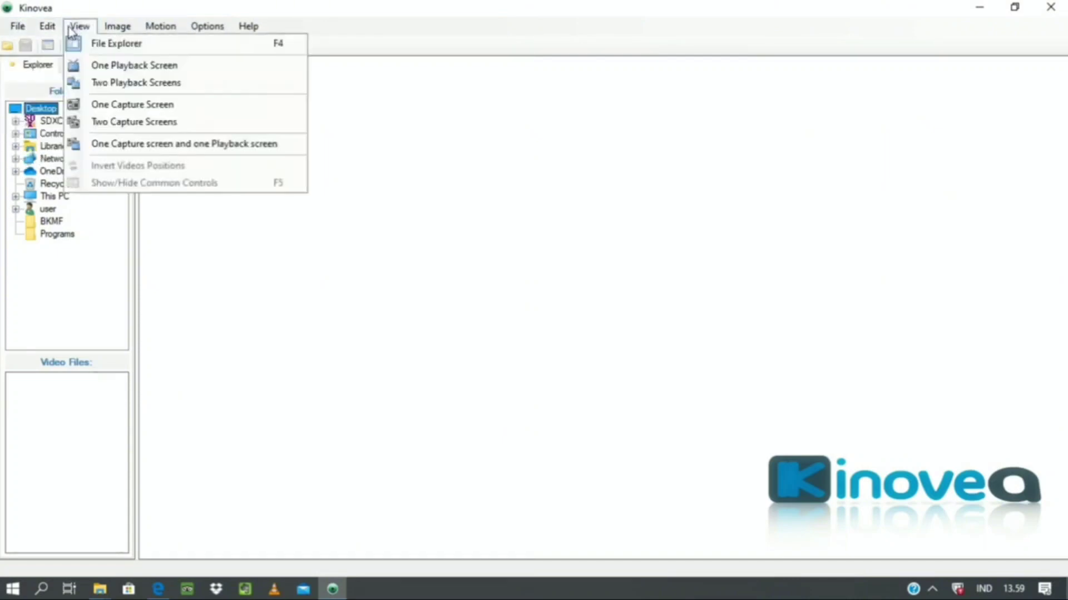
mouse_move(118, 31)
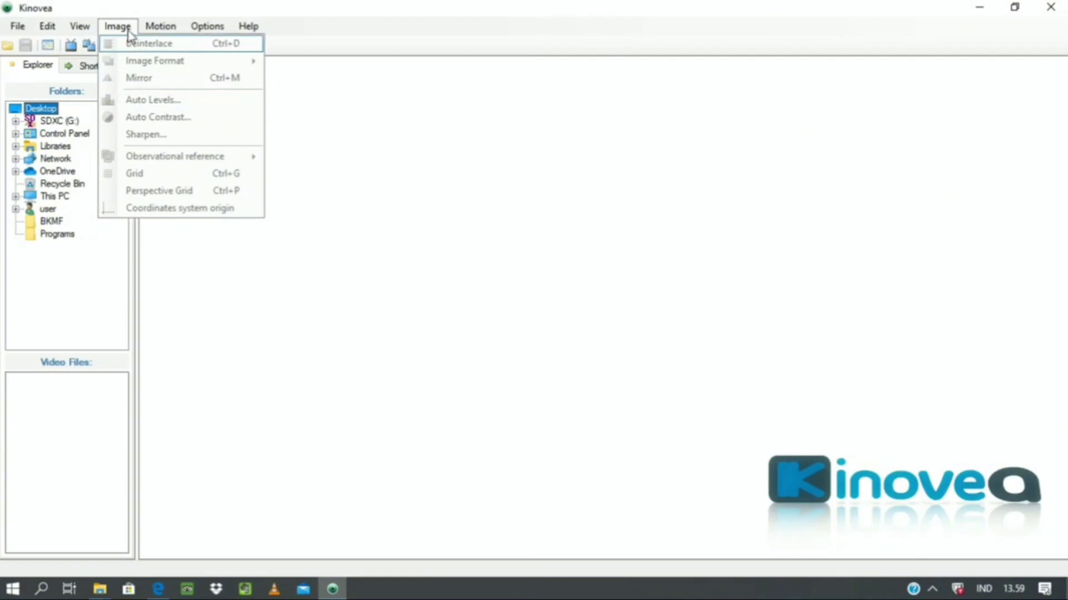
mouse_move(162, 31)
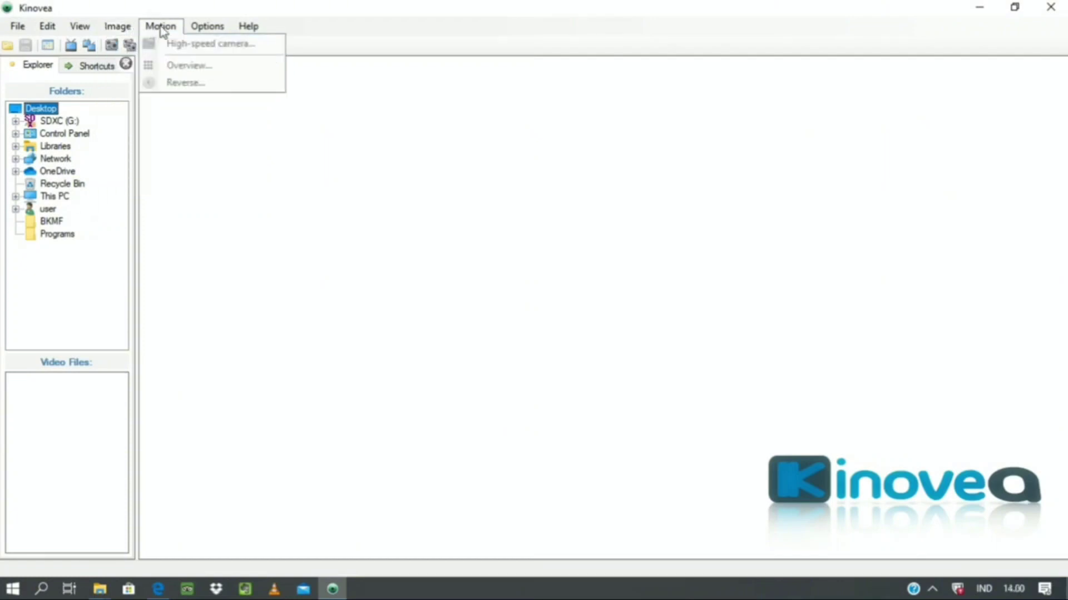
mouse_move(201, 32)
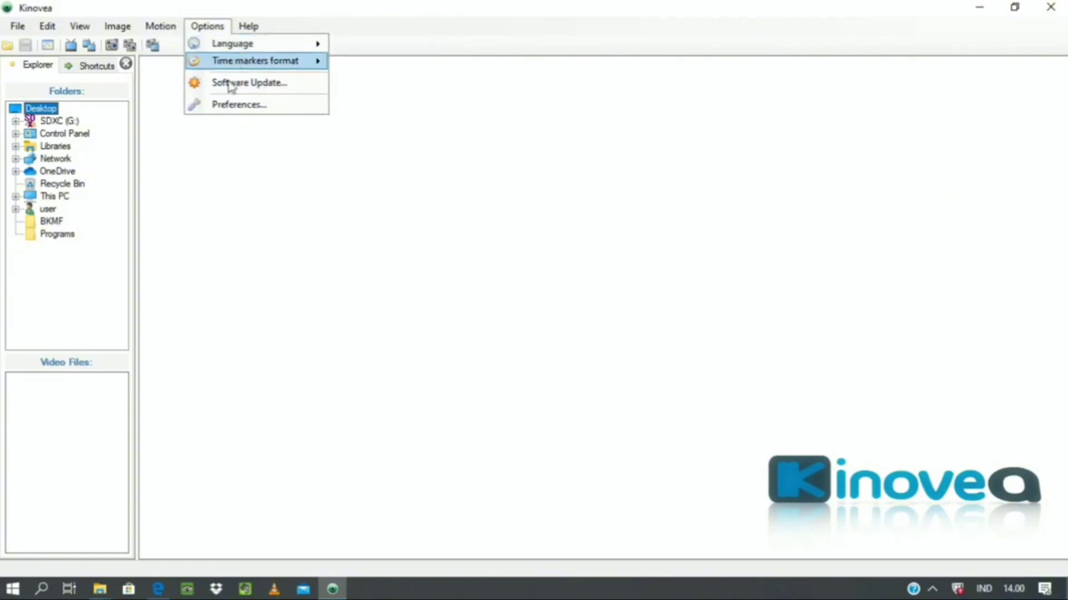
left_click(207, 26)
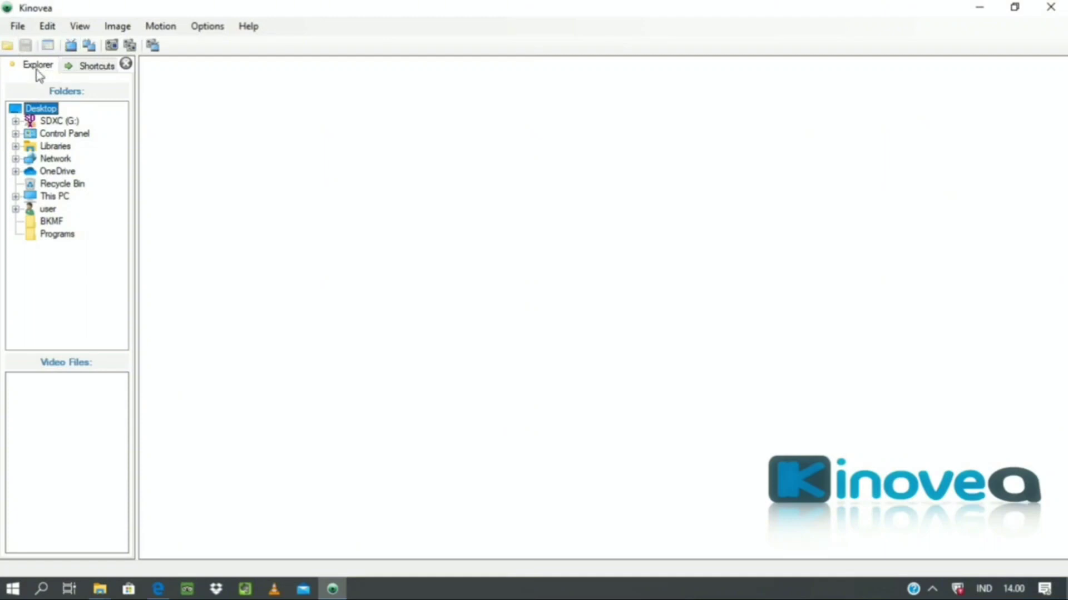
- Switch the workspace to a single playback screen
left_click(70, 48)
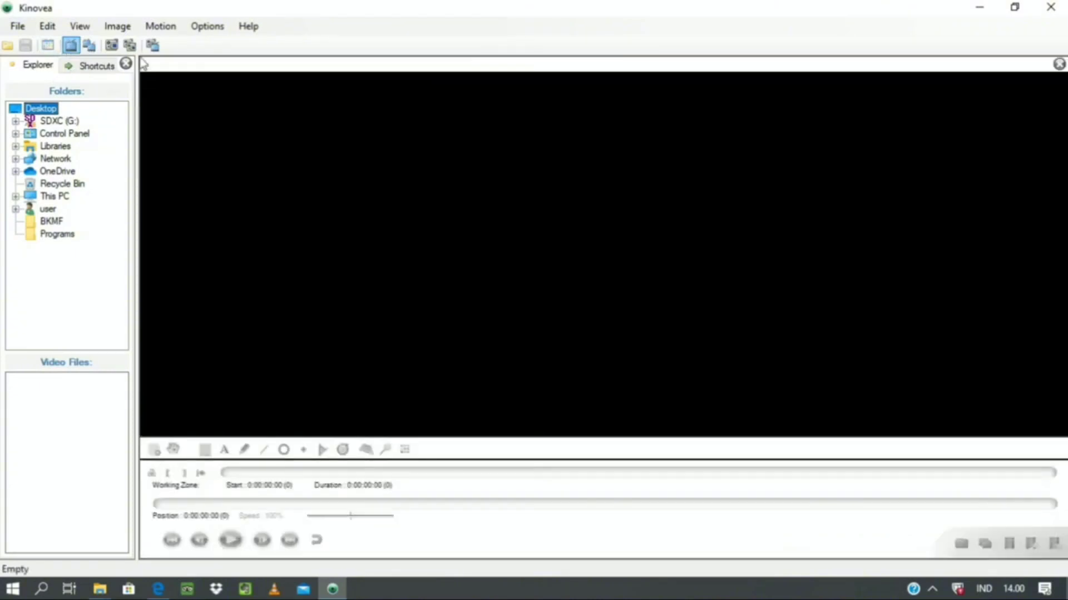
left_click(388, 306)
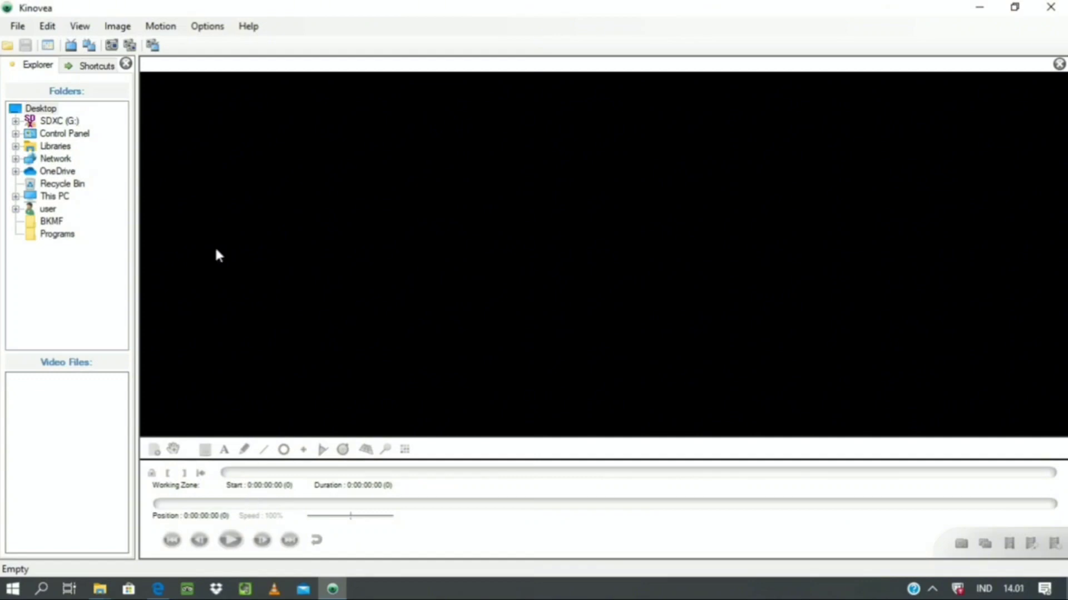
- Try the two-playback, single-capture and mixed capture-and-playback layouts, and return to one playback screen
left_click(91, 50)
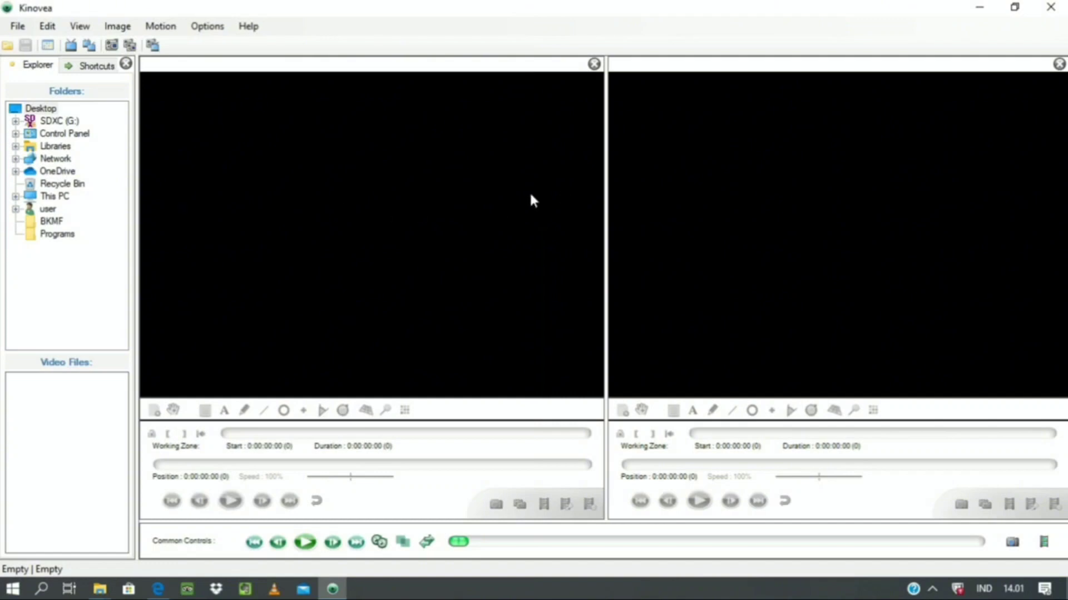
left_click(111, 46)
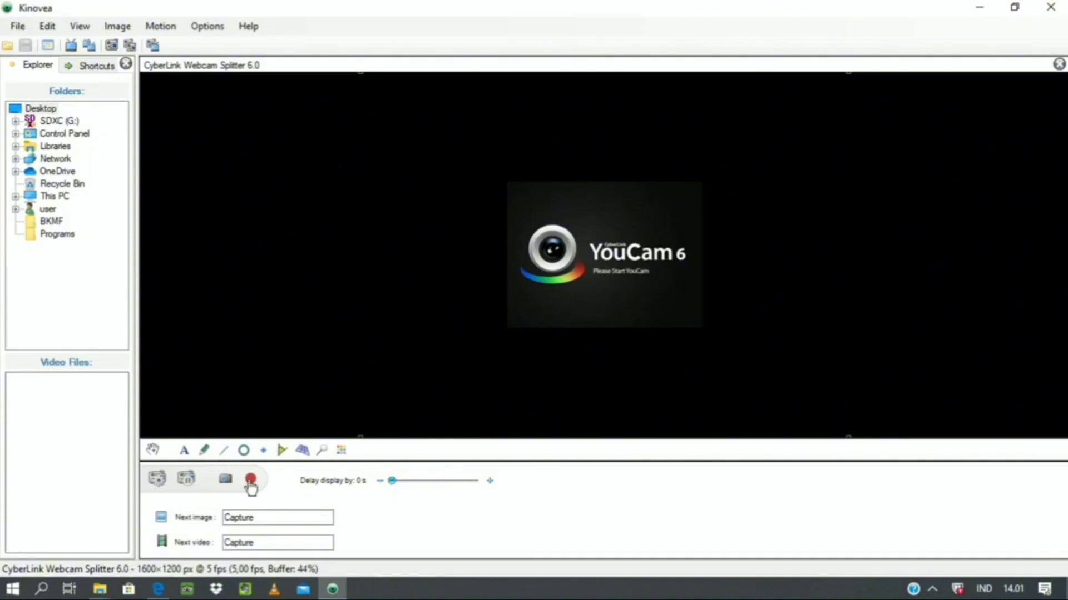
left_click(131, 45)
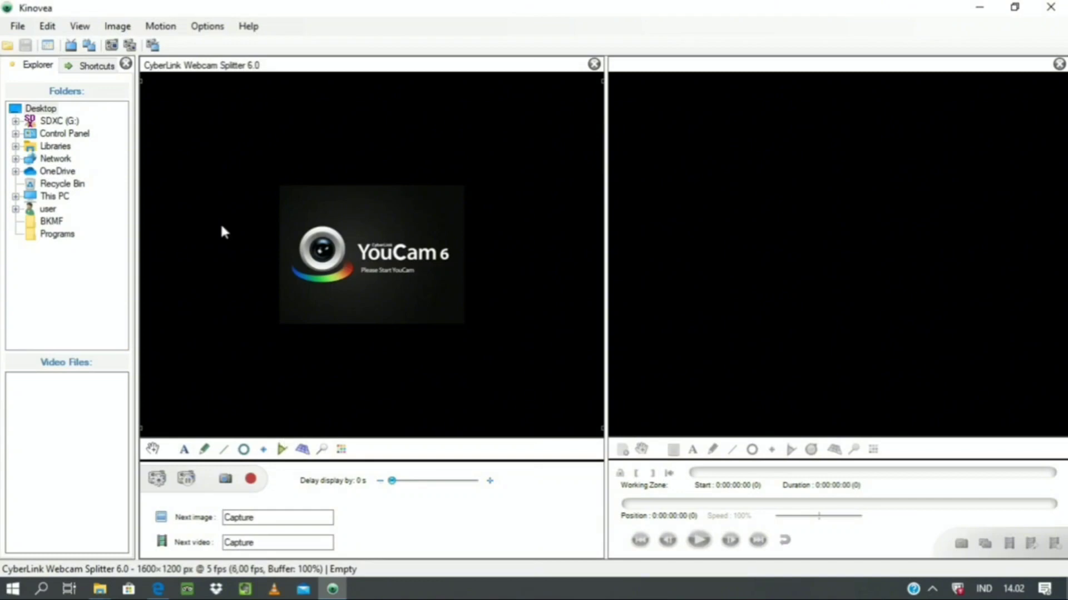
left_click(69, 47)
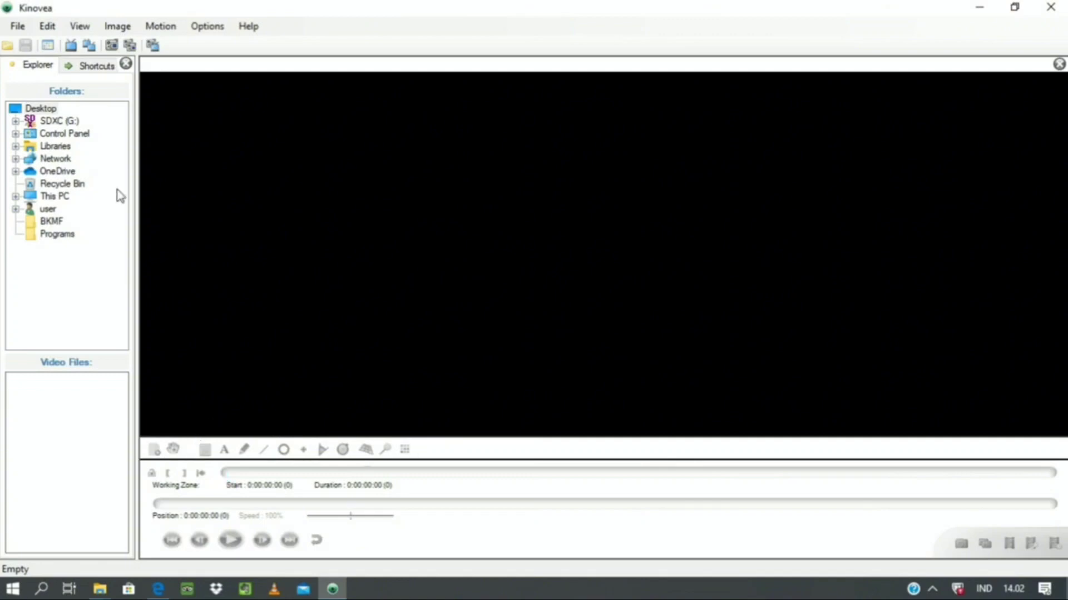
- Open the video VID_20200214_163442 from the DATA (E:) drive
left_click(8, 47)
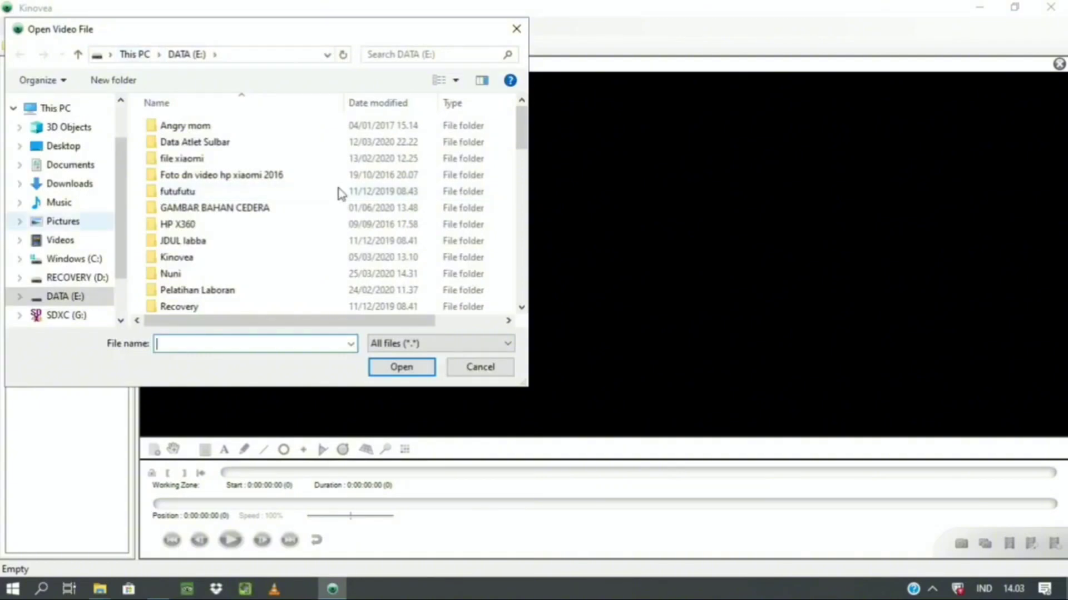
left_click(523, 266)
left_click(524, 295)
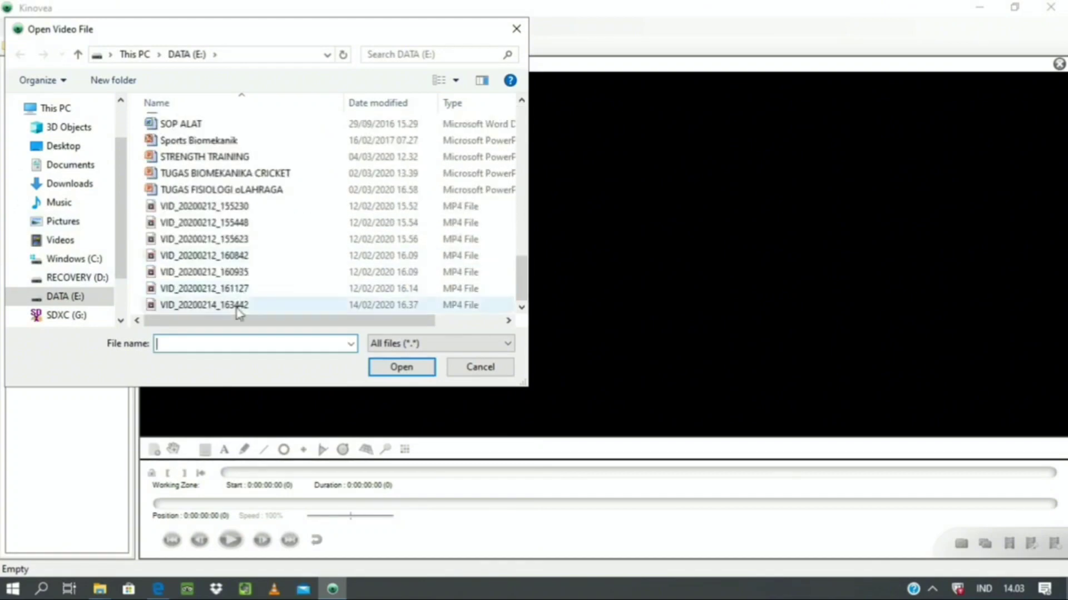
left_click(252, 306)
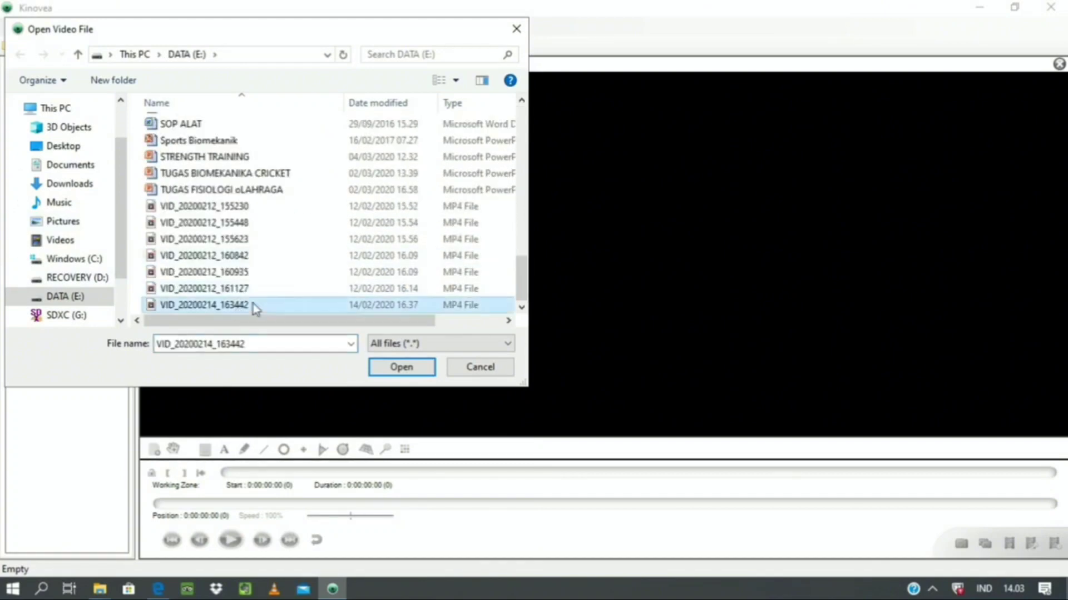
left_click(410, 370)
key("Return")
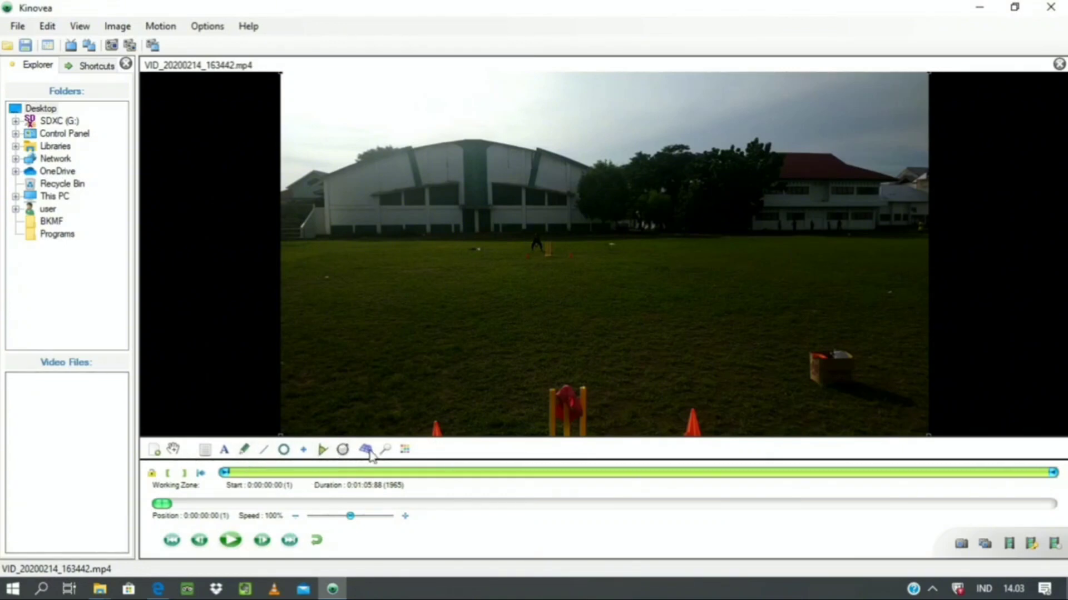
- Draw two lines on the first frame, a steep one beside the hall and a nearly horizontal one across its roof
left_click(264, 453)
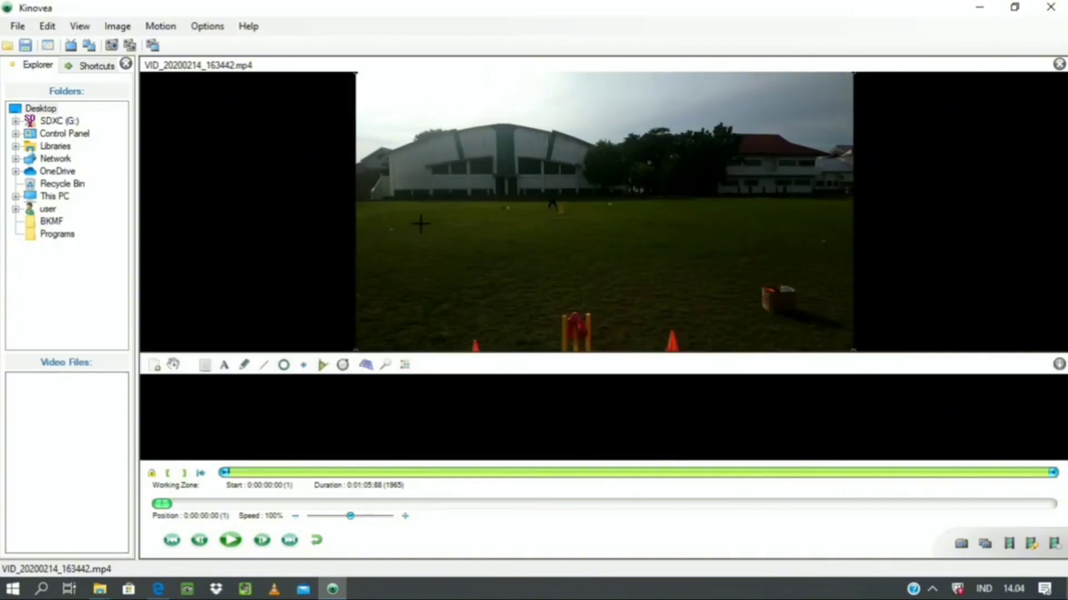
left_click_drag(418, 226, 443, 105)
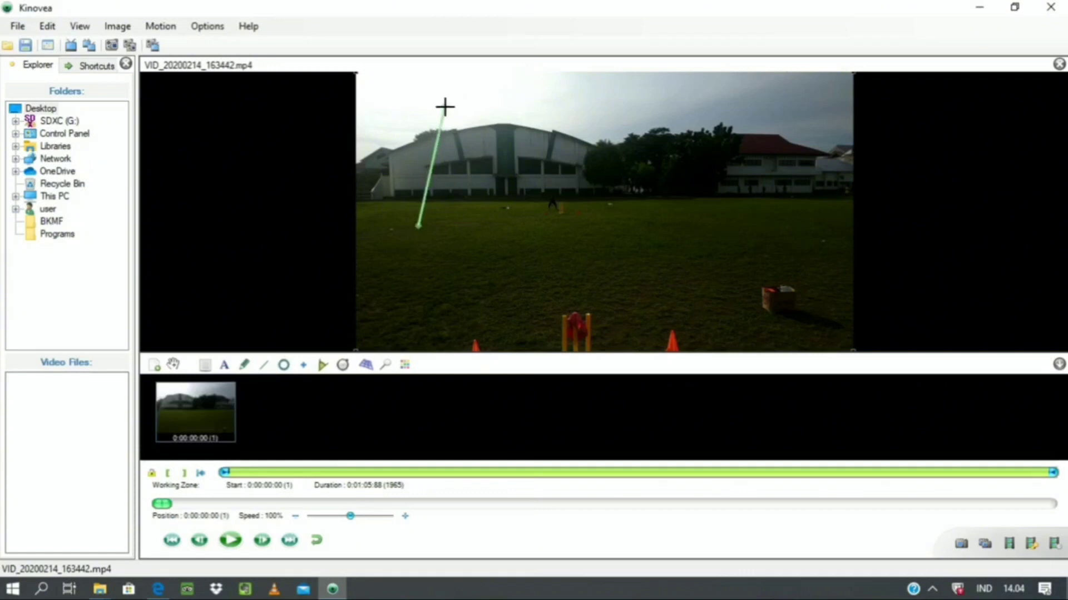
left_click_drag(479, 145, 634, 135)
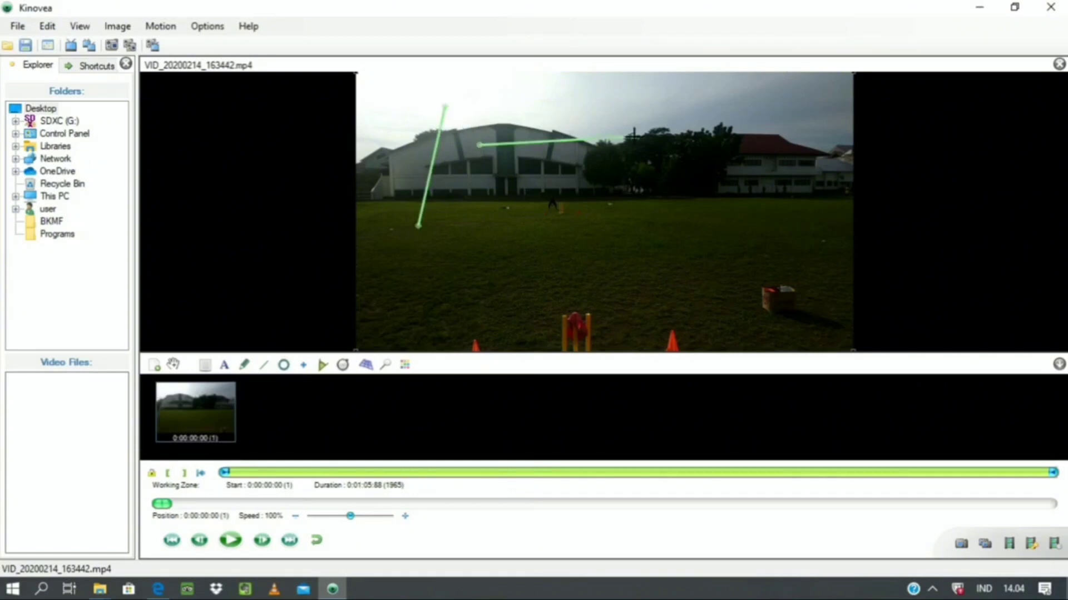
right_click(498, 144)
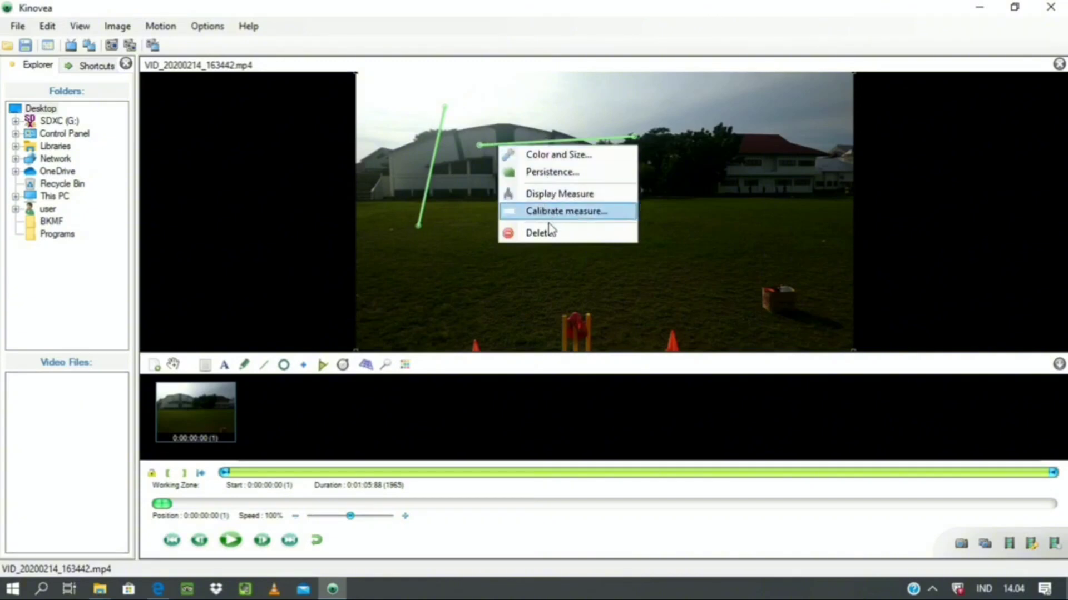
left_click(554, 158)
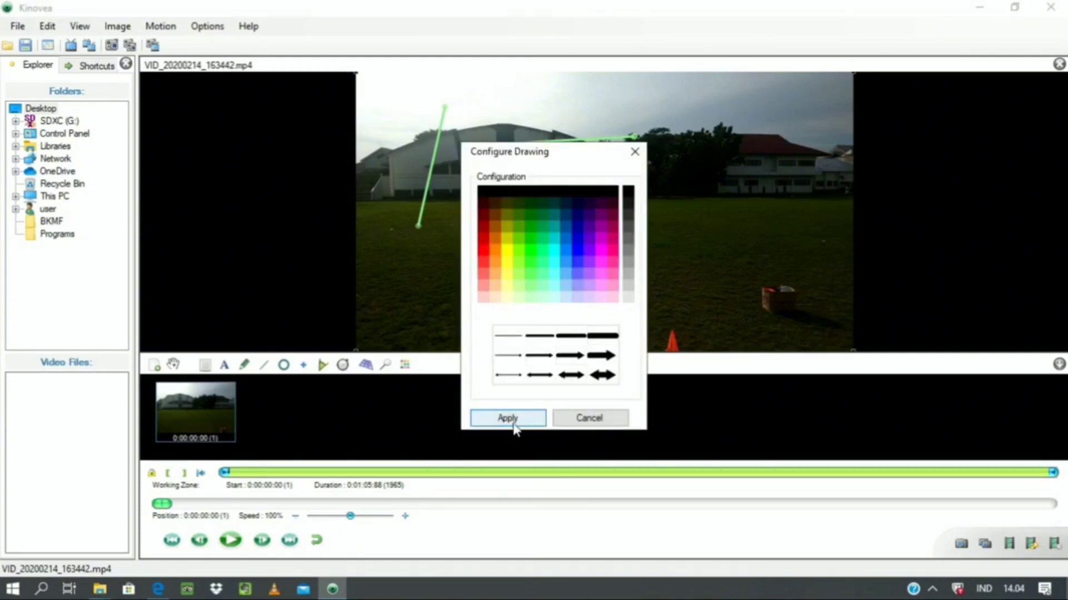
left_click(562, 421)
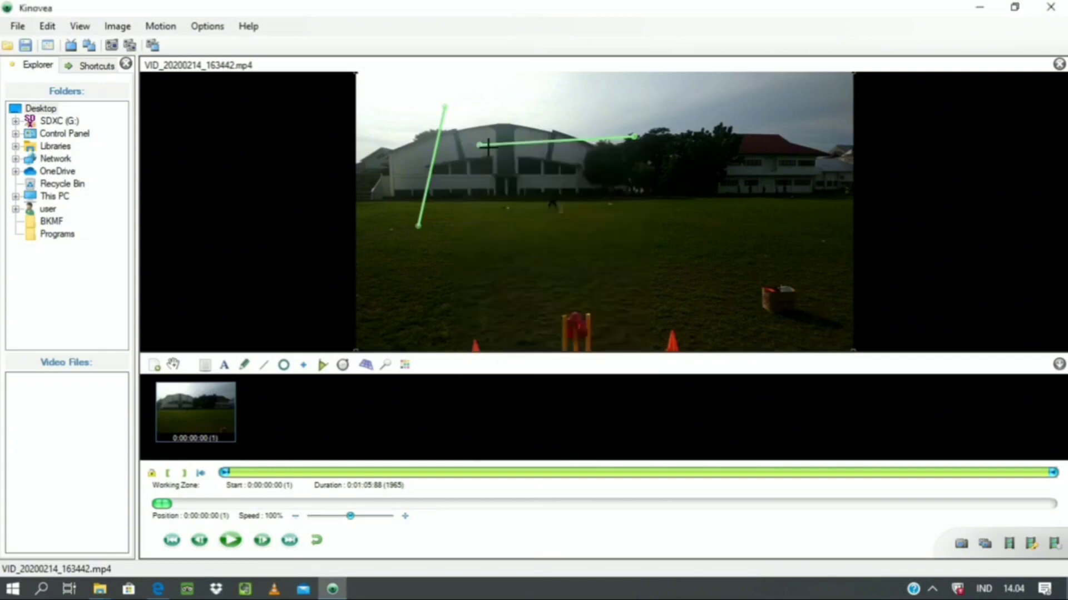
- Display the measure on the nearly horizontal line and calibrate its real size to 50 centimeters
right_click(481, 146)
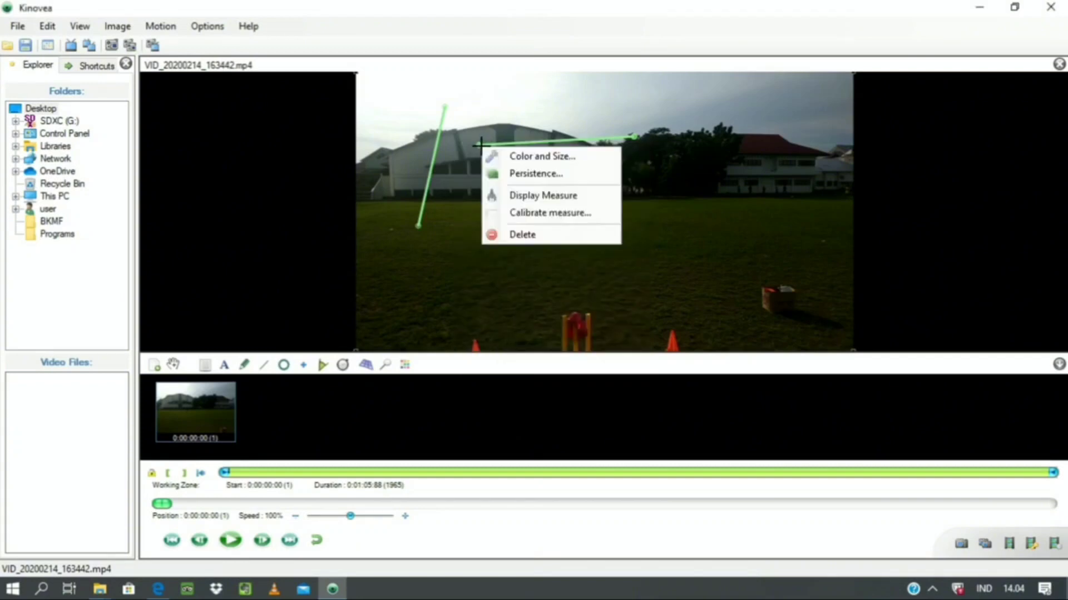
left_click(528, 196)
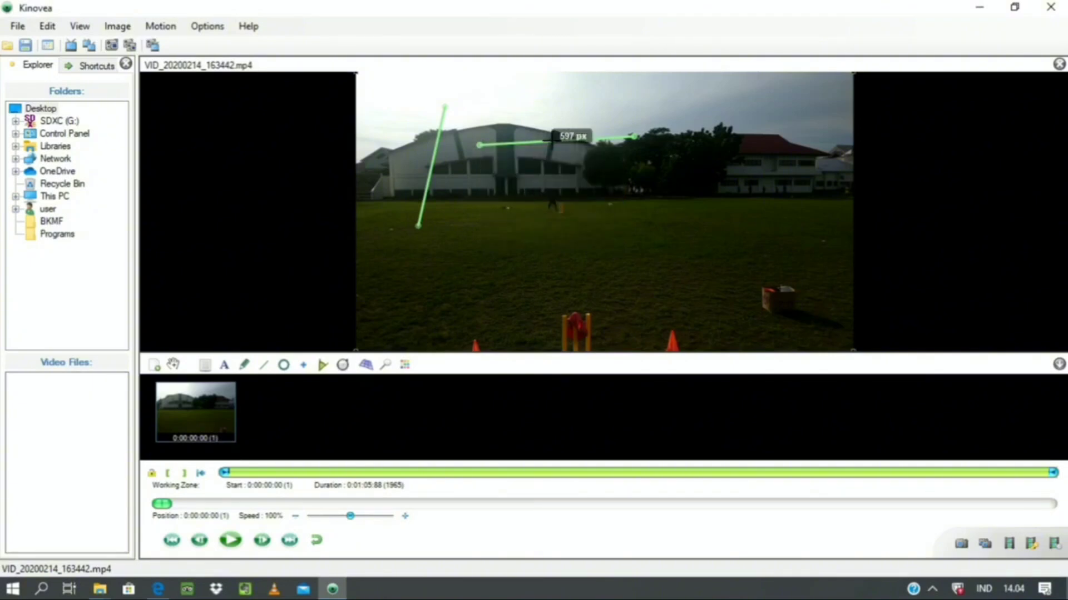
right_click(517, 144)
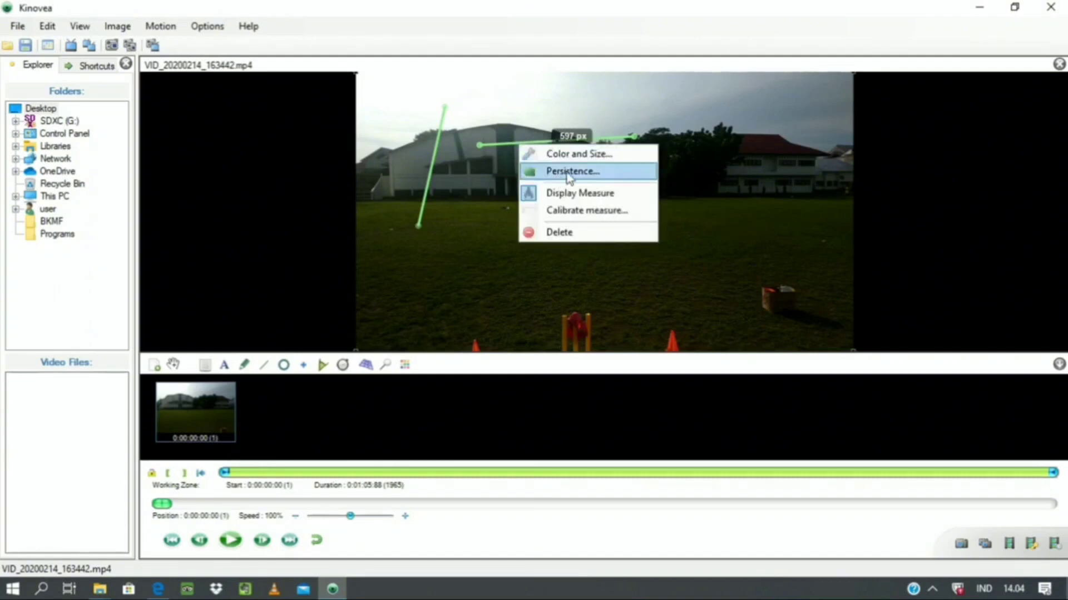
left_click(558, 211)
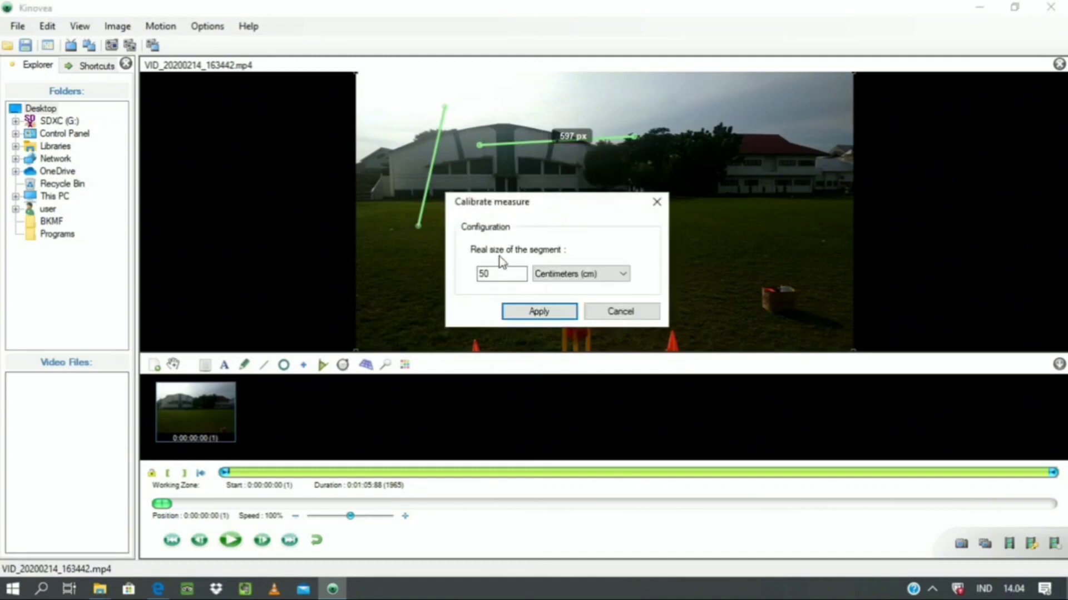
left_click(540, 310)
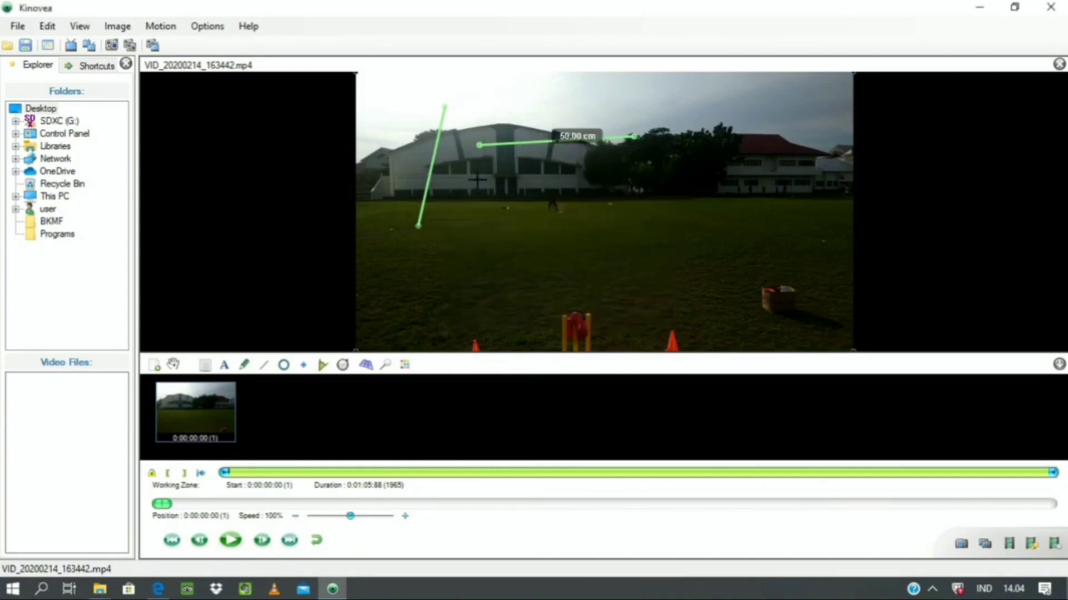
- Delete both lines from the video frame
right_click(479, 144)
left_click(509, 232)
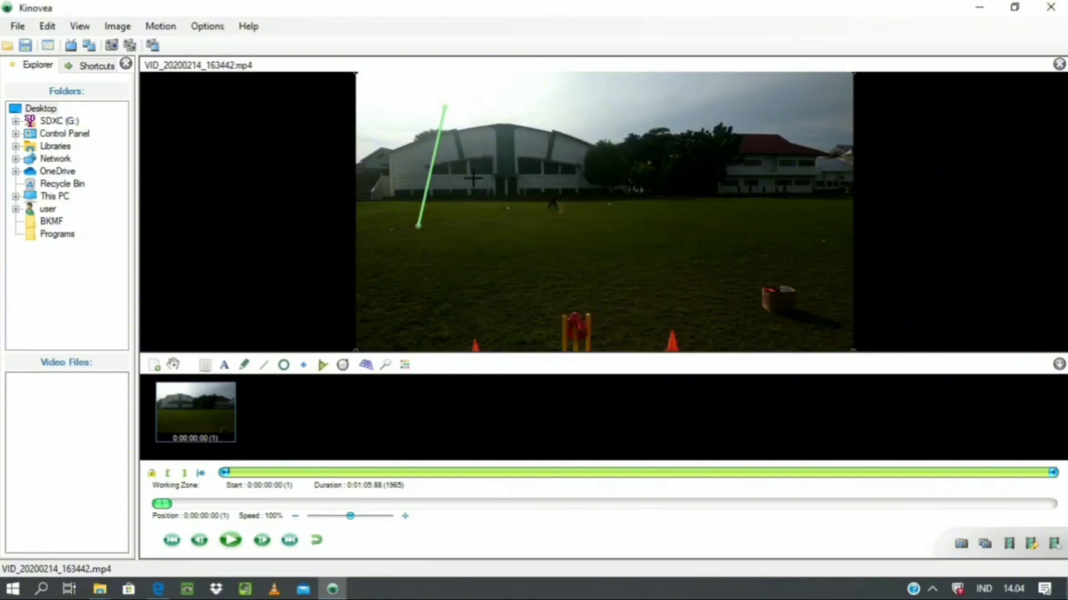
right_click(438, 137)
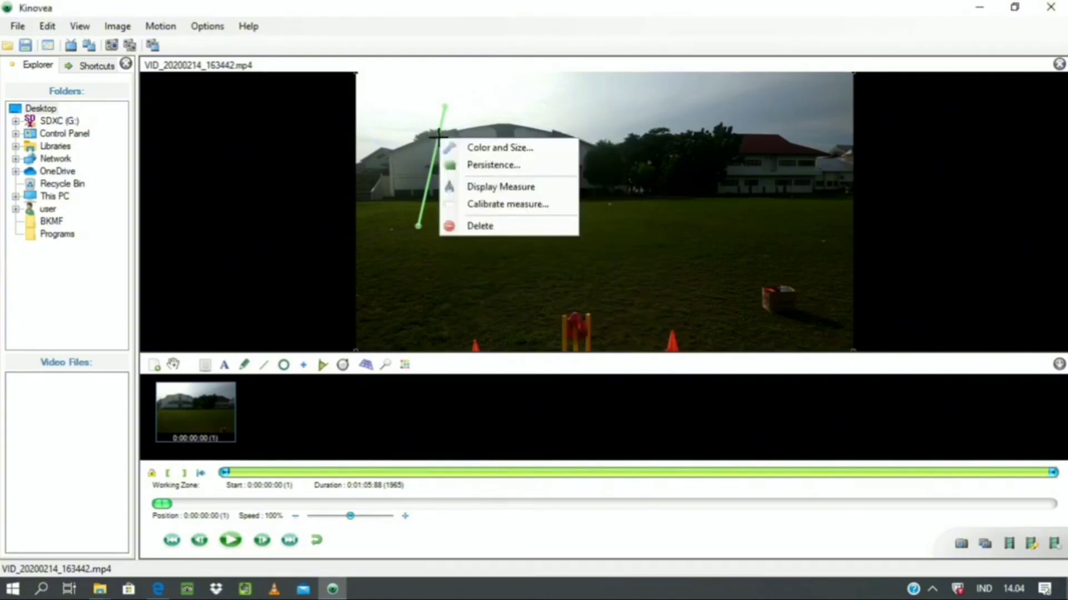
left_click(492, 232)
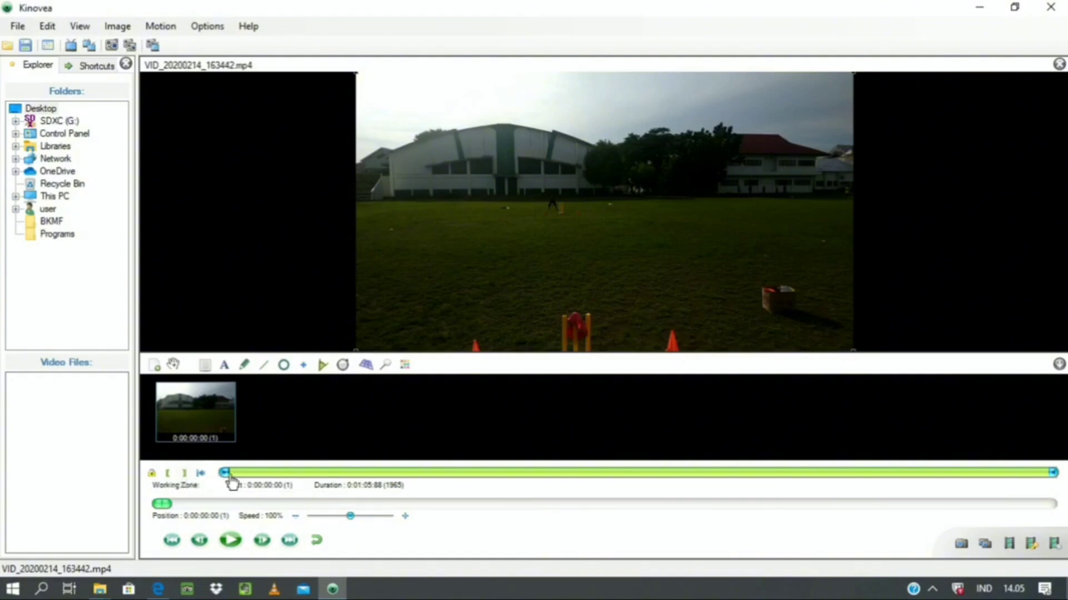
- Trim the working zone's end to a duration of 0:01:05:75 and play the video at 45% speed, pausing at 0:00:02:61
mouse_move(228, 477)
left_mouse_down()
mouse_move(286, 487)
mouse_move(296, 477)
mouse_move(225, 480)
left_mouse_up()
left_click_drag(1052, 473, 1051, 472)
left_click(229, 542)
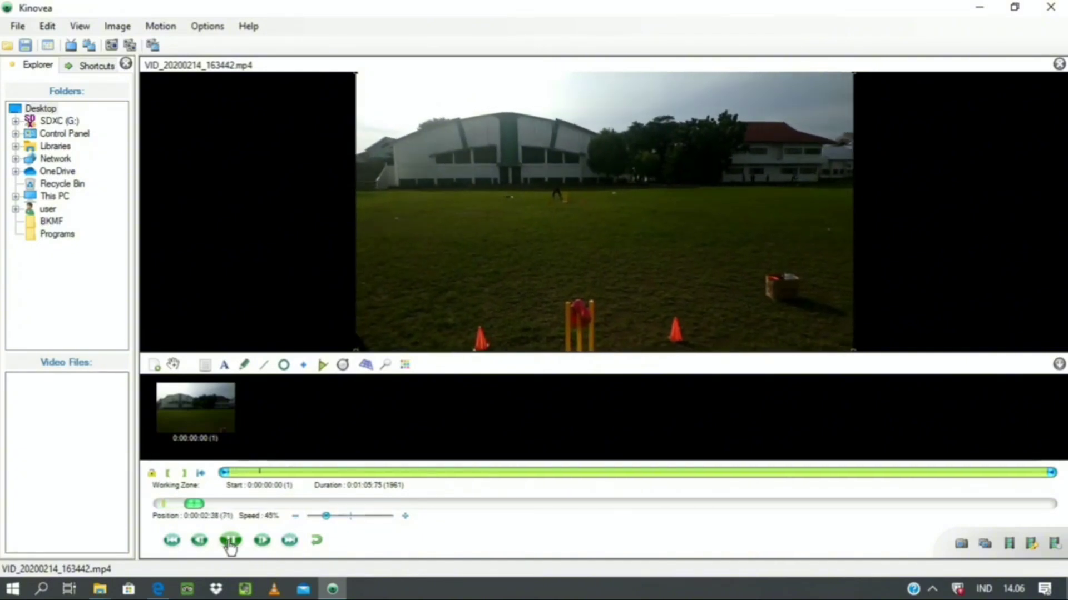
left_click(230, 542)
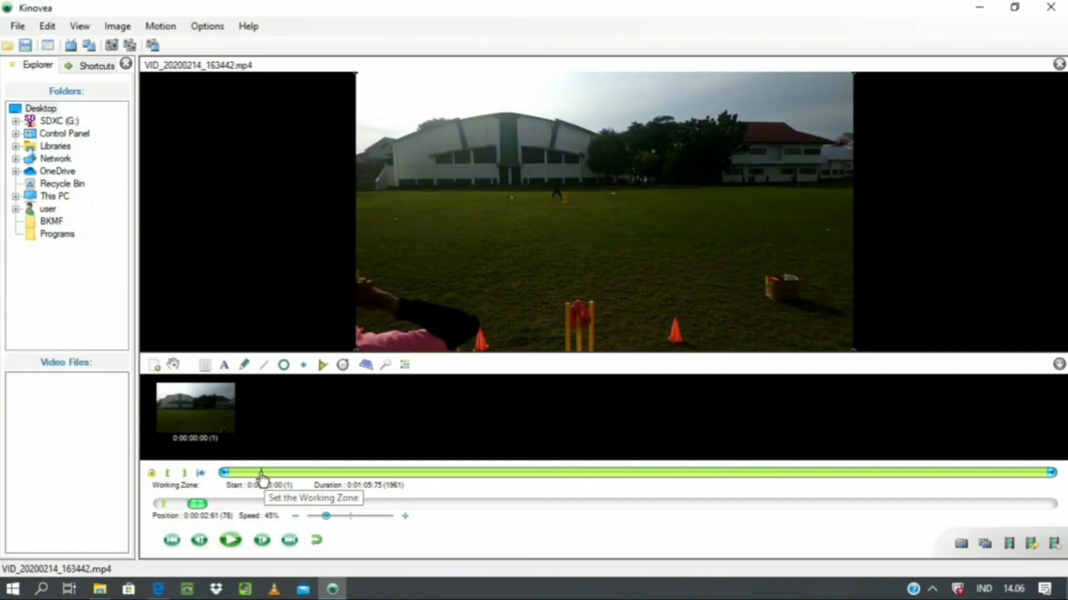
- Set the working zone's start to the current frame, and move that start back to 0:00:00:06
left_click(165, 475)
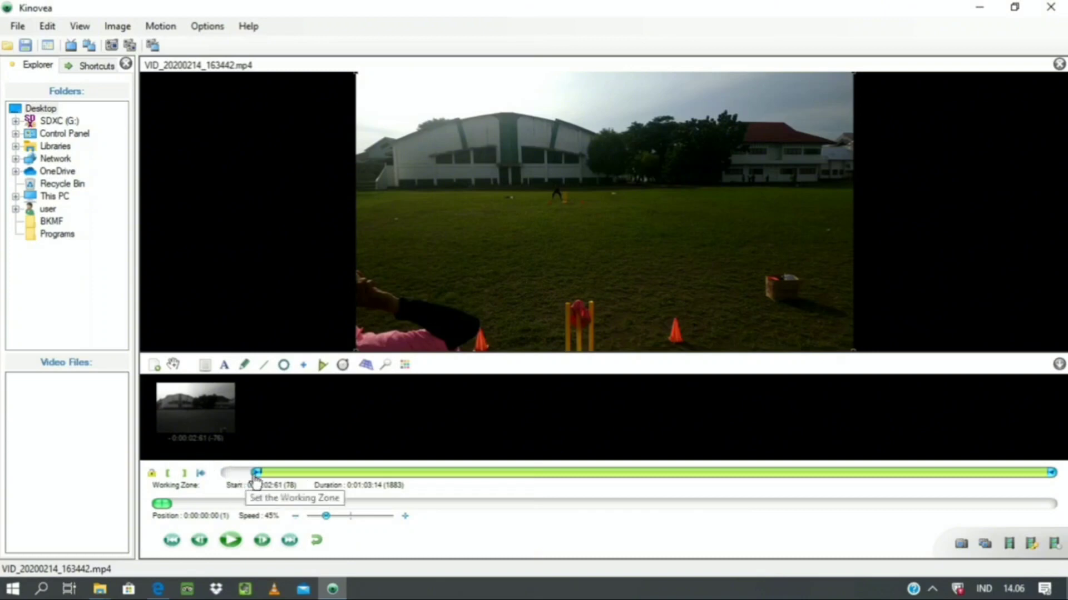
left_click_drag(256, 473, 210, 474)
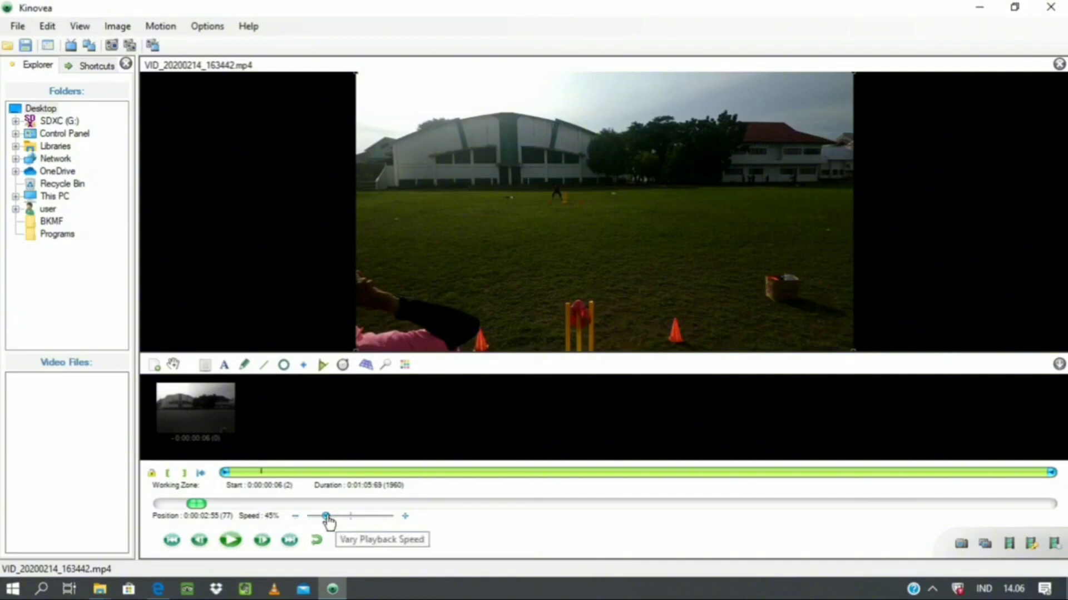
- Set the playback speed to 188%
left_click_drag(327, 517, 393, 517)
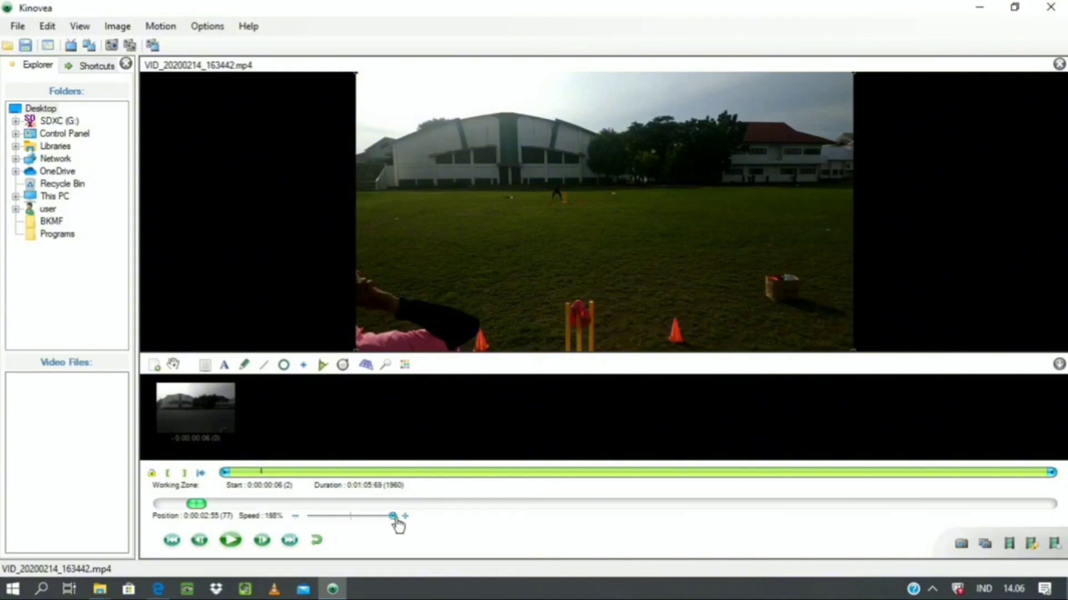
- Play the video while lowering the playback speed to 68%, pausing at 0:00:04:85
left_click(237, 542)
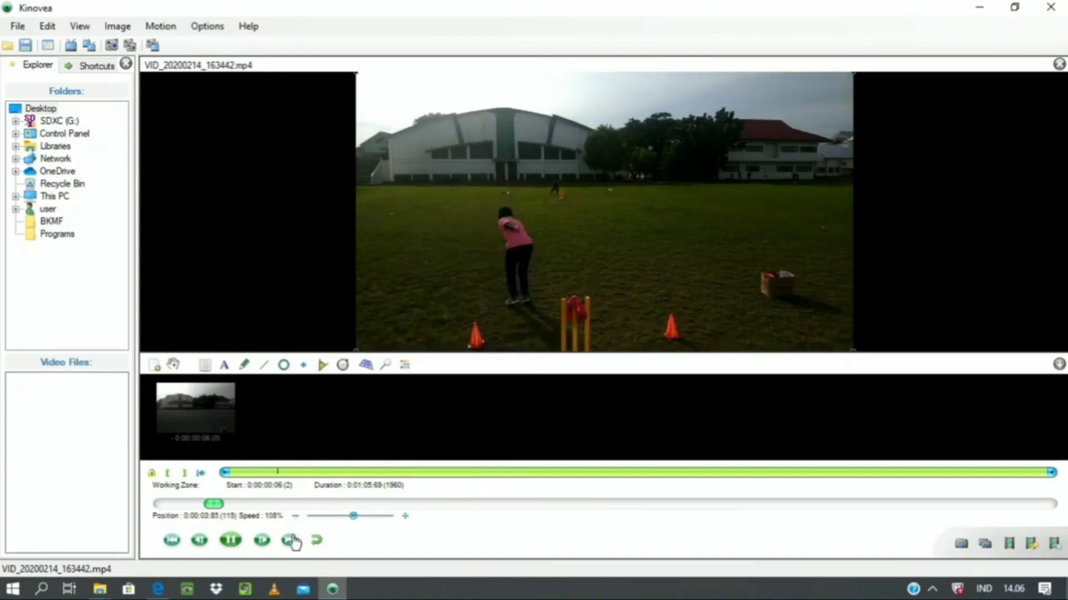
left_click(233, 544)
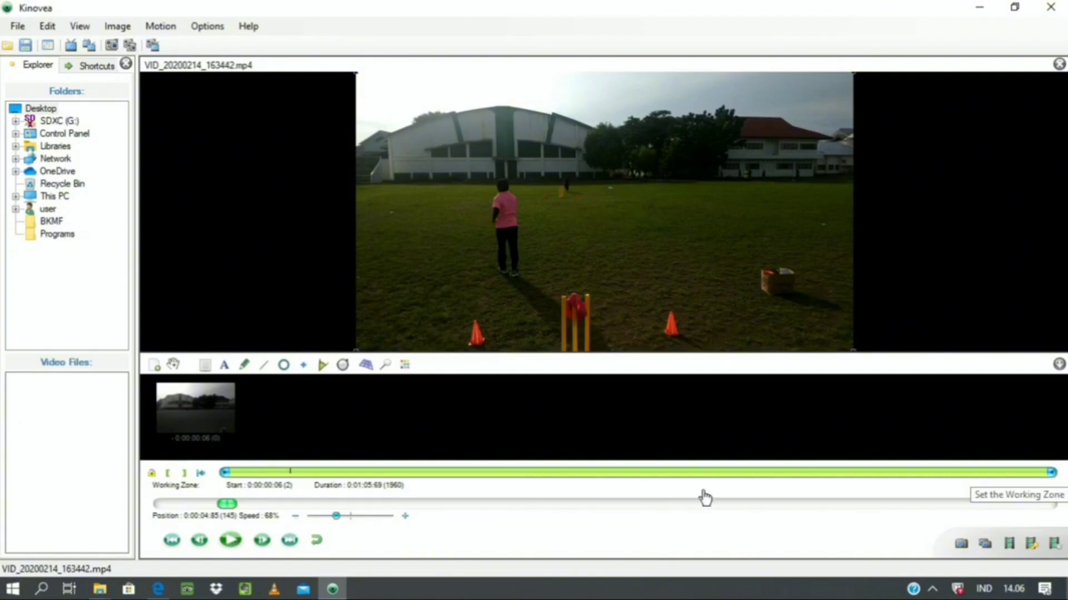
- Narrow the working zone to start at 0:00:09:26 with a duration of 0:00:07:46, playing it at reduced speed between the adjustments
mouse_move(705, 498)
left_mouse_down()
mouse_move(374, 483)
mouse_move(441, 474)
left_mouse_up()
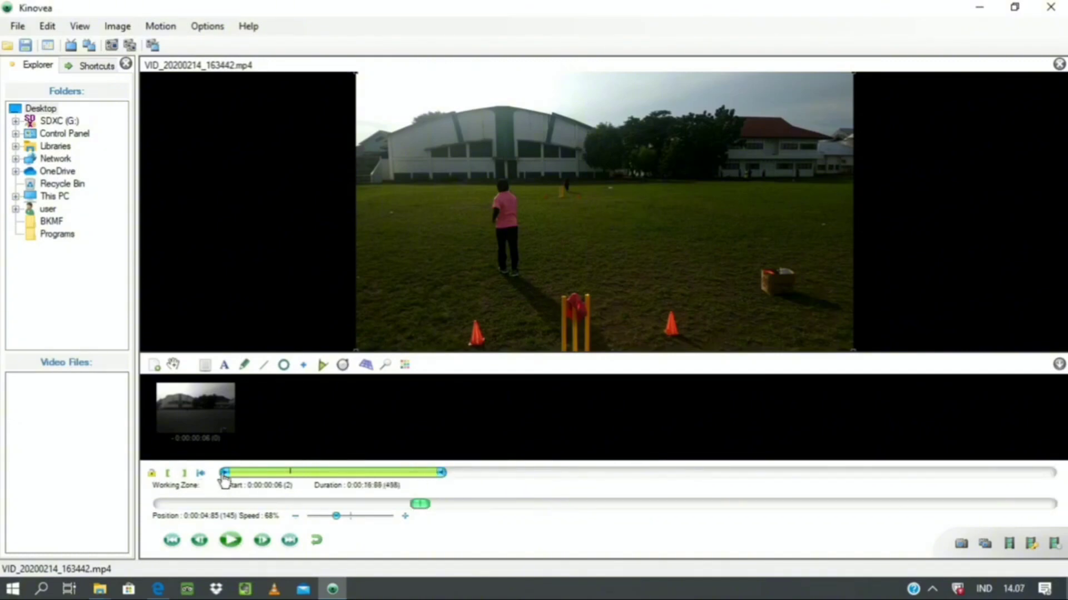
left_click_drag(224, 473, 303, 473)
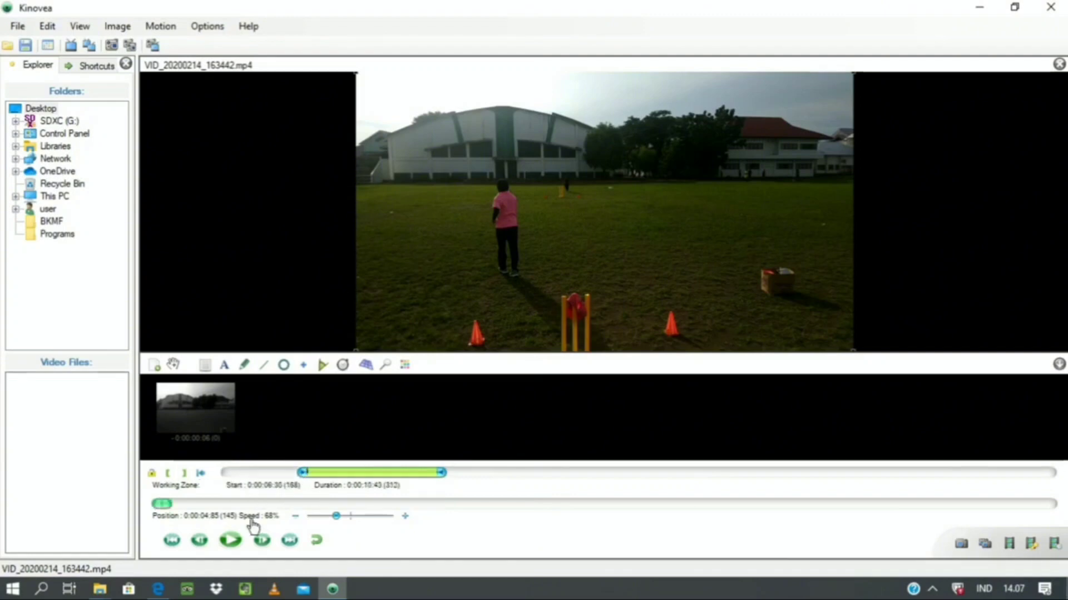
left_click(232, 540)
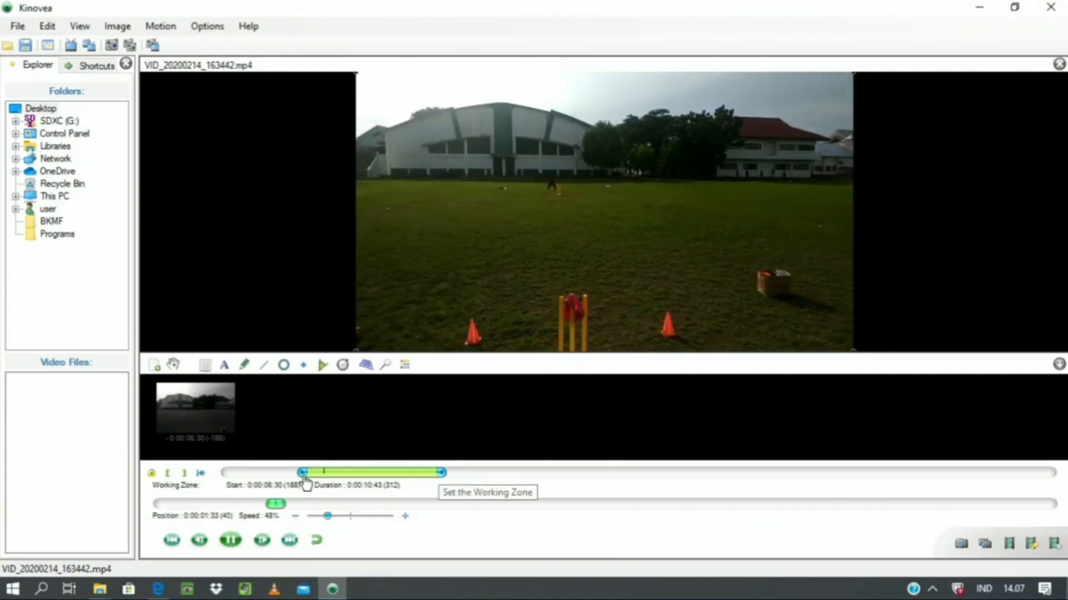
left_click_drag(304, 477, 349, 481)
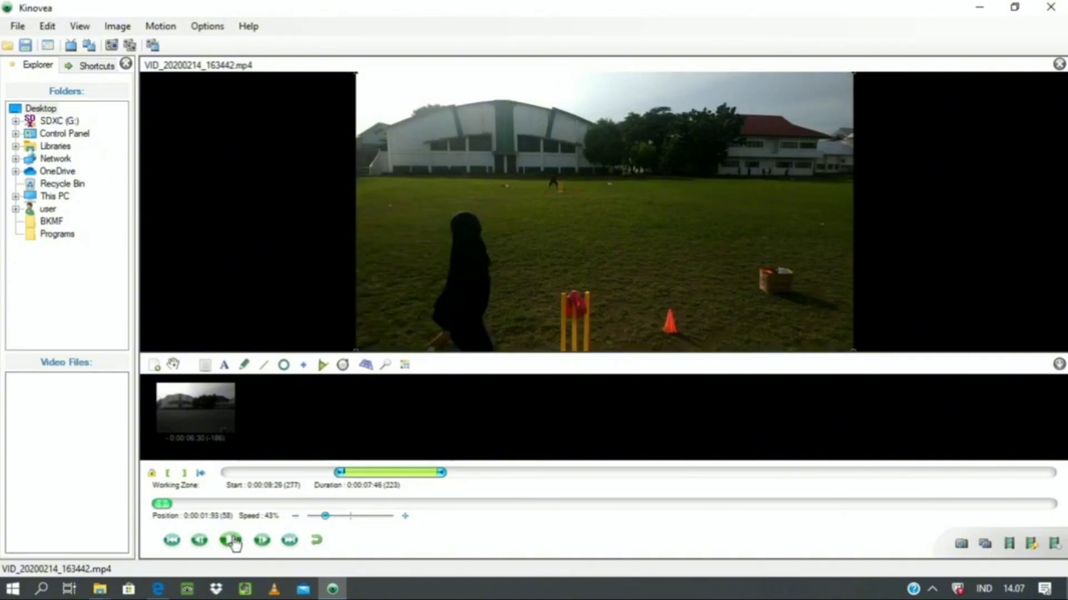
- Play the working zone at 38% speed with brief pauses, stopping at 0:00:02:58 where the bowler holds up the ball
left_click(232, 540)
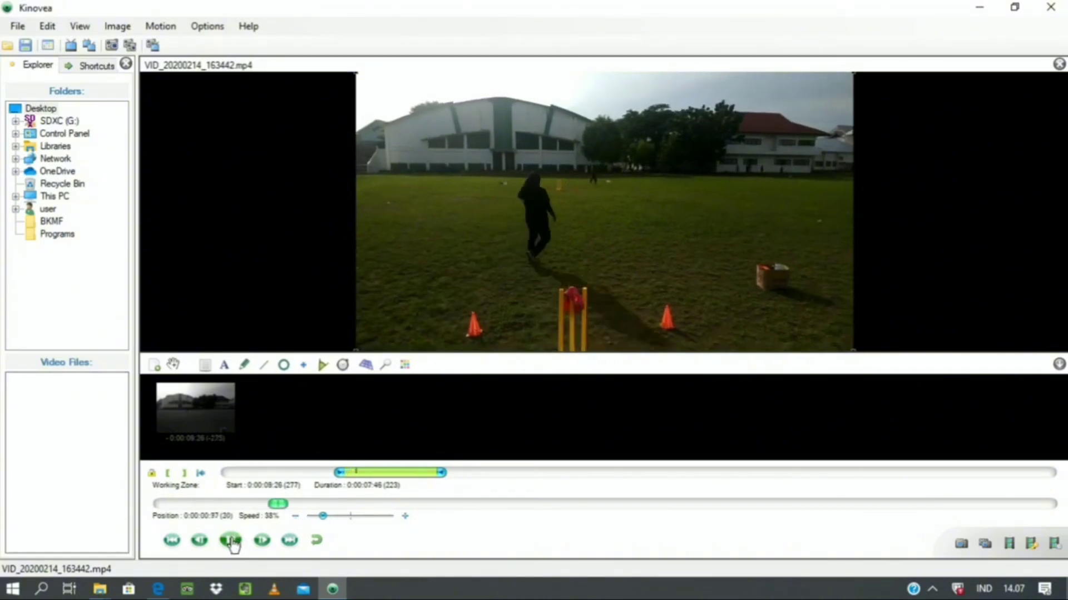
left_click(232, 541)
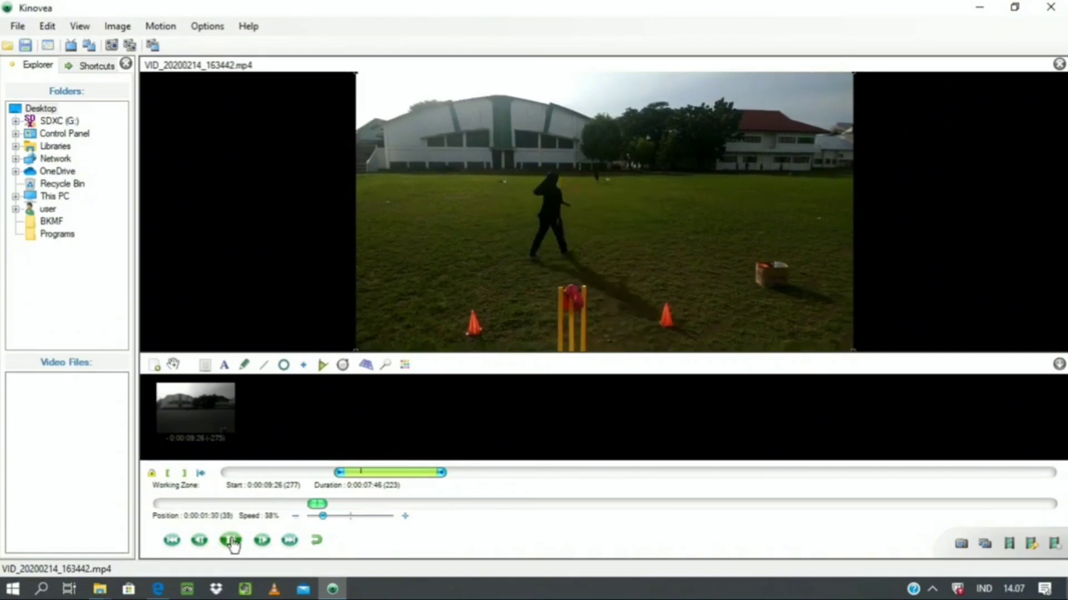
left_click(232, 541)
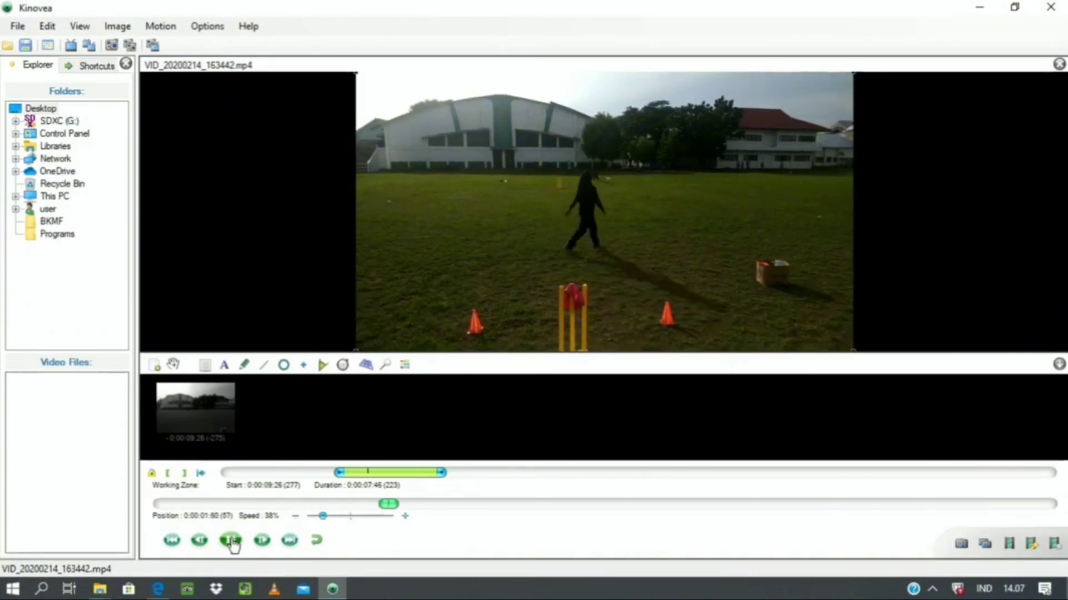
left_click(233, 541)
left_click(232, 541)
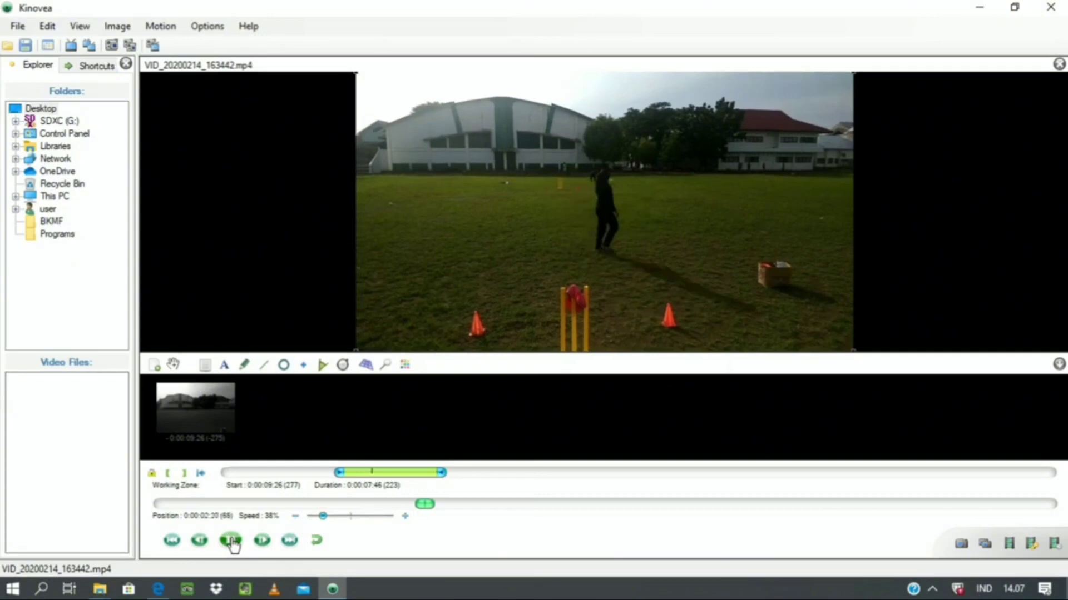
left_click(233, 540)
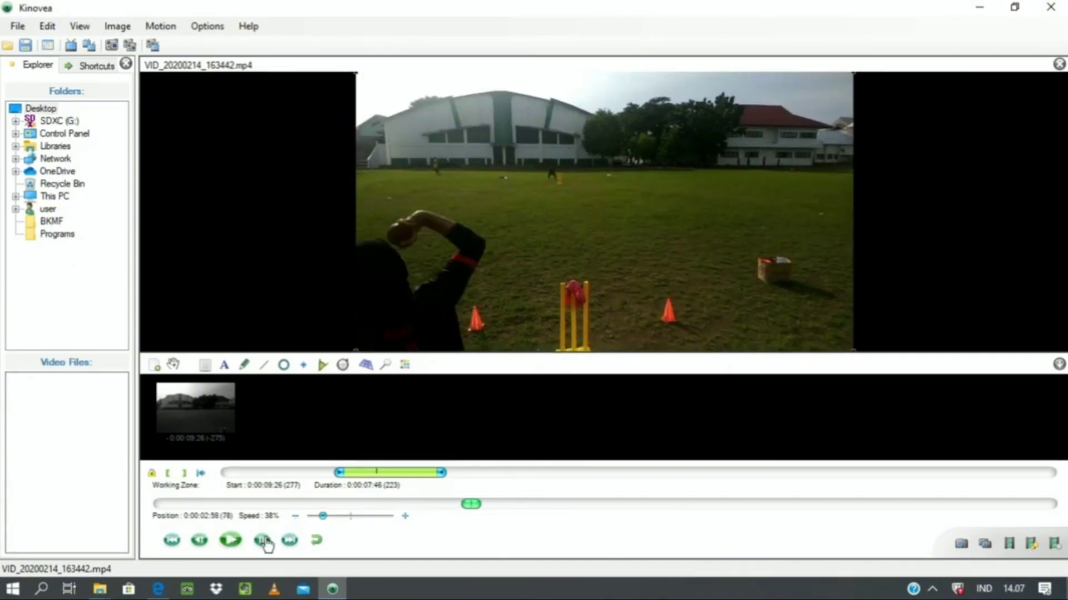
- Step back frame by frame to 0:00:02:42 and set the working zone's start at that frame
left_click(203, 544)
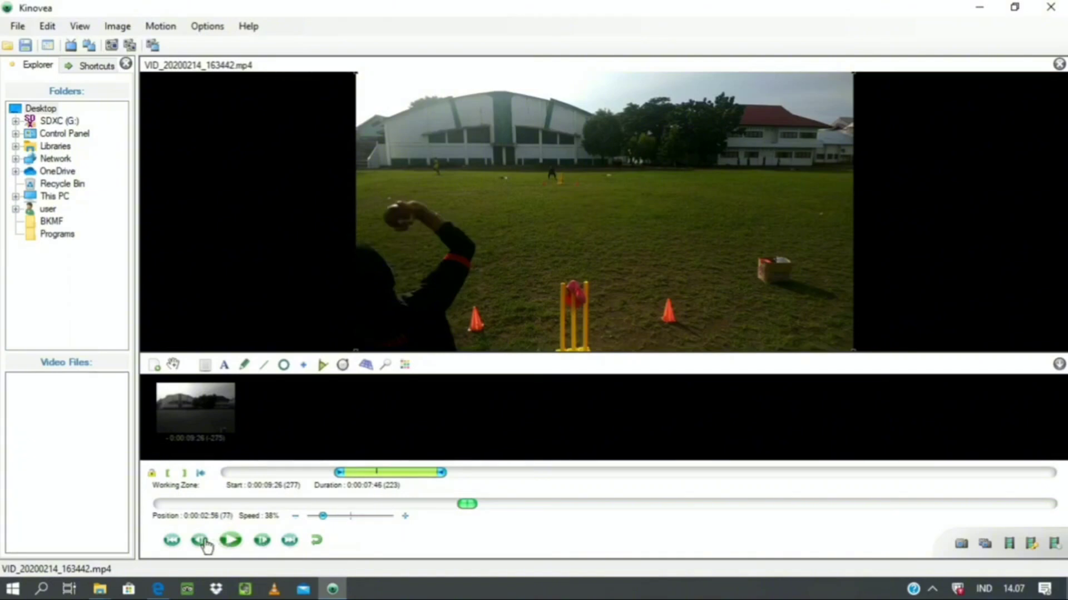
left_click(204, 544)
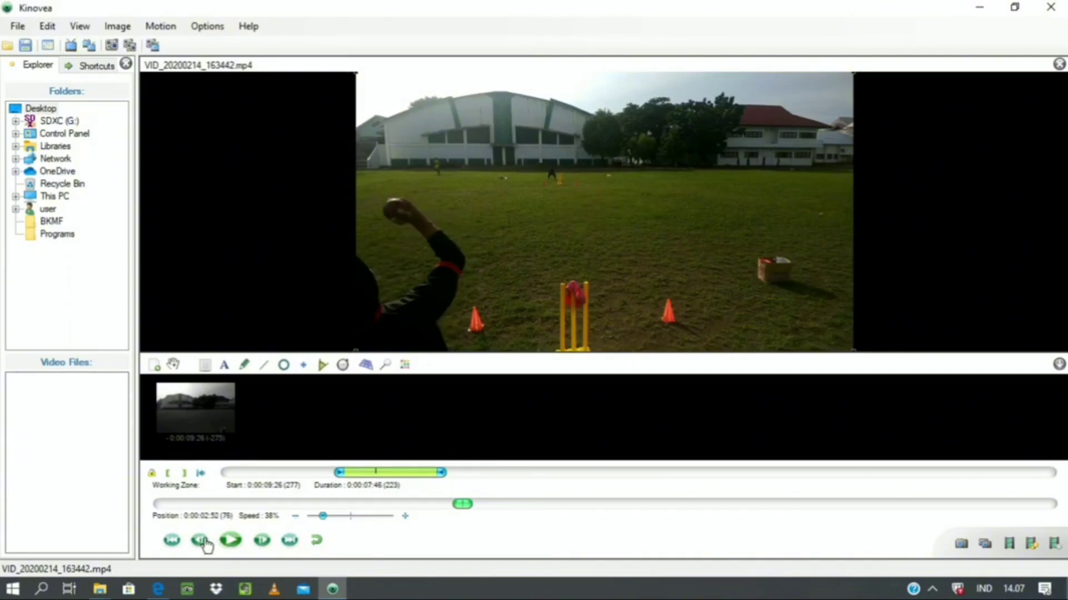
left_click(203, 544)
left_click(204, 544)
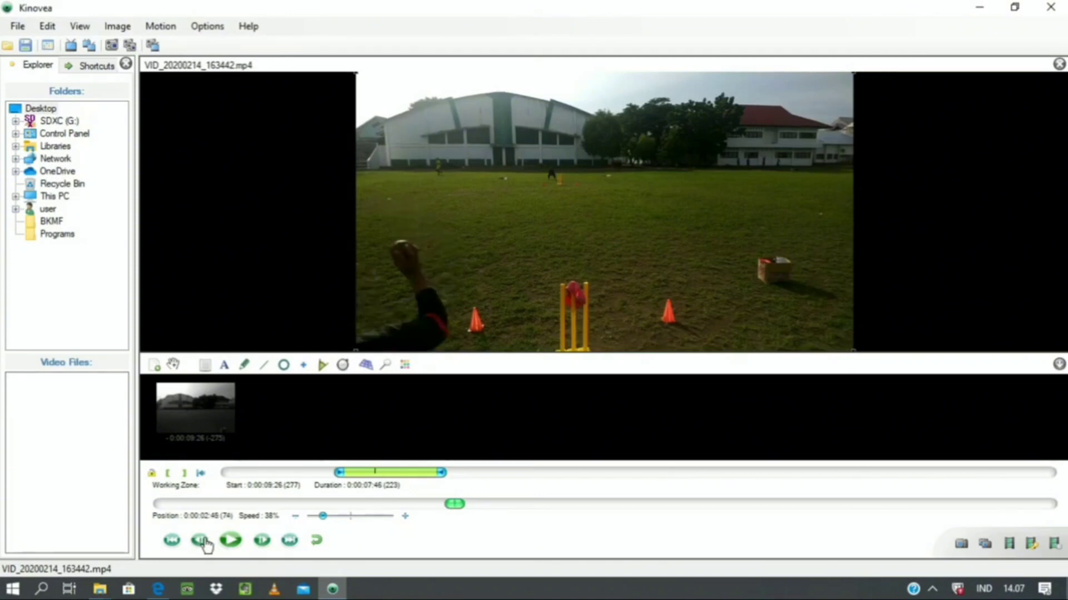
left_click(203, 544)
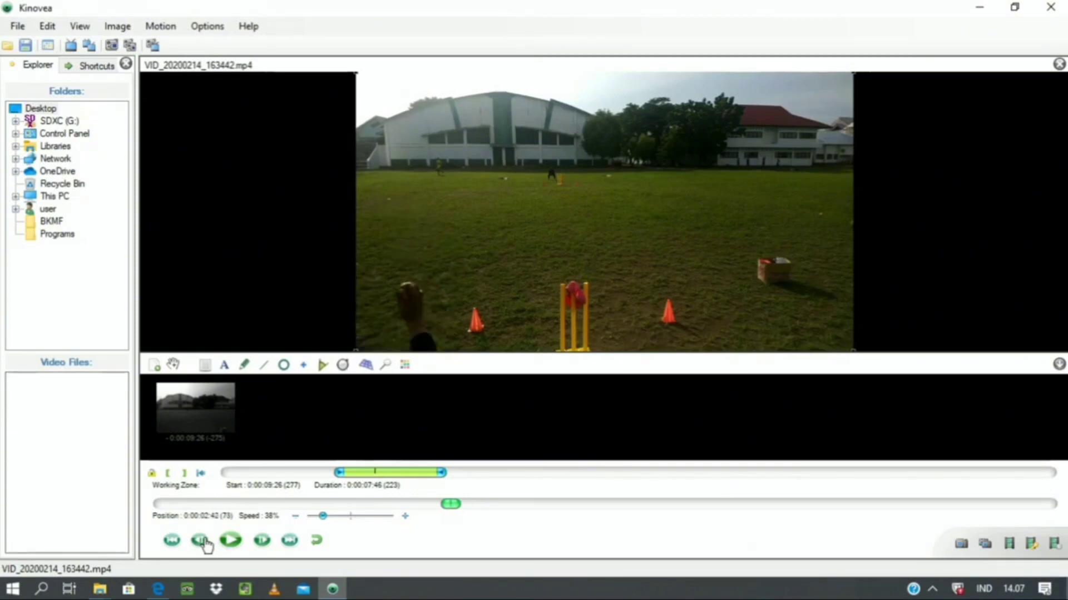
left_click(168, 474)
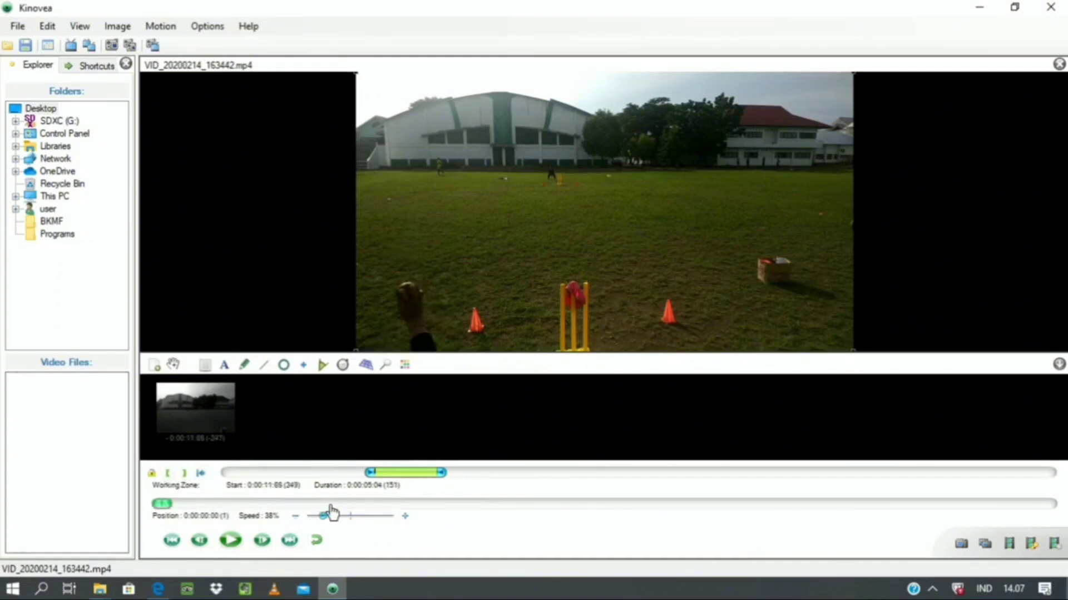
- Play to 0:00:01:99 at 33% speed, set the working zone's end at that frame, and lock the working zone
left_click(231, 541)
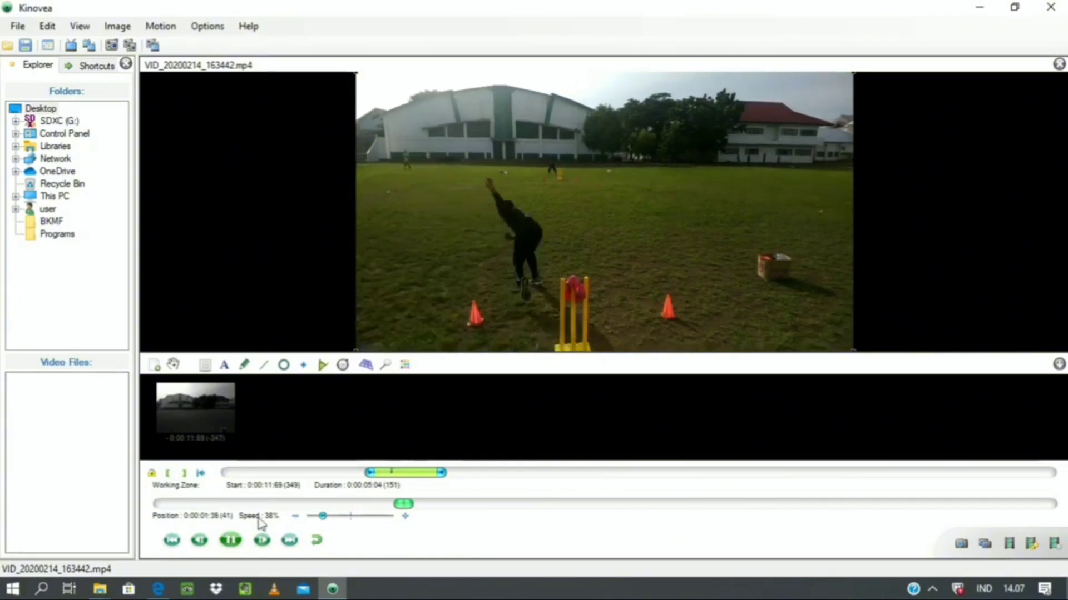
left_click(239, 540)
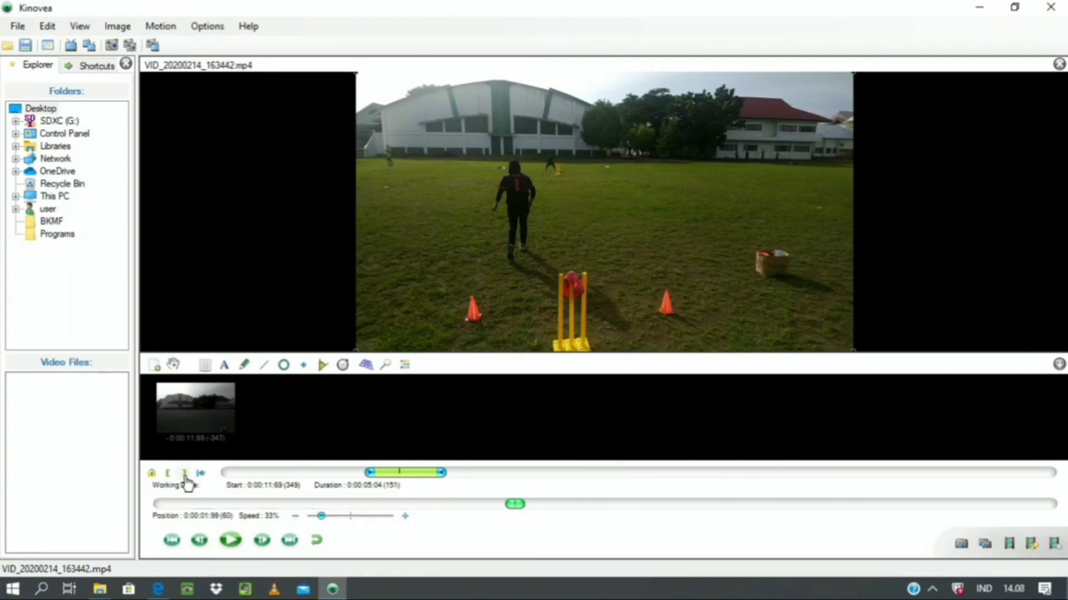
left_click(185, 476)
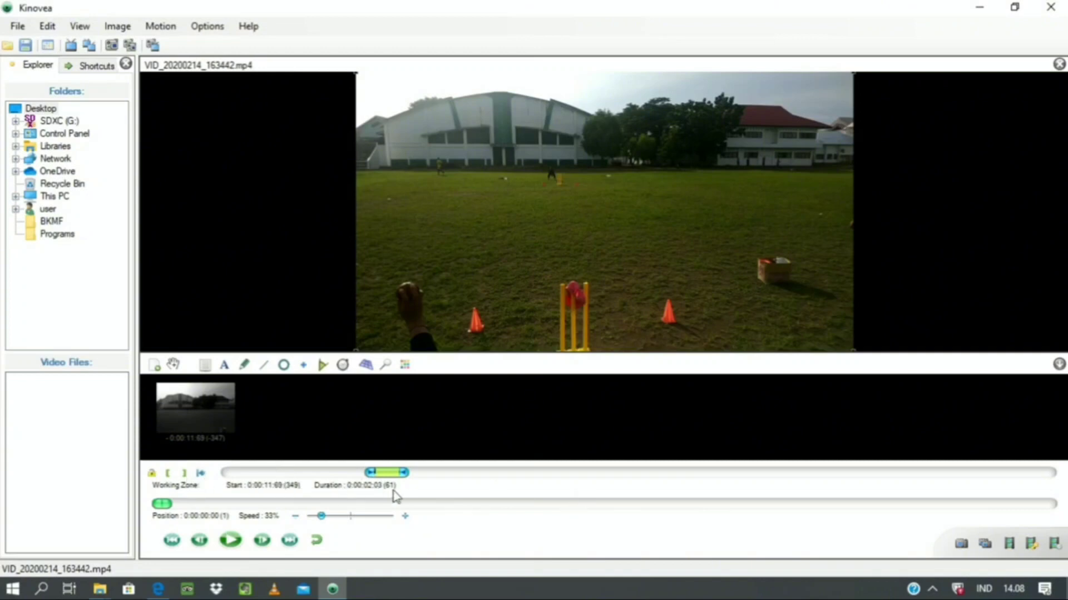
left_click(152, 474)
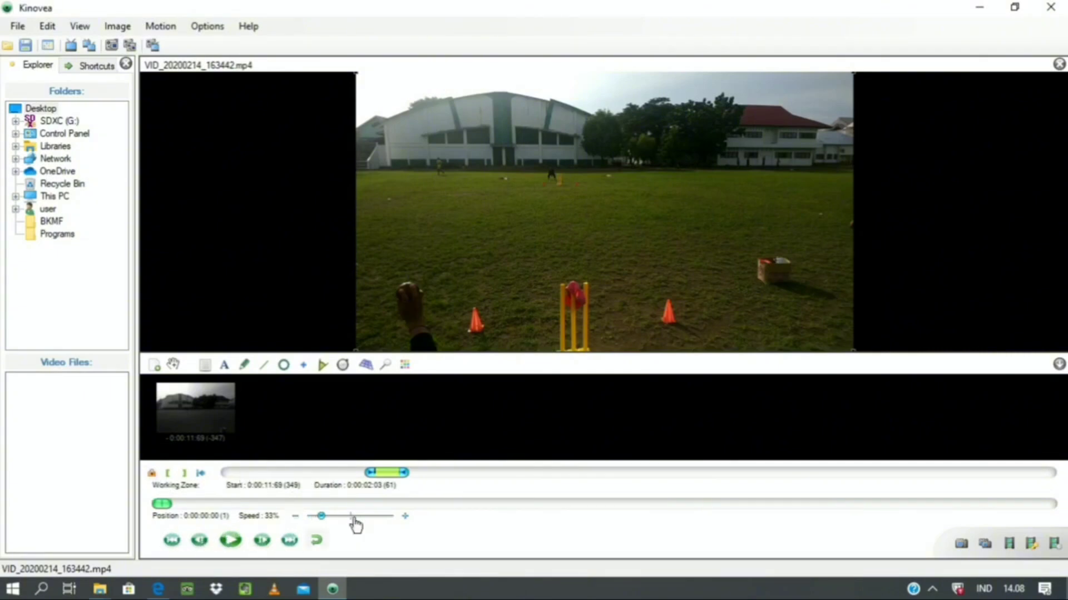
- Advance the locked working zone frame by frame to 0:00:00:43, where the bowler raises the ball in front of the head
left_click(262, 541)
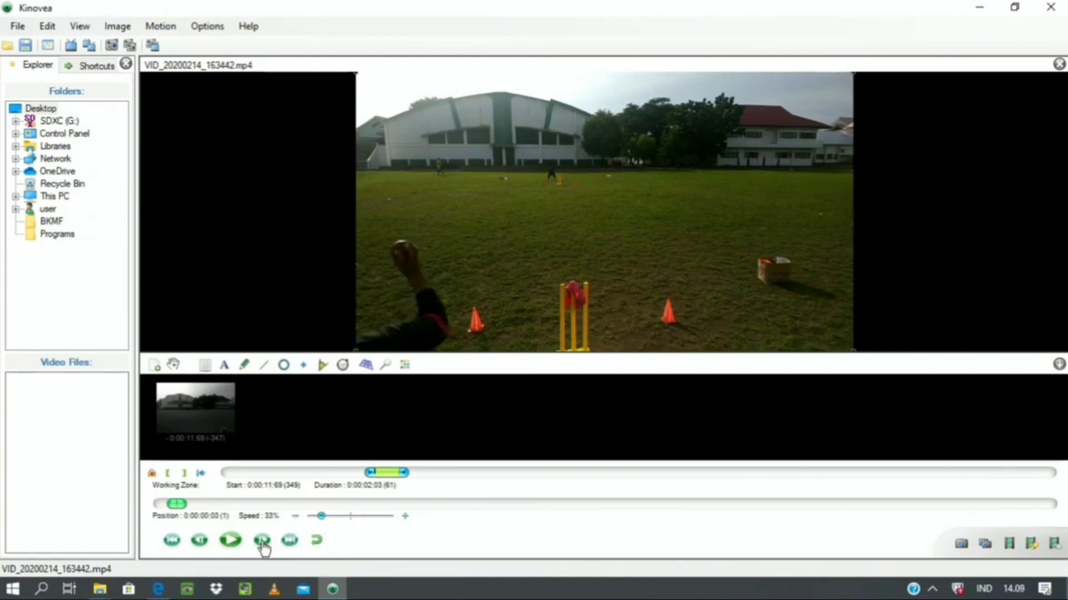
left_click(263, 541)
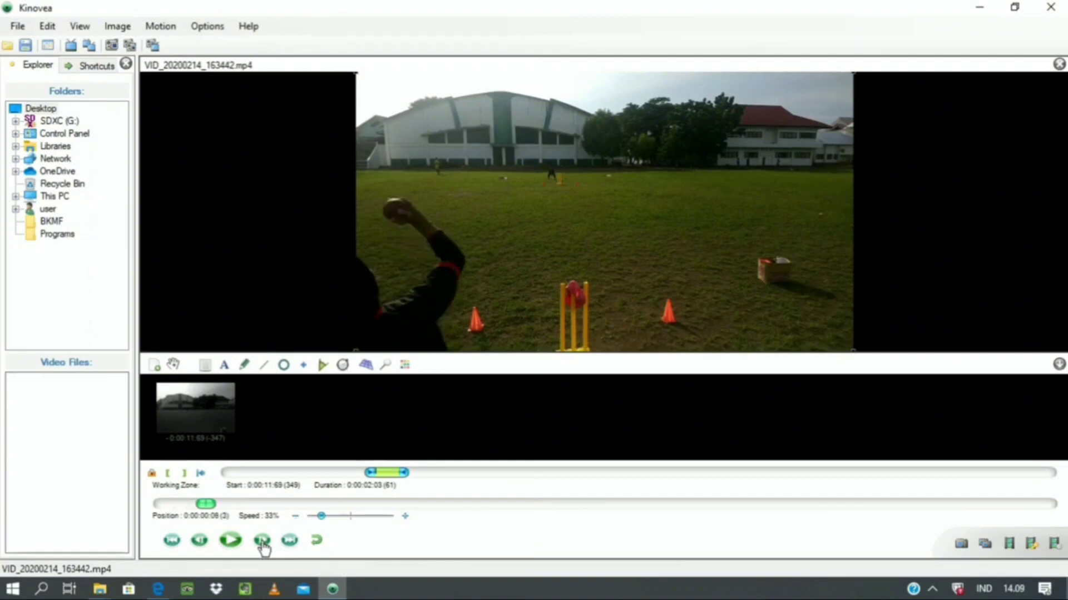
left_click(262, 542)
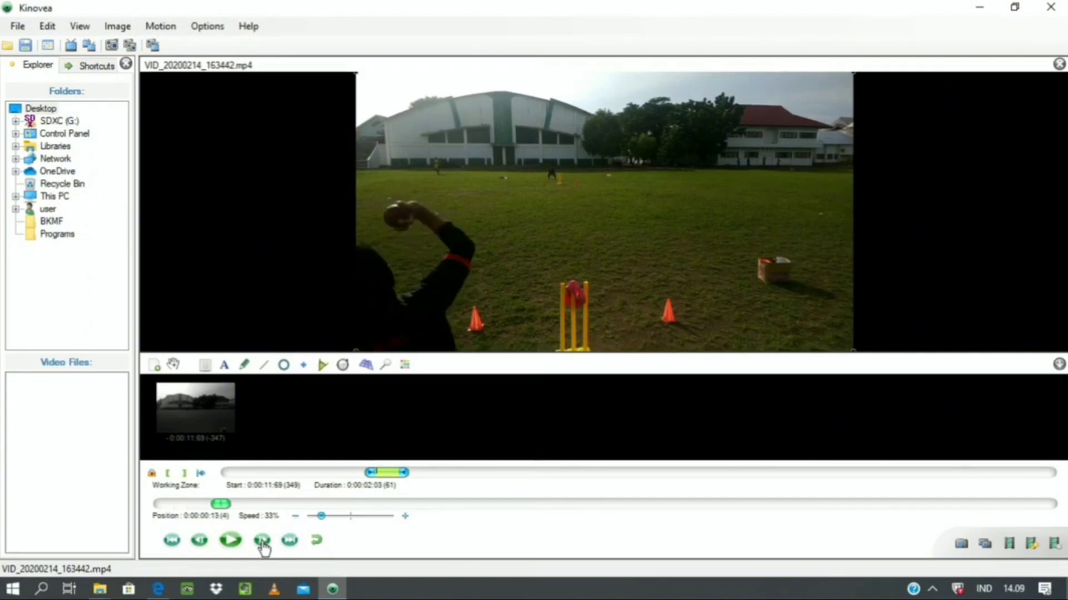
left_click(262, 541)
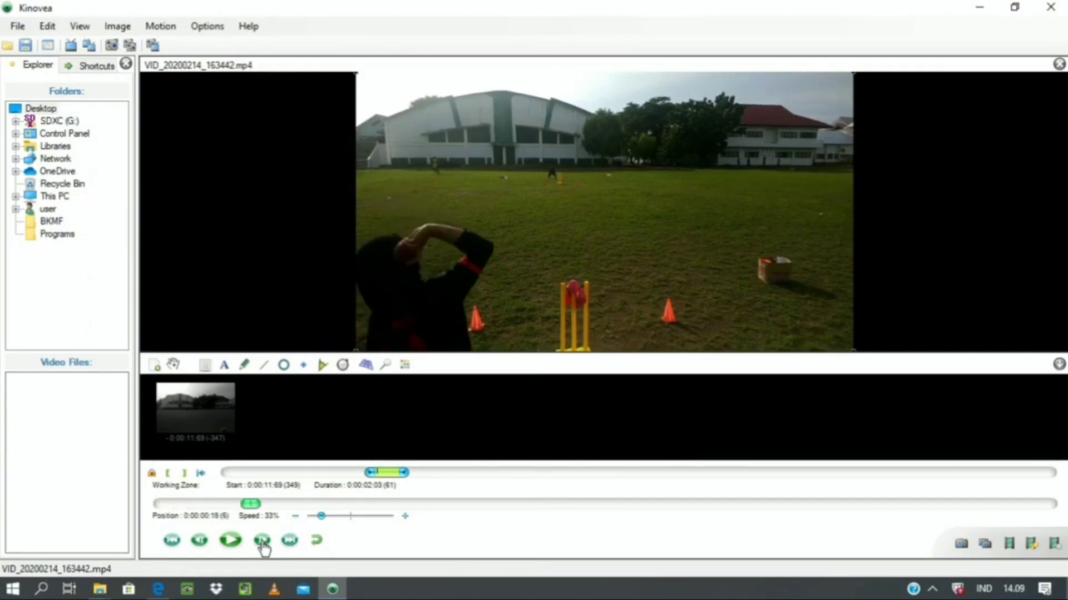
left_click(262, 542)
left_click(262, 542)
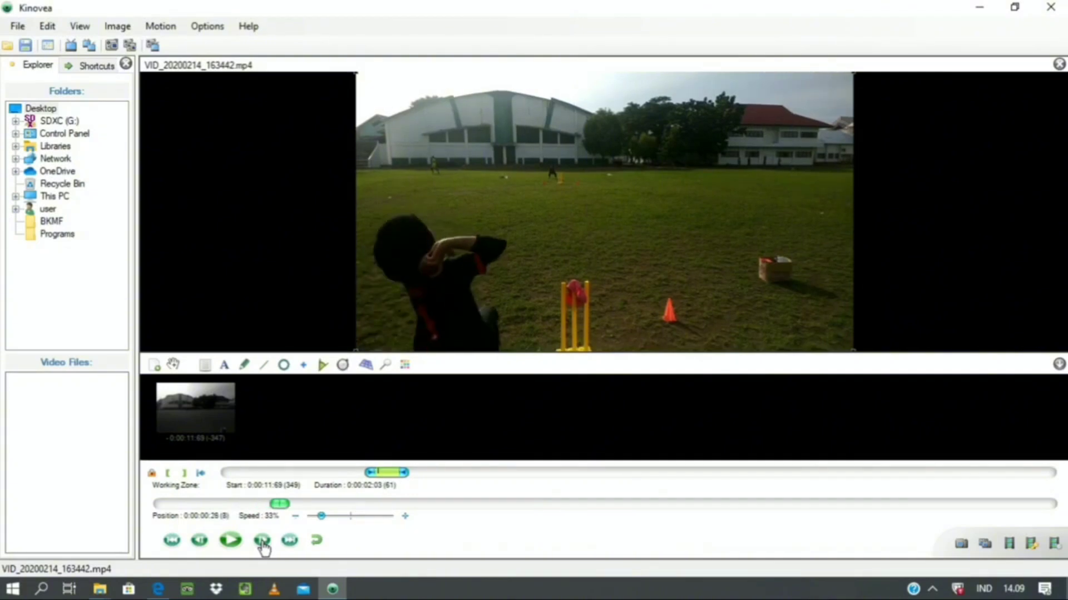
left_click(263, 542)
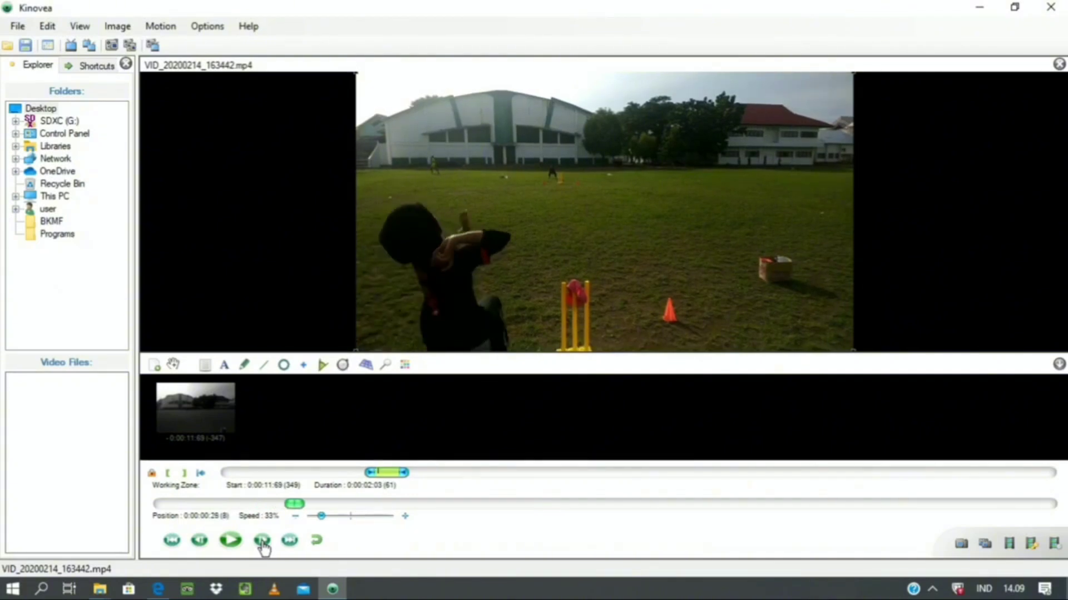
left_click(263, 541)
left_click(262, 542)
left_click(262, 541)
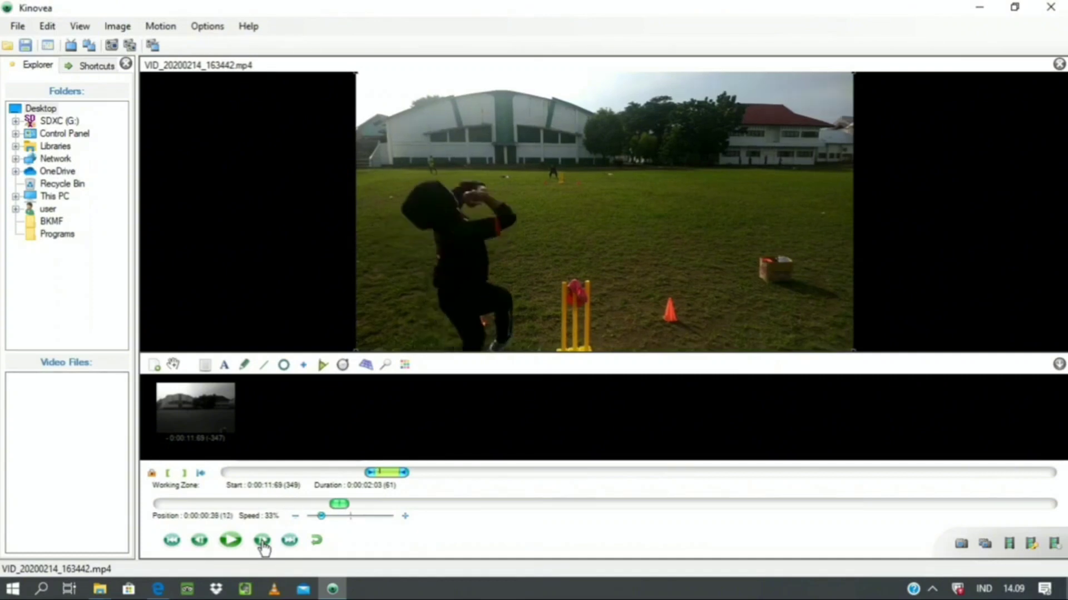
left_click(263, 542)
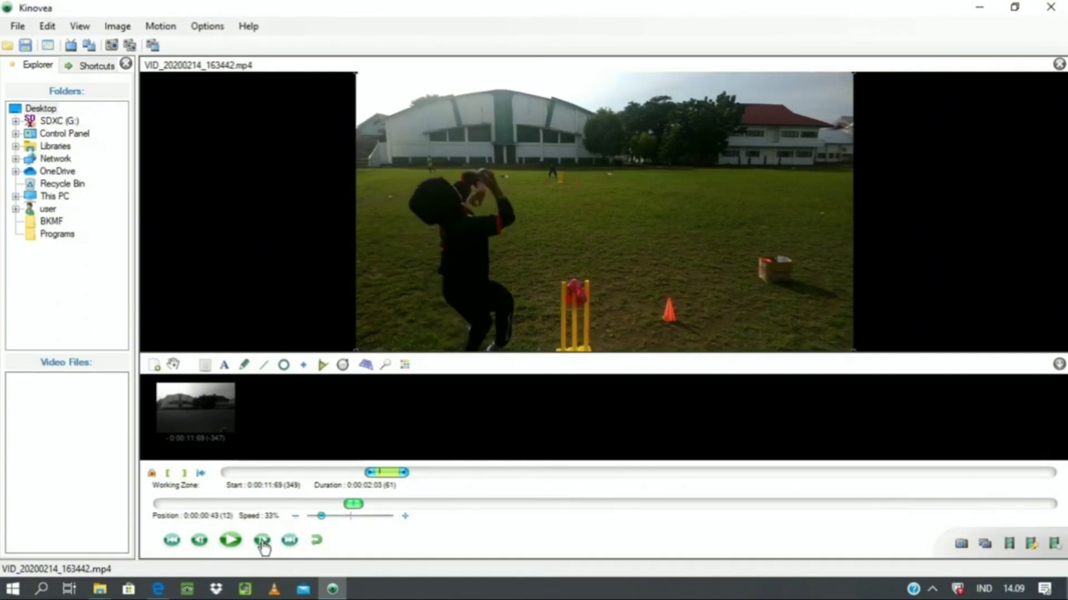
left_click(201, 541)
left_click(263, 543)
left_click(266, 547)
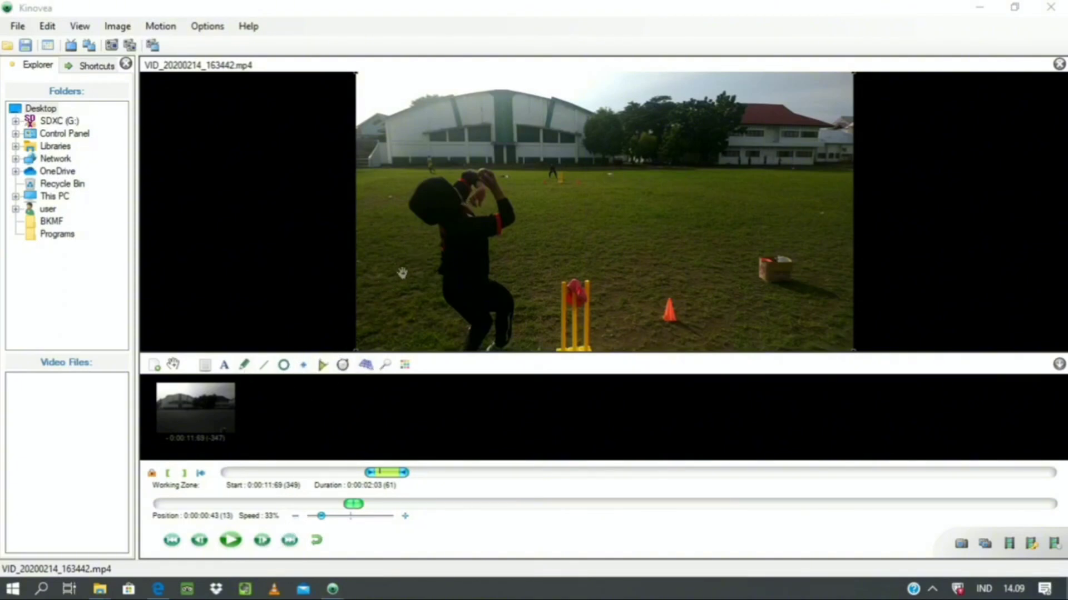
- Place a cross marker on the ball in the bowler's hand and set its color to red
left_click(304, 367)
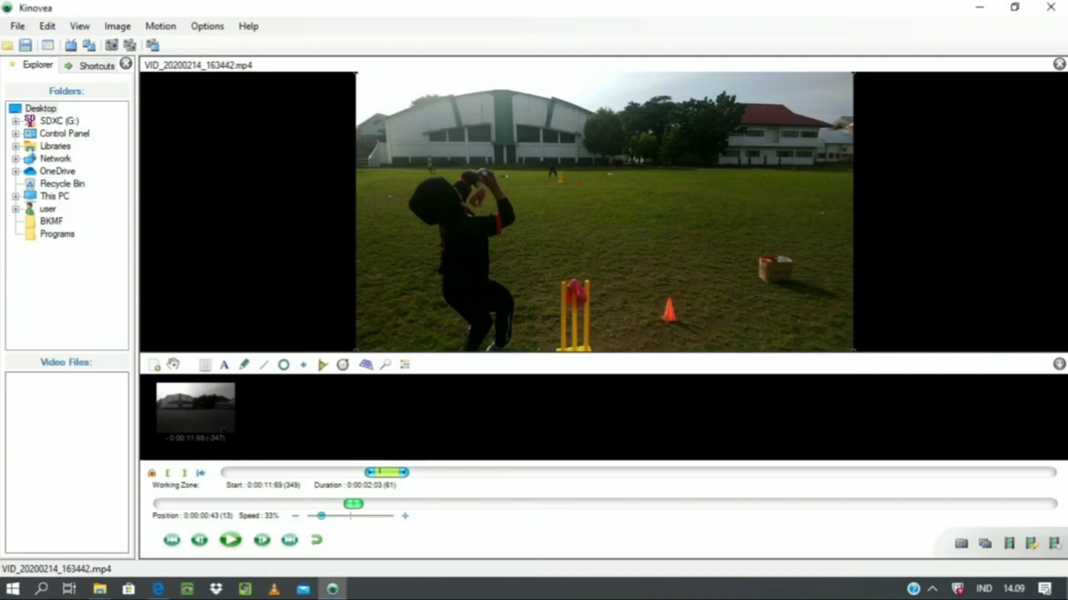
key("Return")
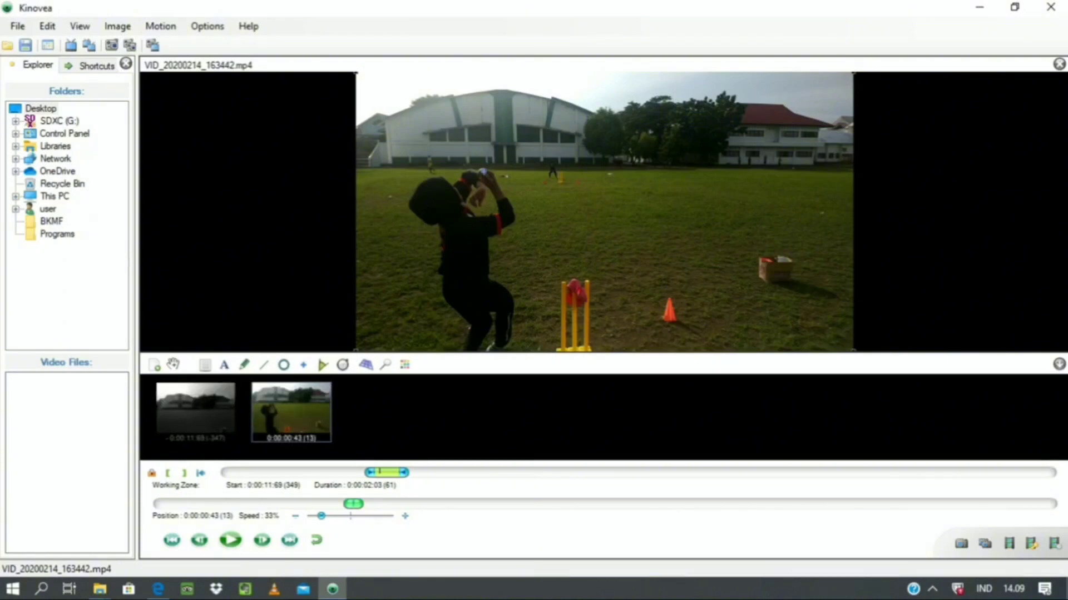
double_click(463, 239)
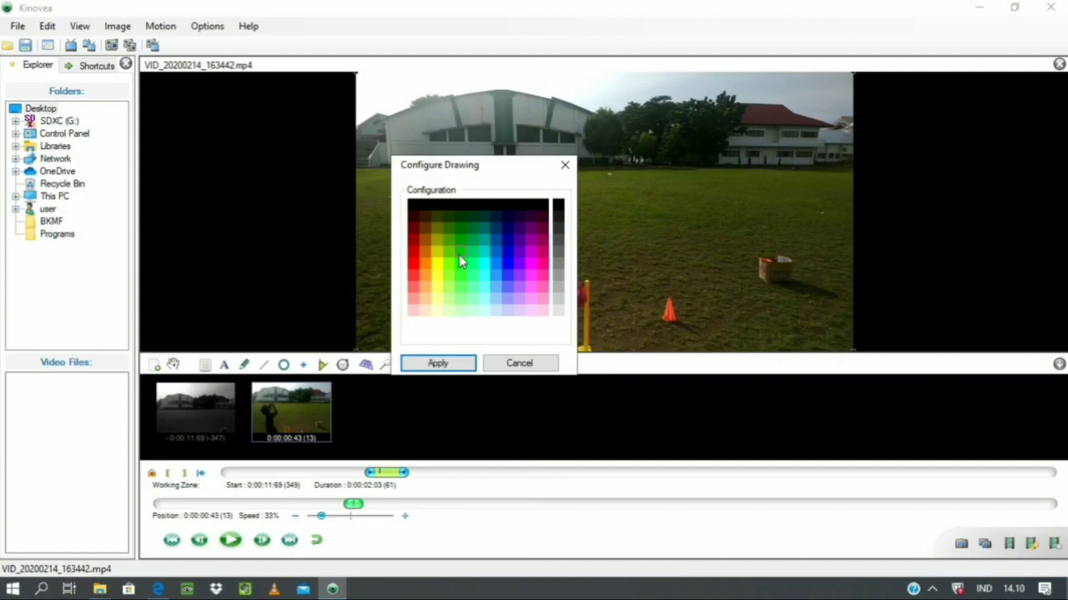
left_click(459, 255)
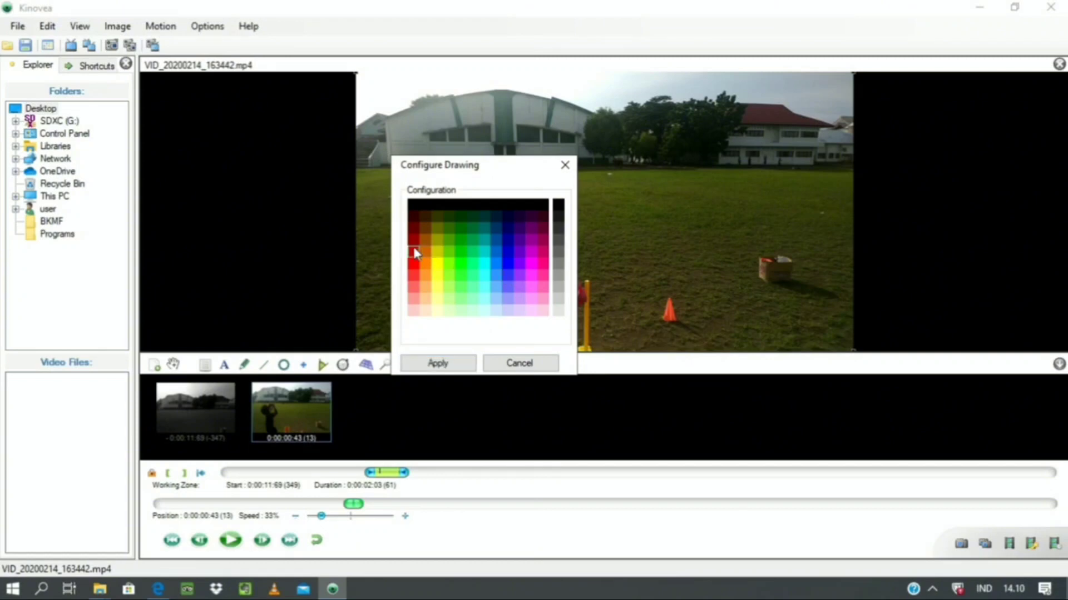
left_click(443, 363)
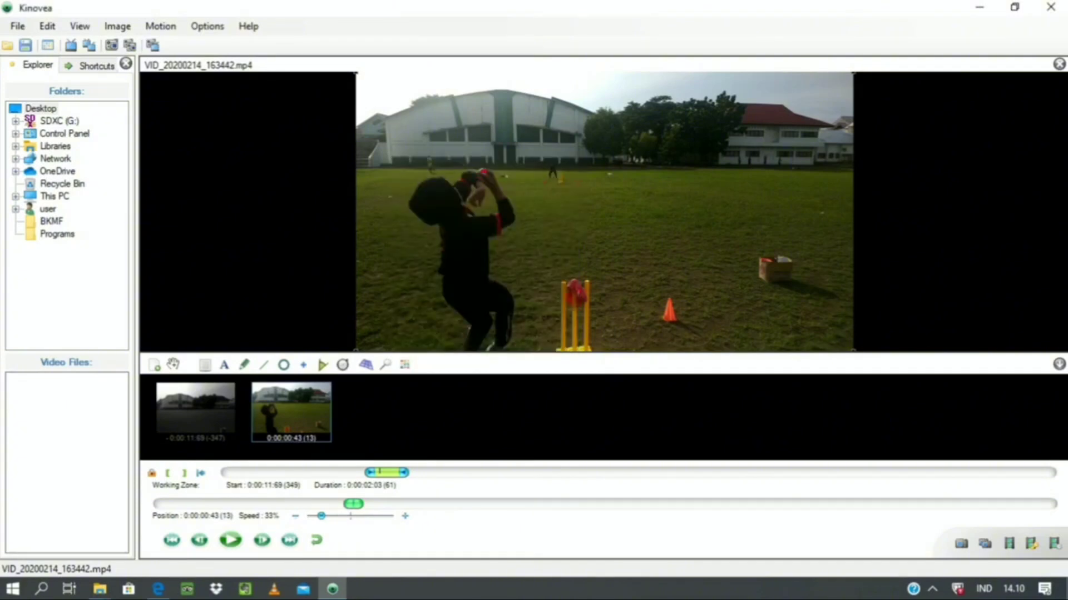
- Start tracking the path of the red ball marker and advance the video one frame to 0:00:00:46
right_click(484, 172)
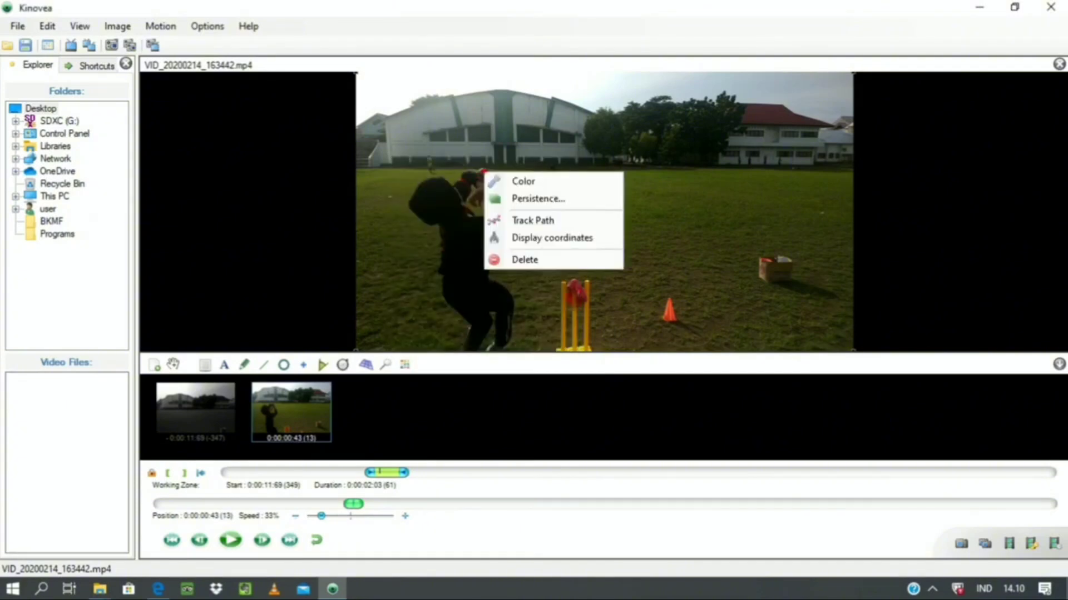
left_click(545, 220)
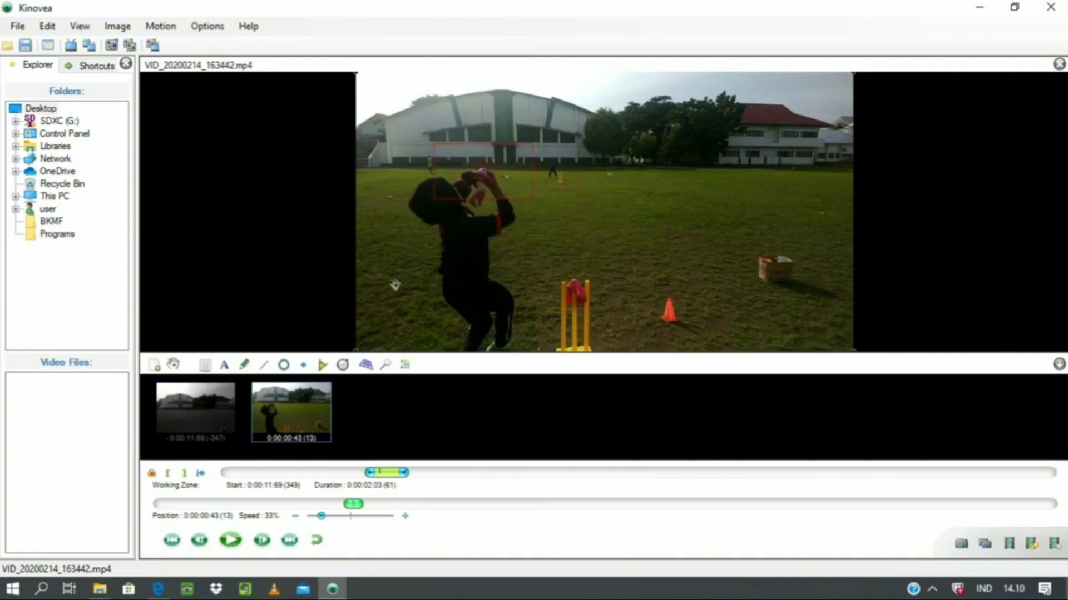
left_click(260, 542)
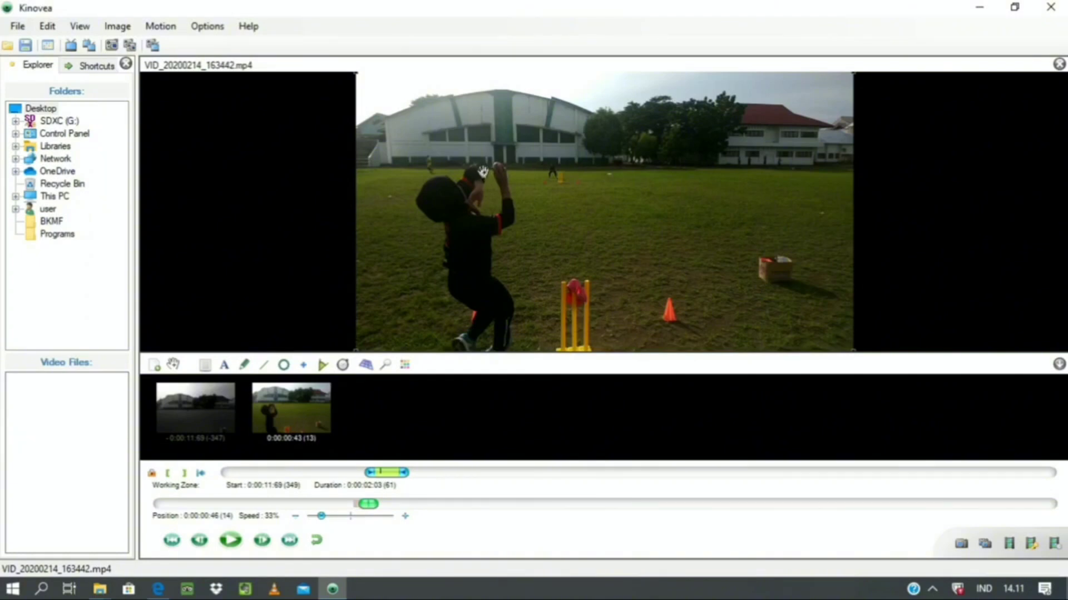
- Restart the path edition at 0:00:00:46 and move the tracking point onto the ball in the bowler's raised hand
right_click(482, 170)
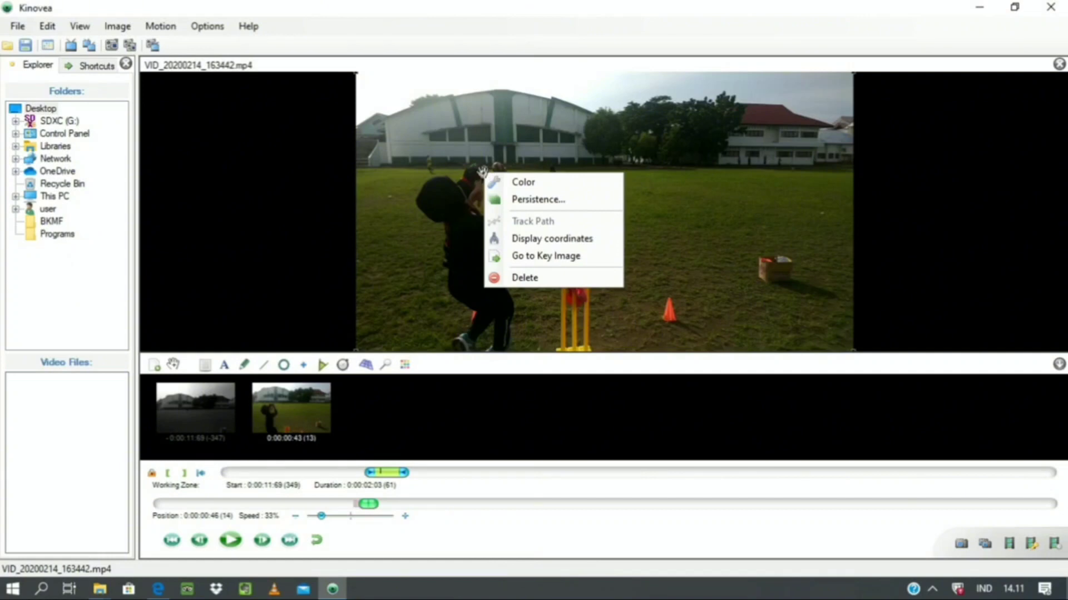
left_click(481, 170)
right_click(483, 171)
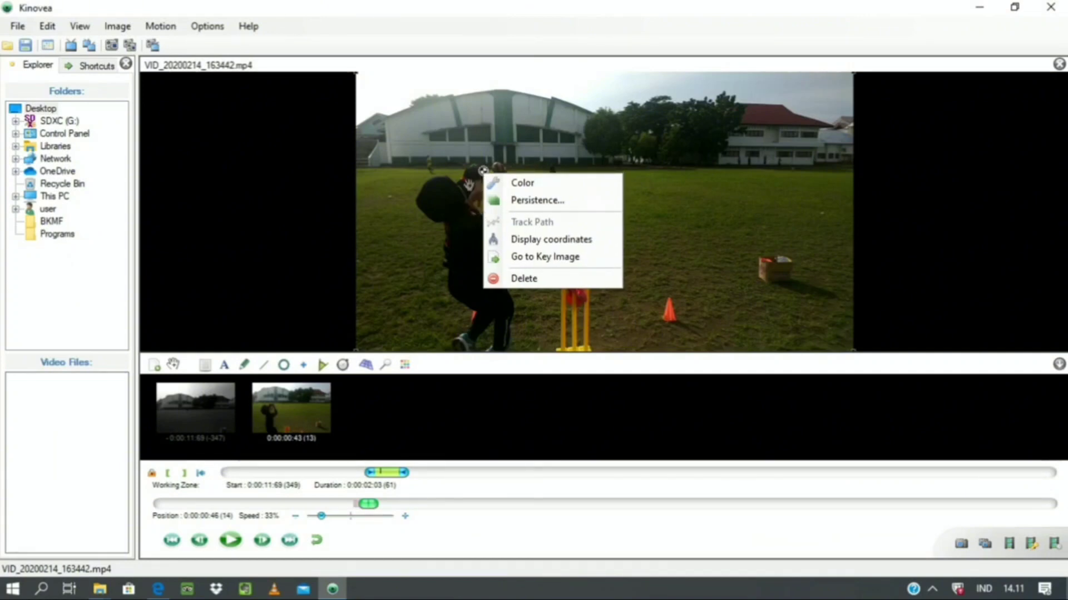
left_click(482, 171)
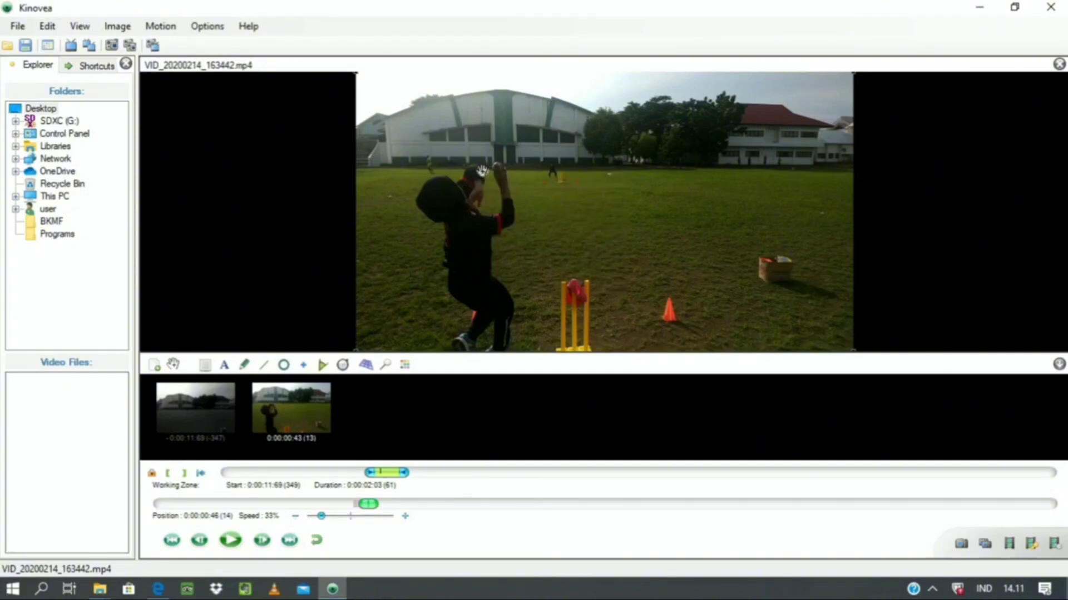
right_click(481, 171)
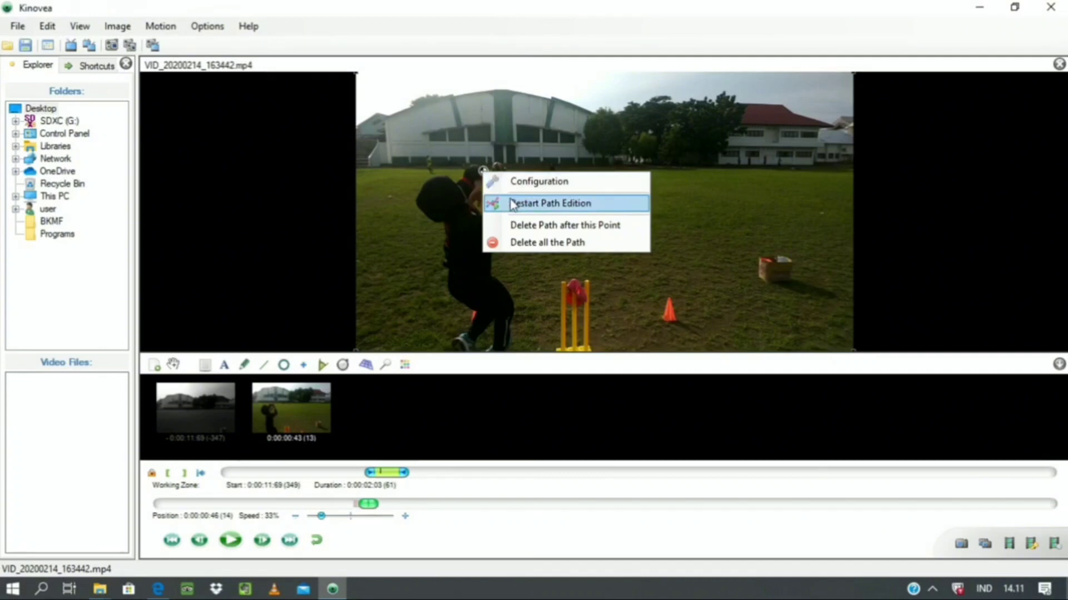
left_click(543, 206)
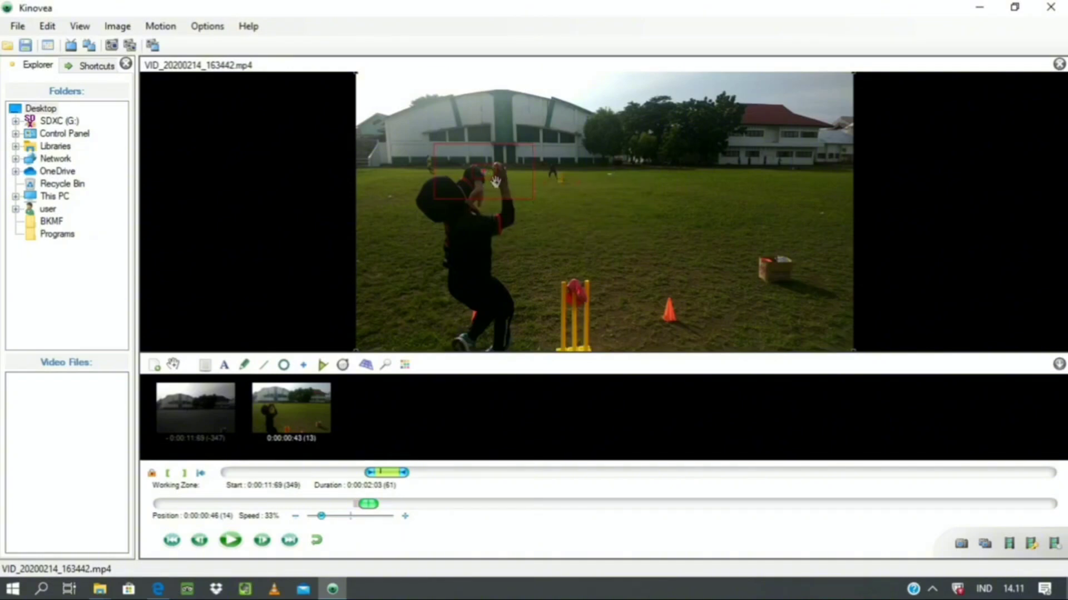
left_click_drag(497, 181, 501, 178)
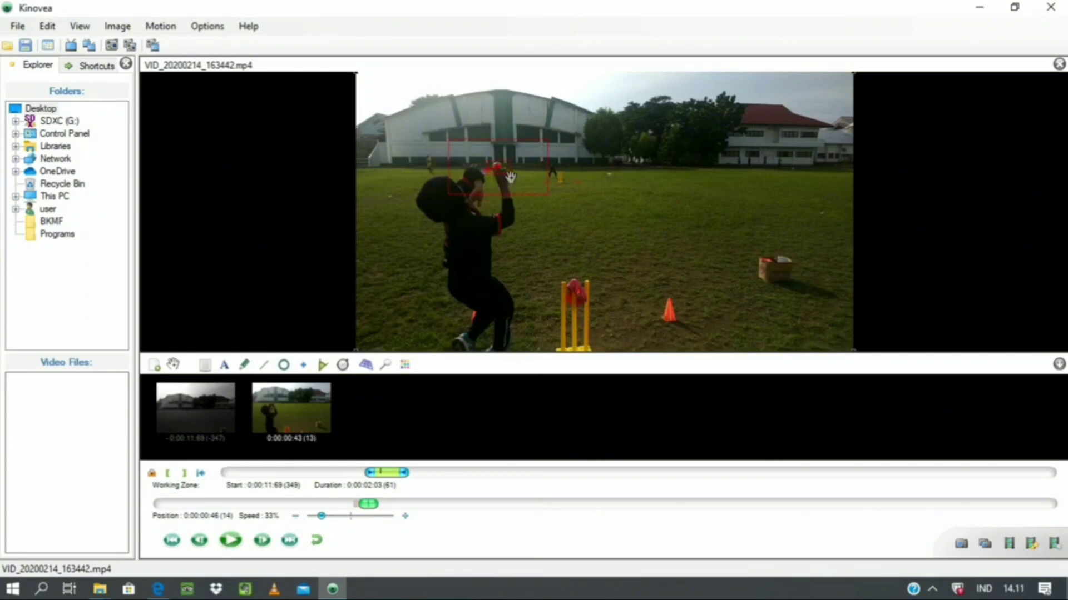
- Advance to 0:00:00:50, restart the path edition, and move the tracking point onto the ball
left_click(261, 542)
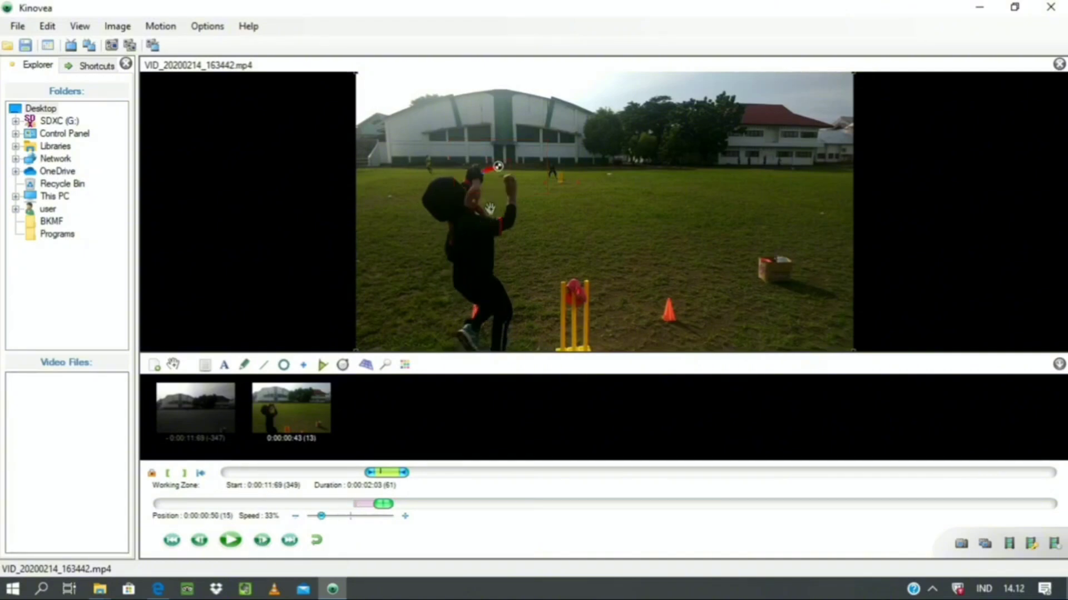
right_click(498, 167)
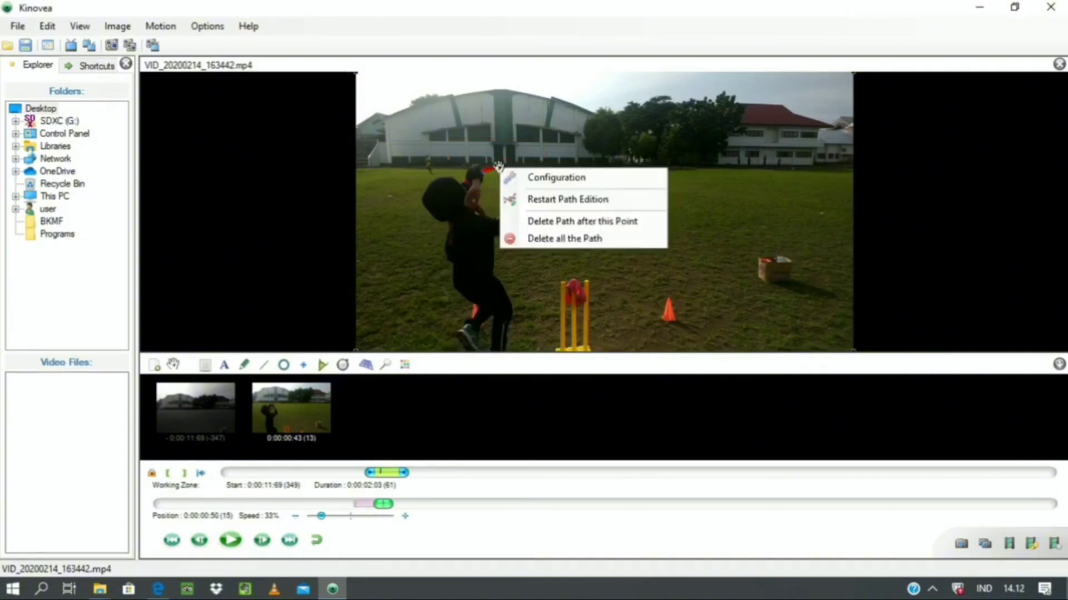
left_click(535, 199)
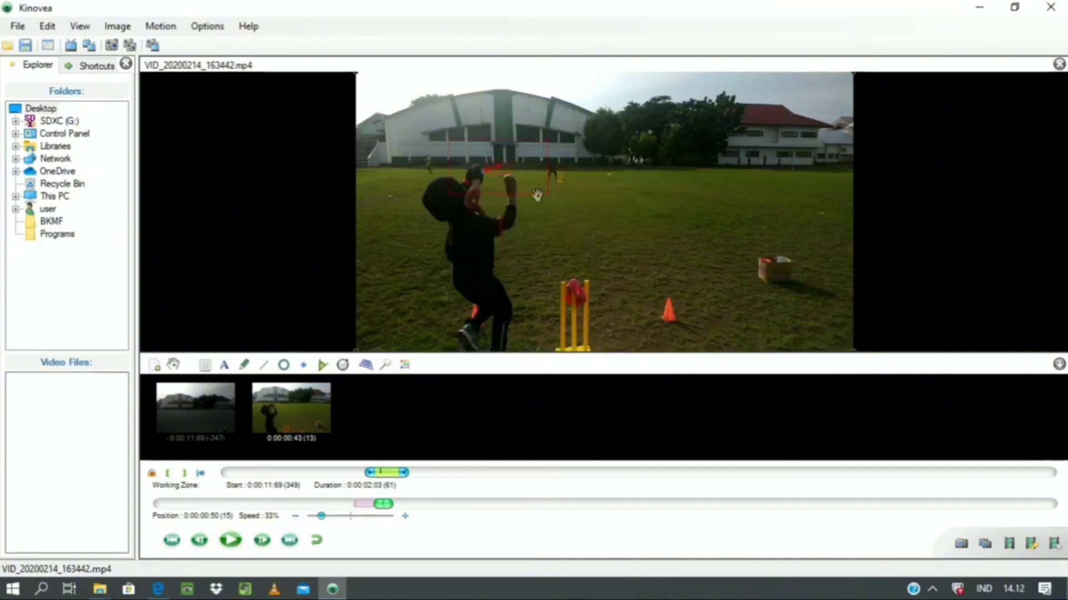
left_click_drag(535, 182, 547, 188)
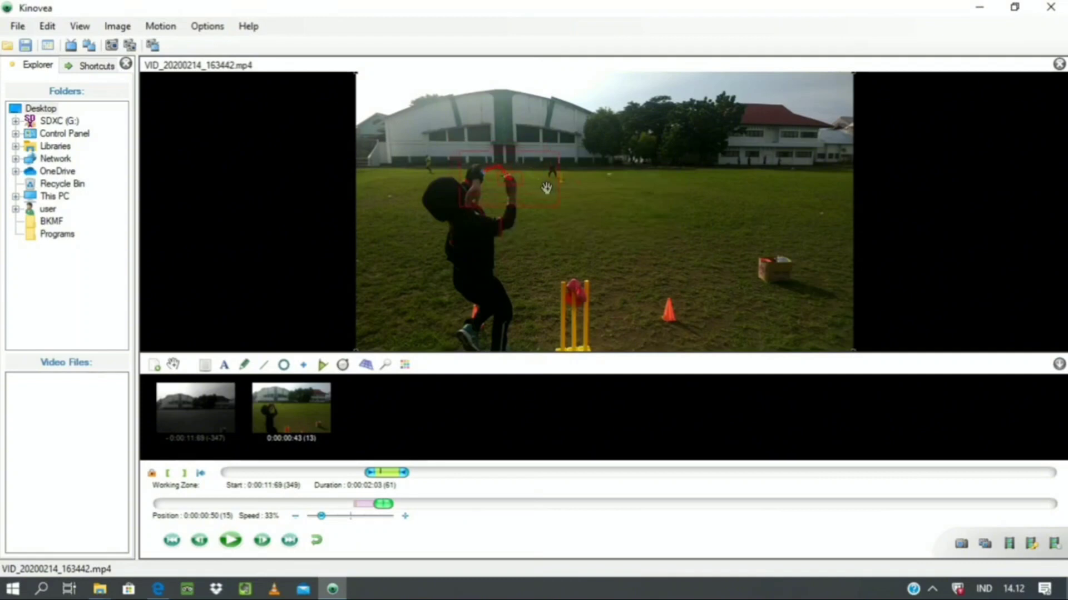
- Advance to 0:00:00:53, restart the path edition, and move the tracking point down onto the ball
left_click(265, 545)
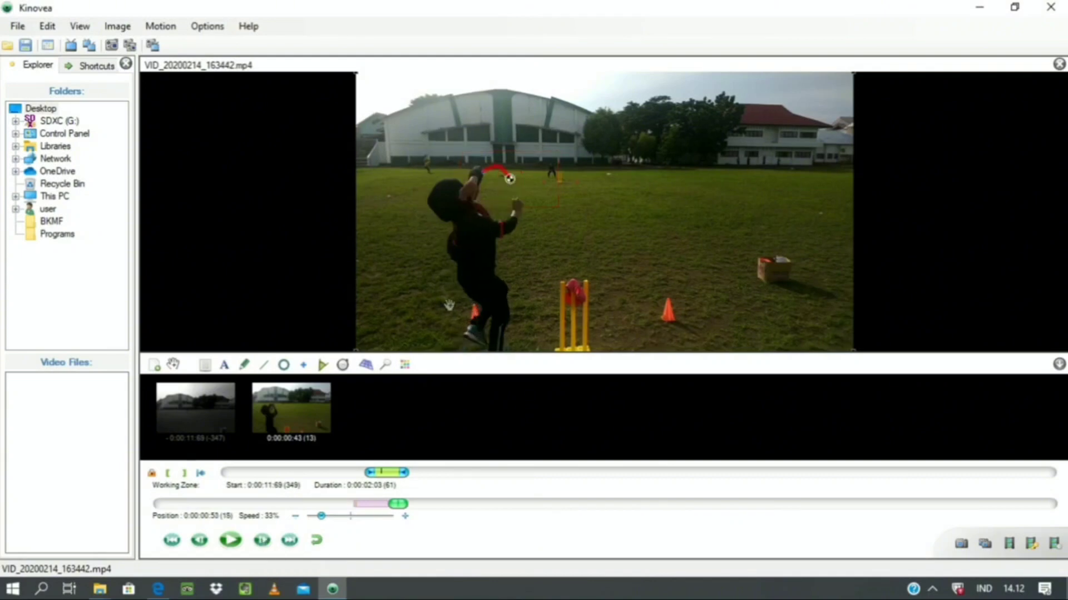
right_click(510, 180)
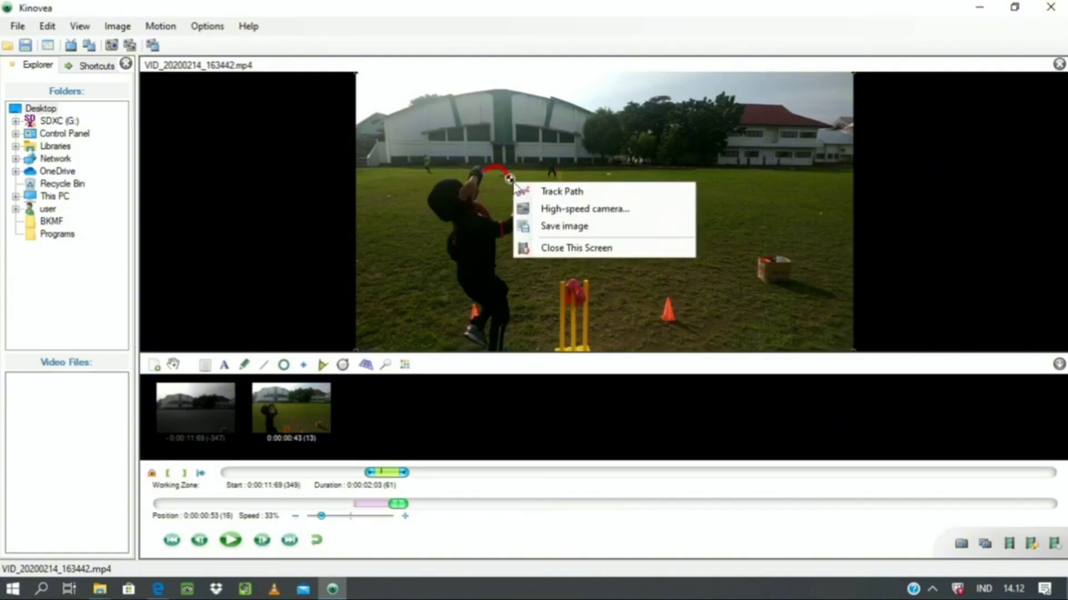
left_click(561, 191)
right_click(509, 179)
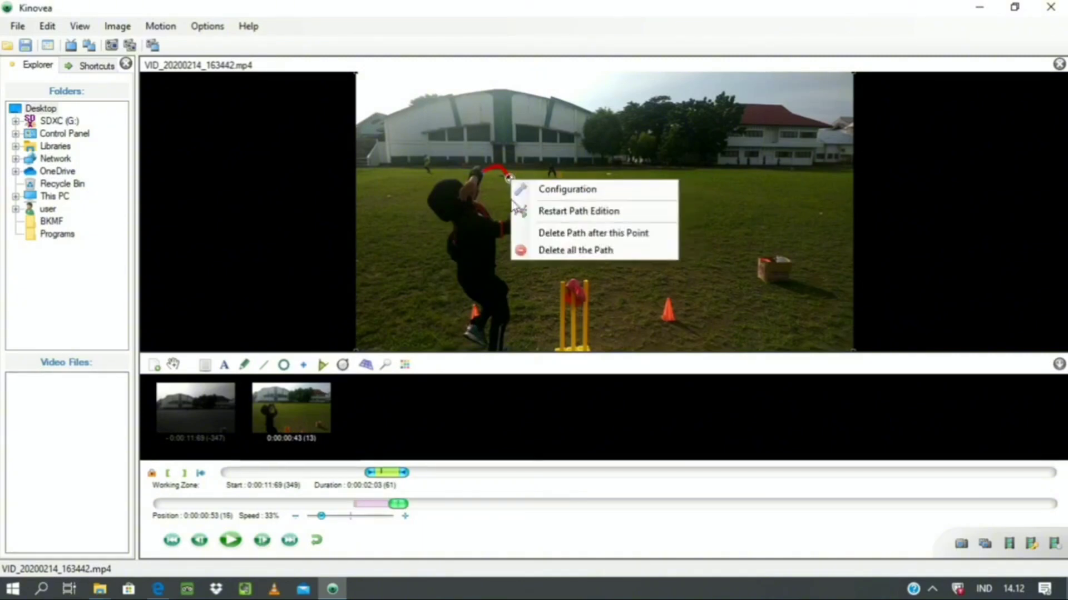
left_click(553, 212)
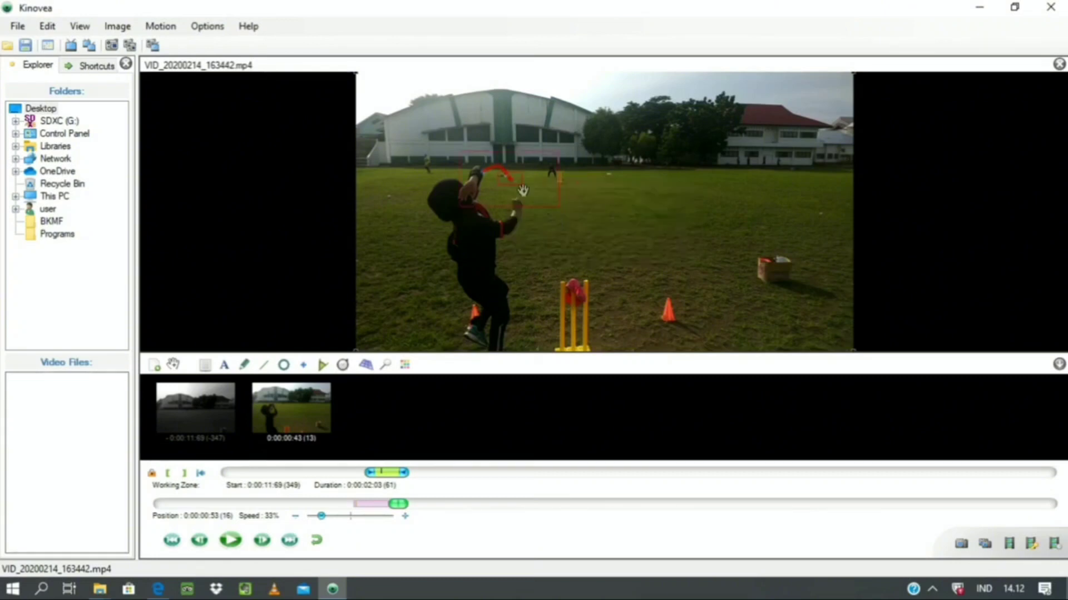
left_click_drag(522, 190, 526, 207)
- Advance to 0:00:00:56, restart the path edition, and move the tracking point onto the ball in front of the bowler's chest
left_click(263, 542)
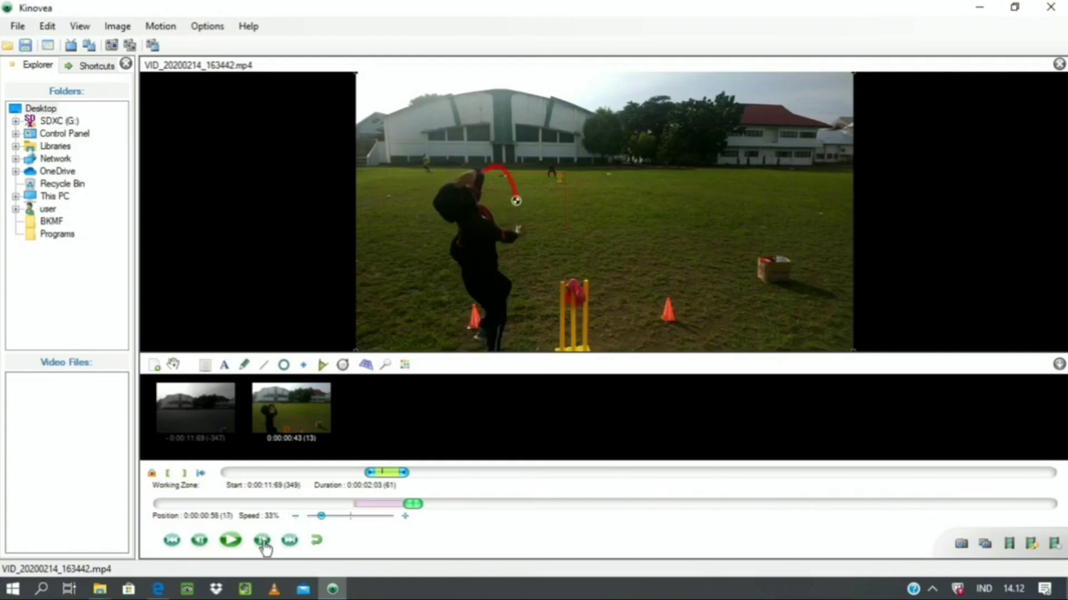
right_click(517, 200)
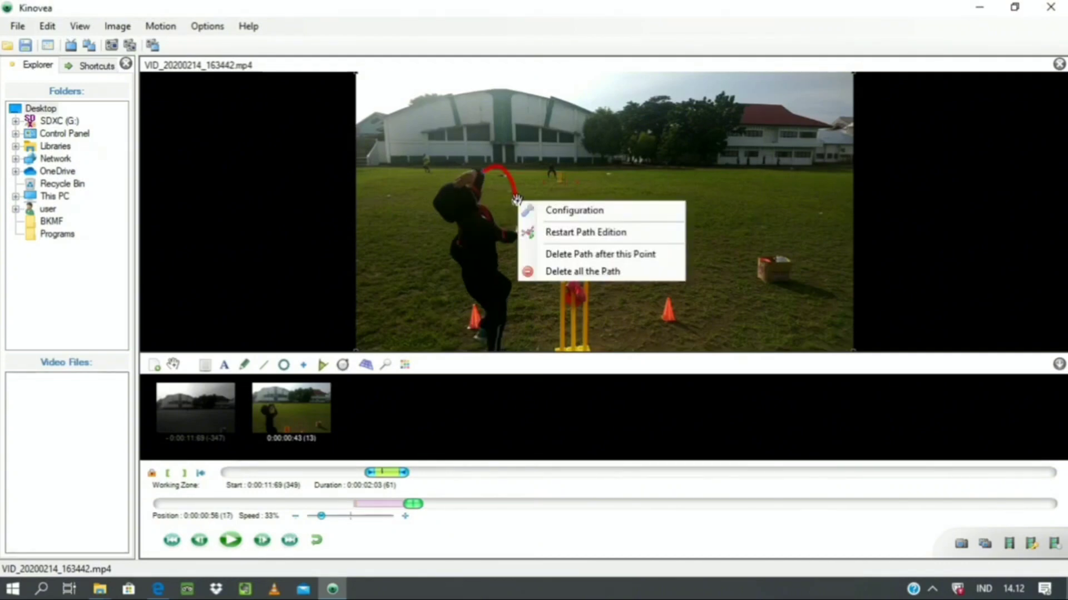
left_click(554, 232)
left_click_drag(535, 224, 539, 244)
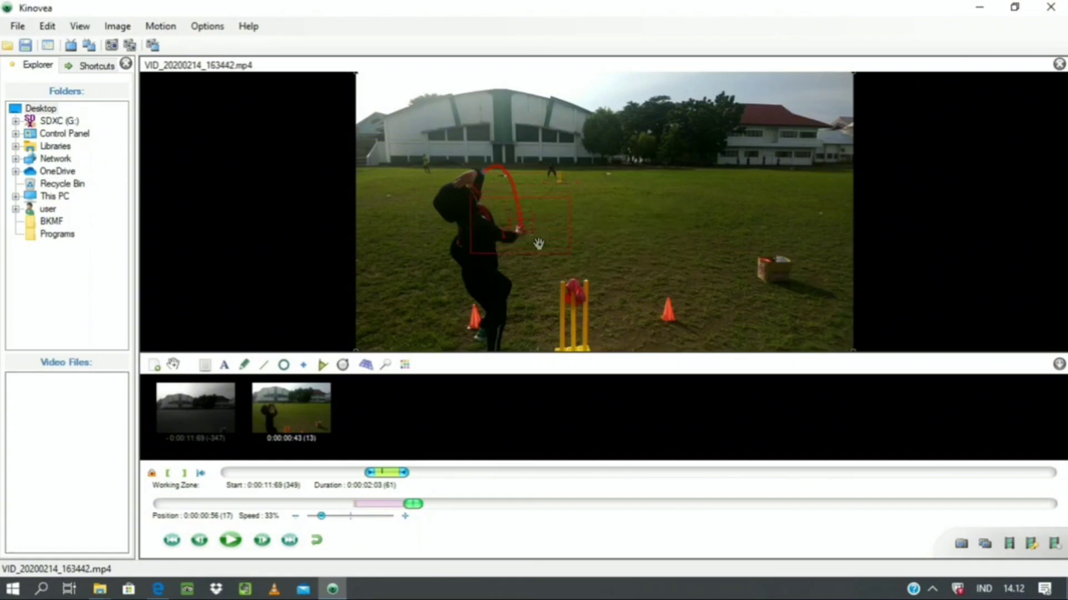
right_click(535, 238)
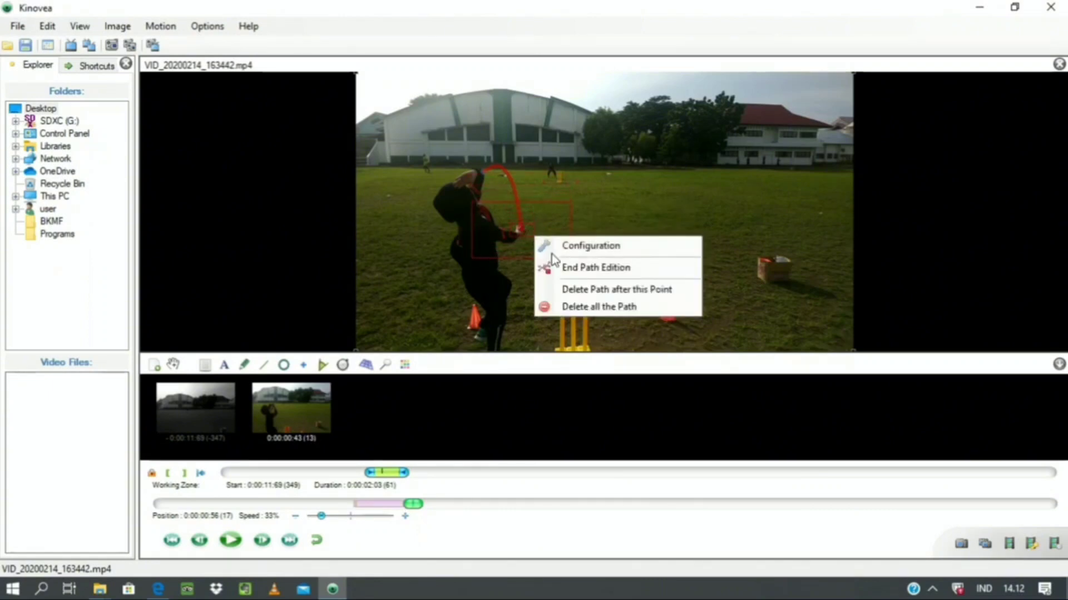
- Go to frame 0:00:00:59, restart the path edition, and move the tracking point onto the ball in the lowered hand
left_click(262, 540)
left_click(262, 540)
left_click(262, 542)
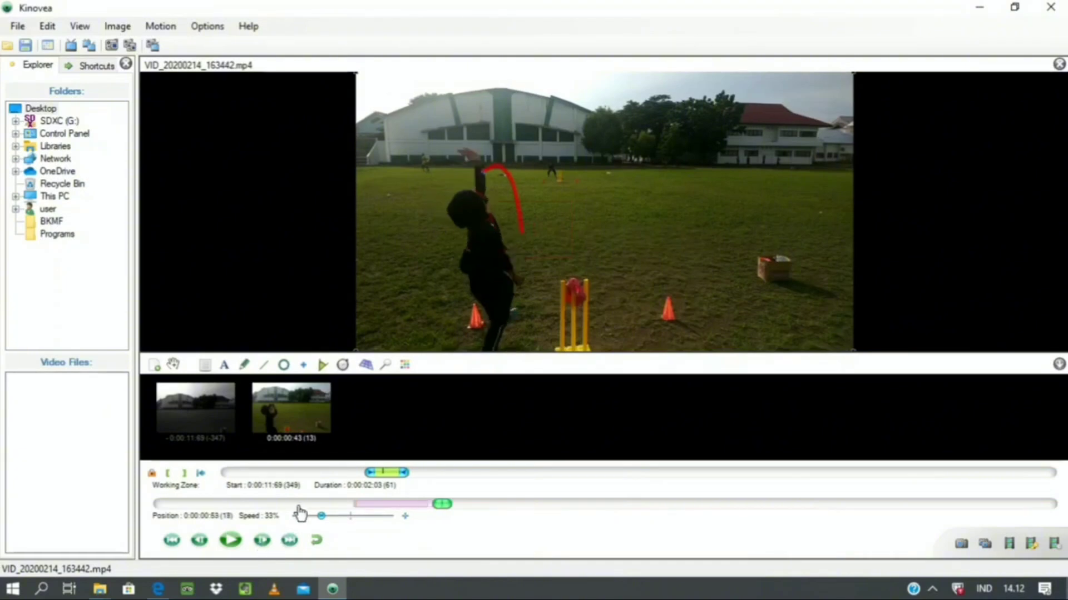
left_click(200, 541)
right_click(521, 230)
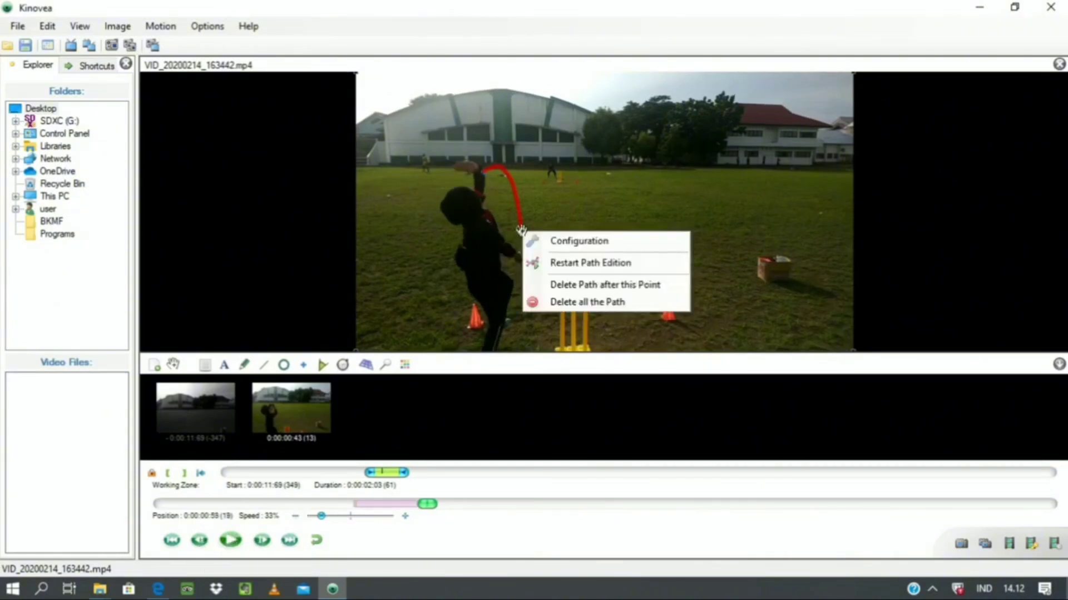
left_click(560, 262)
left_click_drag(539, 253, 544, 266)
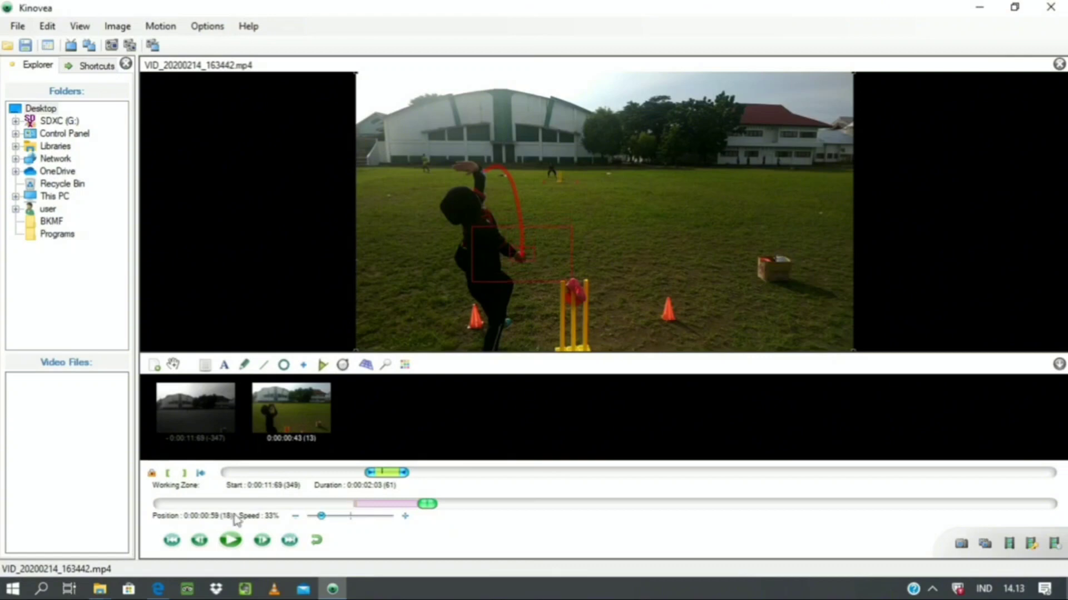
- Advance to 0:00:00:63, restart the path edition, and move the tracking point onto the ball beside the bowler's hip
left_click(263, 541)
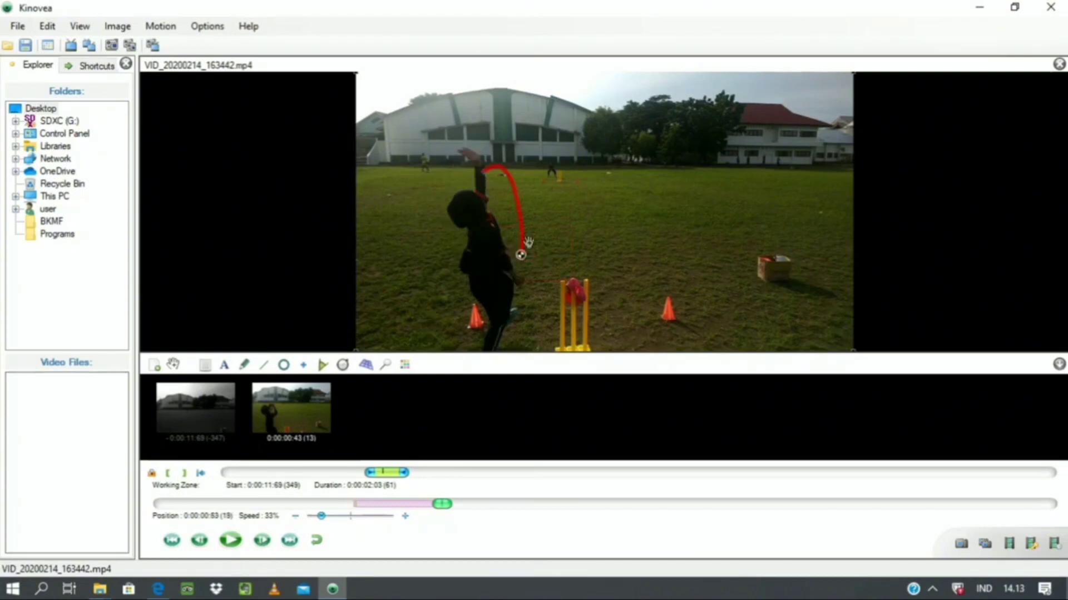
right_click(521, 256)
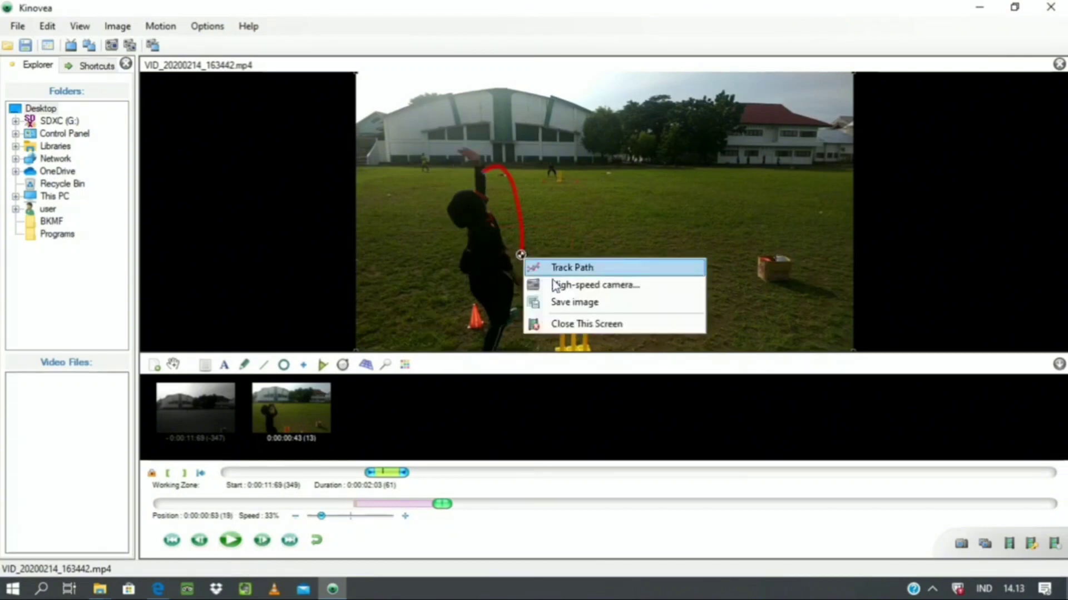
right_click(521, 256)
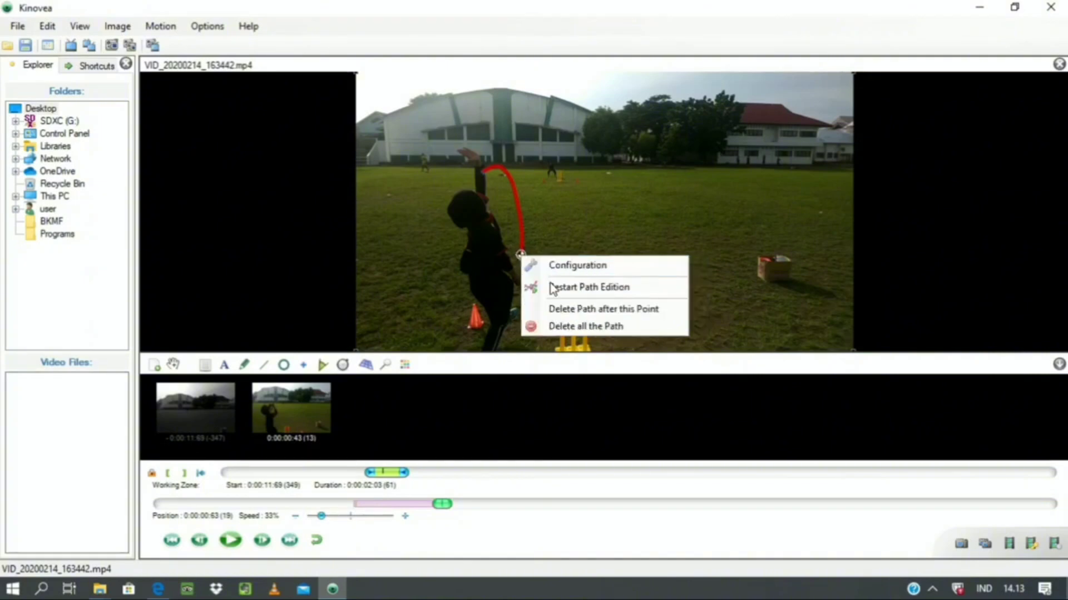
left_click(556, 286)
left_click_drag(546, 293, 547, 298)
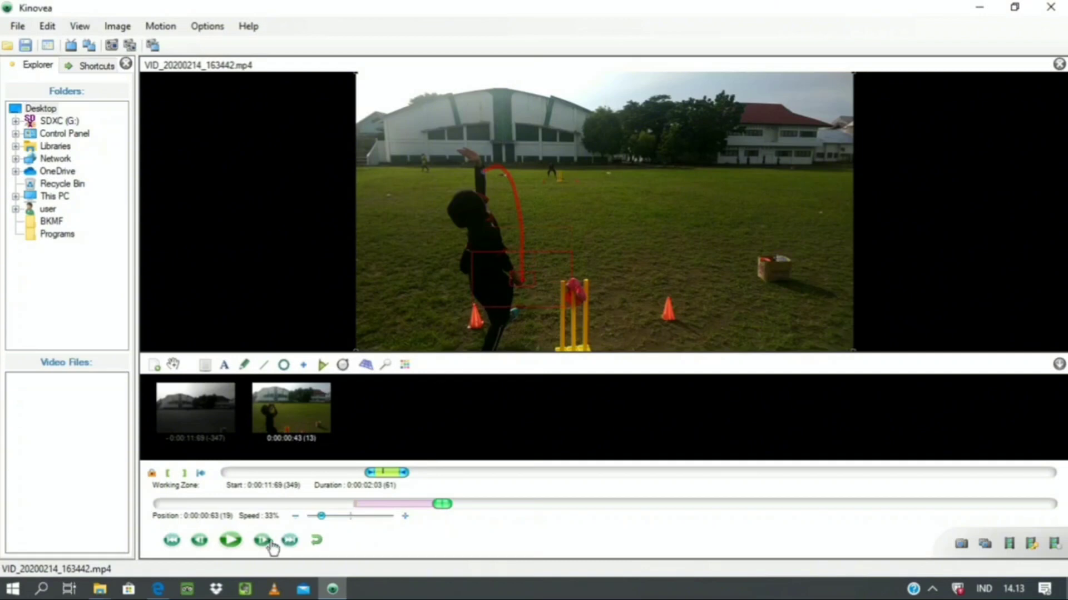
- Extend the ball's path through 0:00:00:66 and 0:00:00:69, restarting path edition and moving the tracking point onto the ball in each frame
left_click(273, 548)
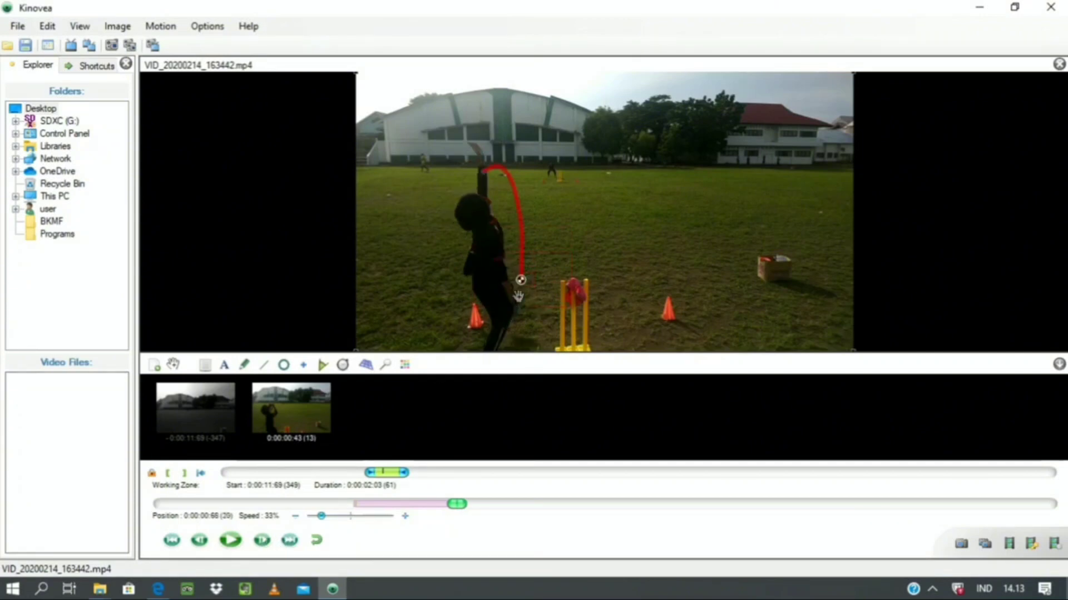
right_click(520, 281)
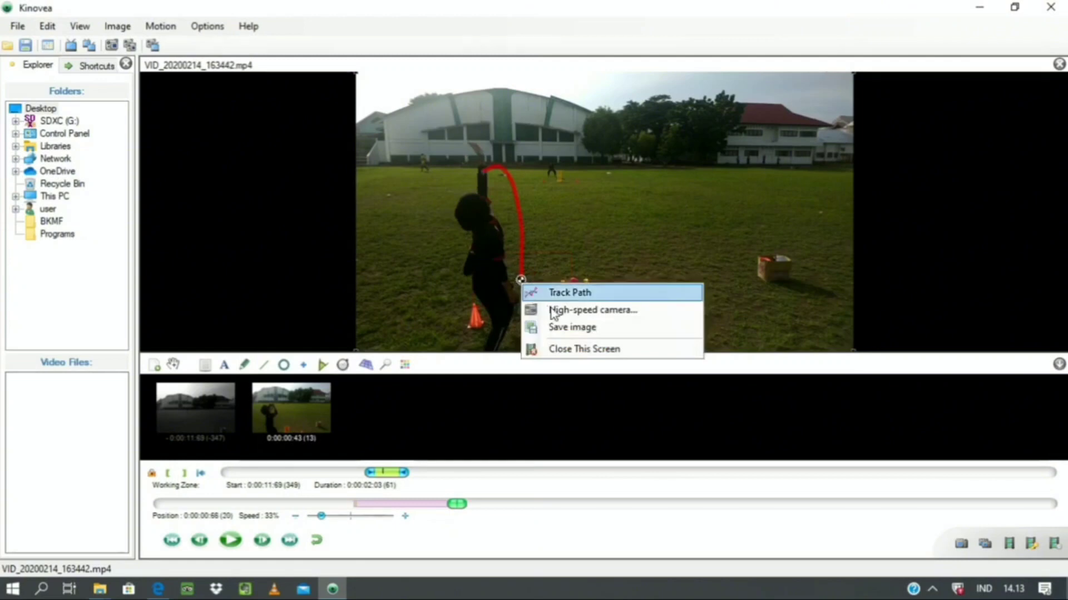
right_click(521, 278)
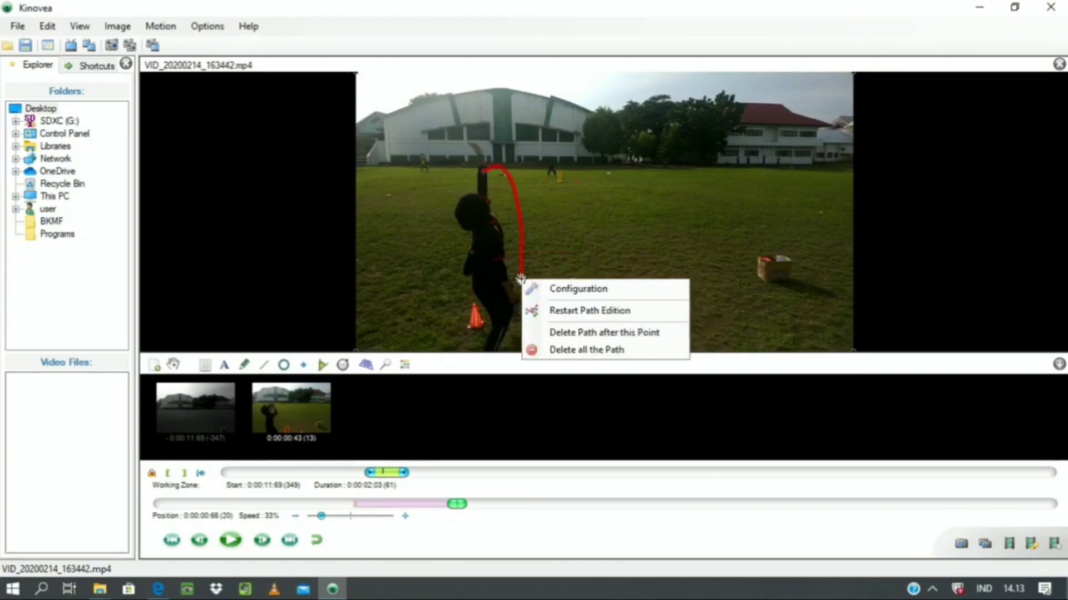
left_click(553, 310)
left_click_drag(548, 291, 542, 313)
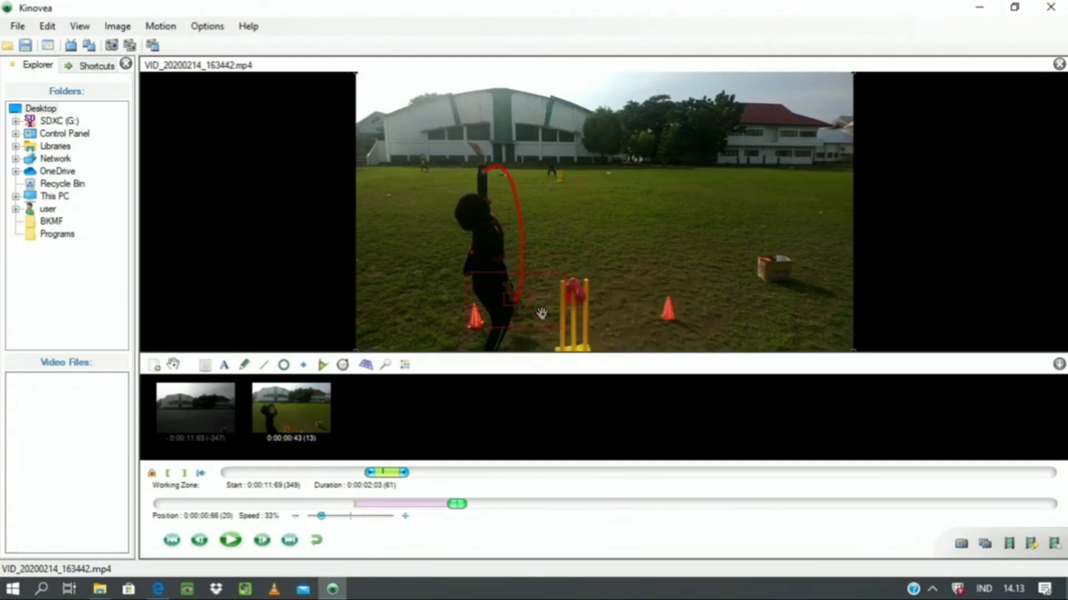
left_click(264, 542)
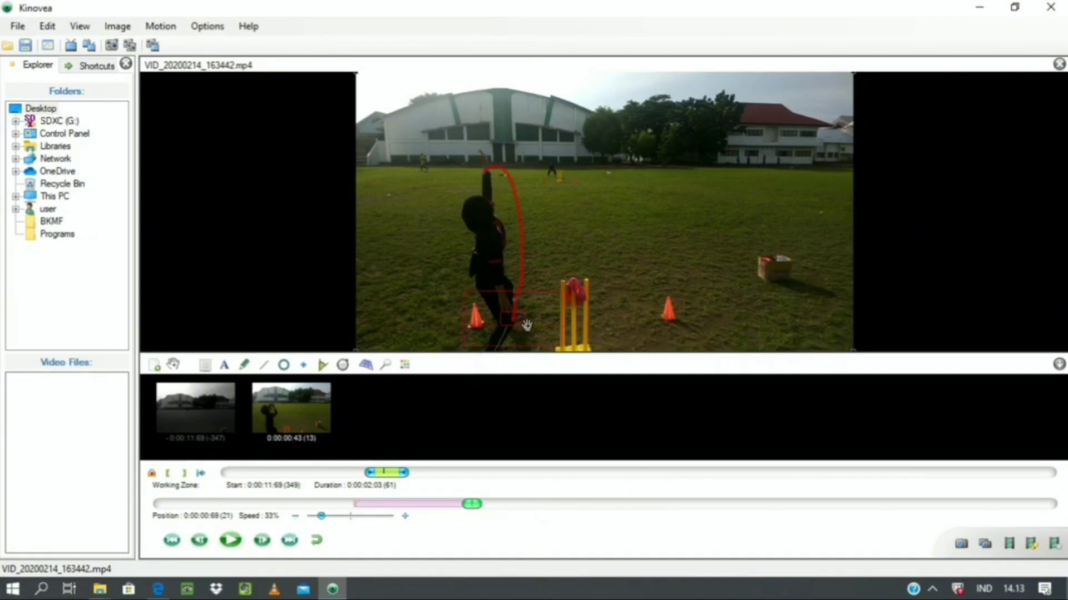
left_click_drag(527, 325, 520, 317)
- Extend the ball's path through 0:00:00:73 and 0:00:00:76, restarting the path edition and moving the tracking point onto the ball in each frame
left_click(261, 539)
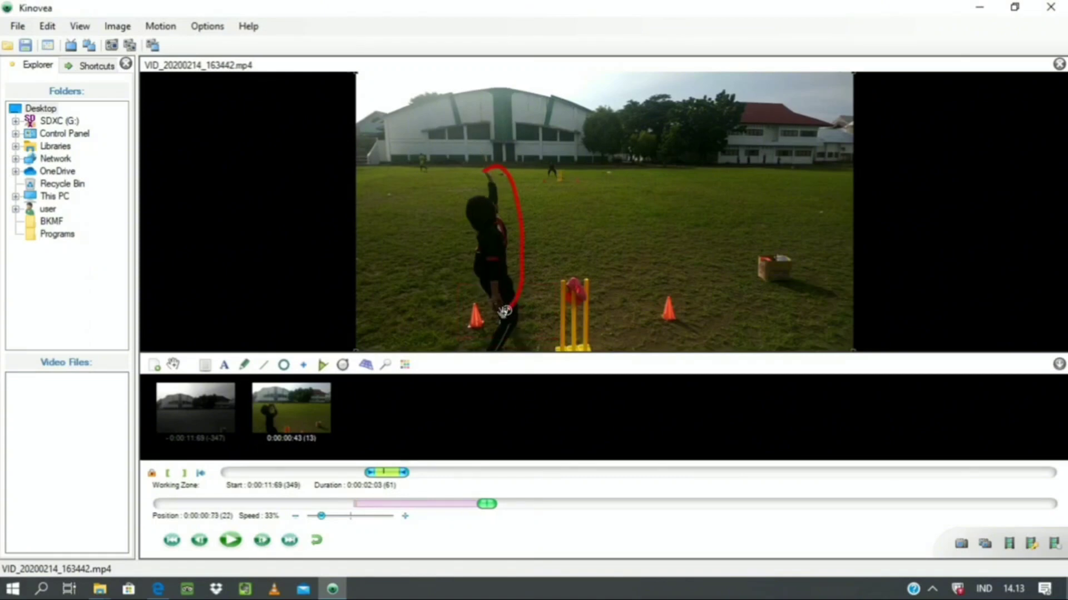
right_click(505, 311)
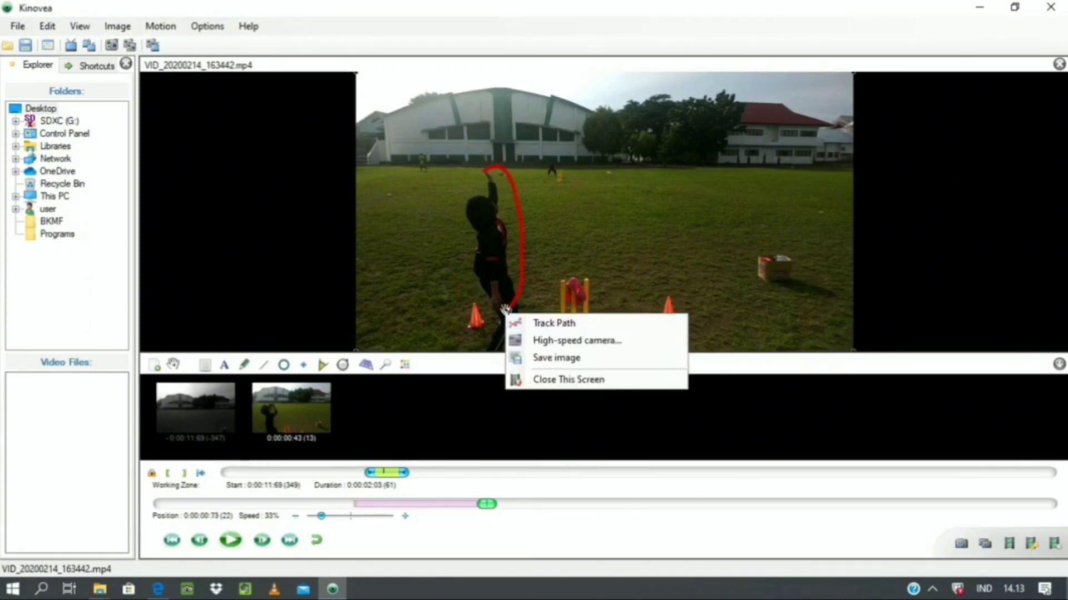
right_click(505, 306)
left_click(552, 345)
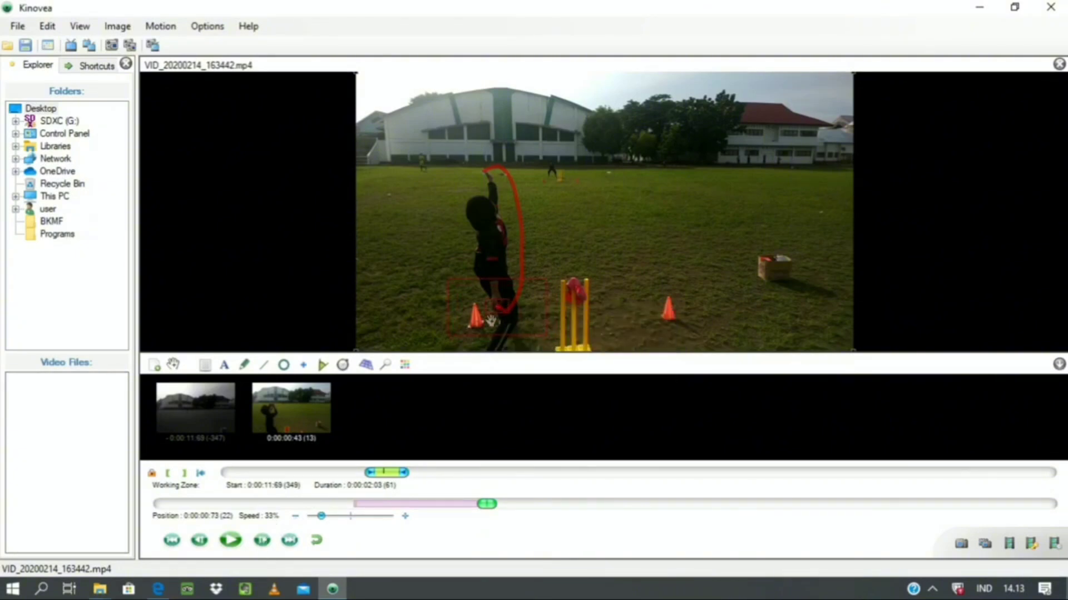
scroll(491, 321, "down", 1)
left_click_drag(517, 309, 509, 291)
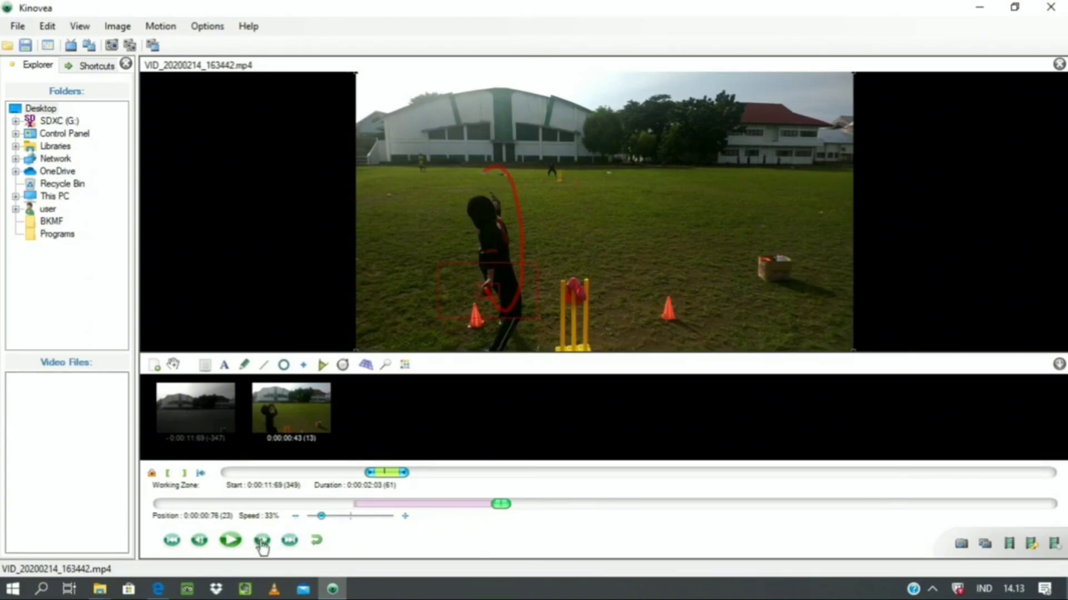
- Advance to 0:00:00:79, restart the path edition, and move the tracking point onto the ball in front of the bowler's waist
scroll(462, 310, "down", 1)
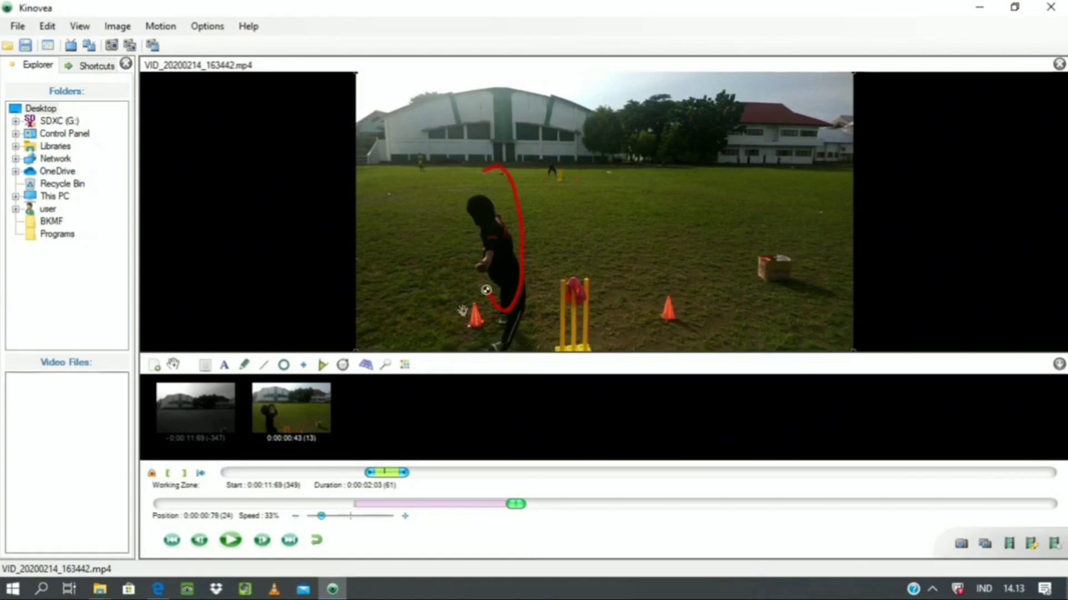
right_click(485, 288)
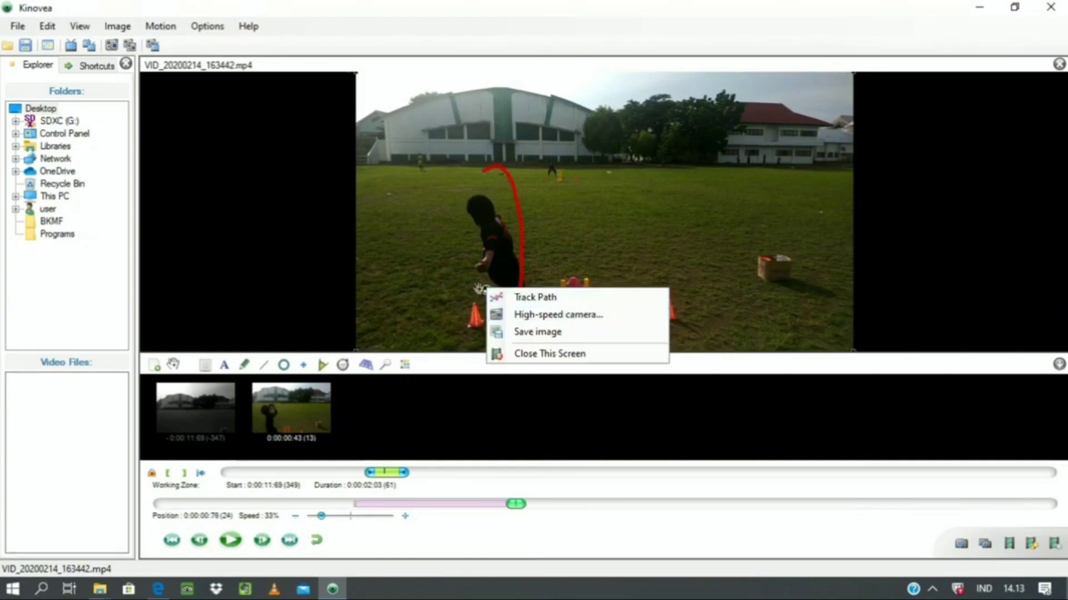
right_click(481, 290)
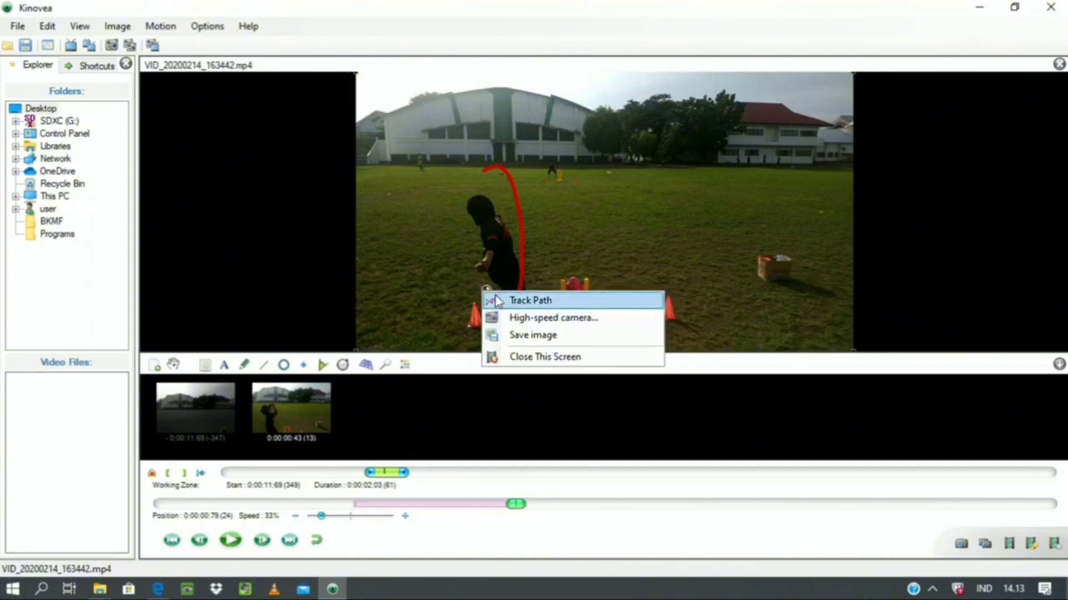
left_click(530, 300)
right_click(486, 289)
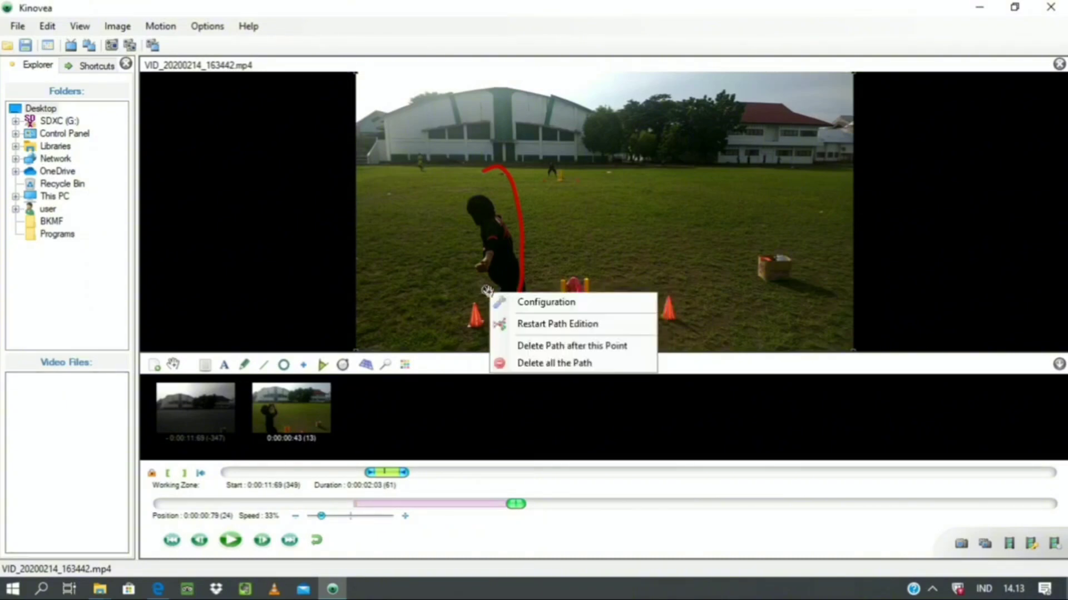
left_click(528, 328)
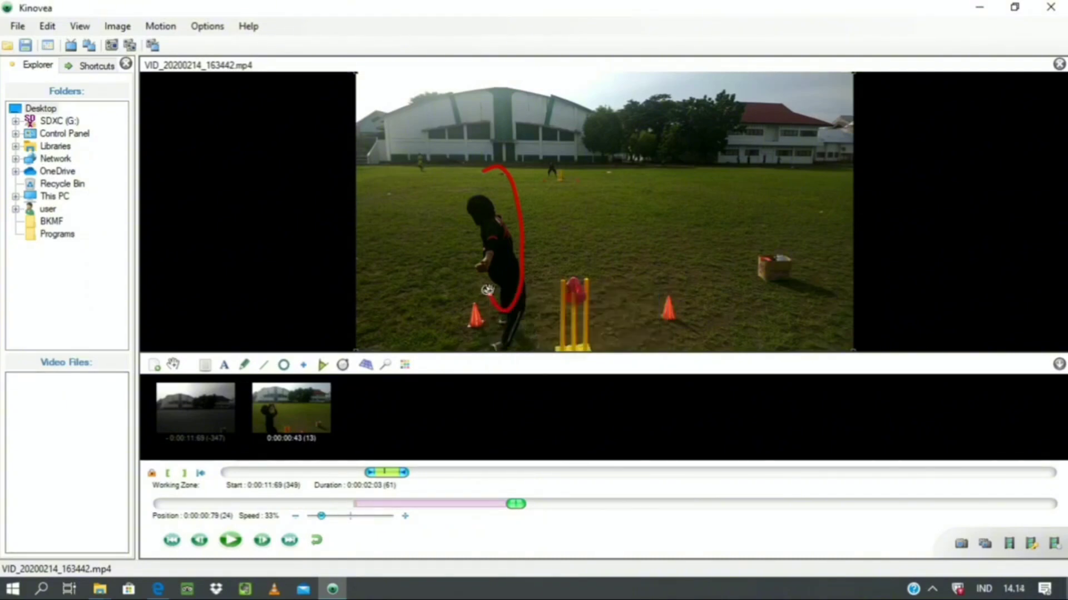
right_click(486, 289)
left_click(522, 320)
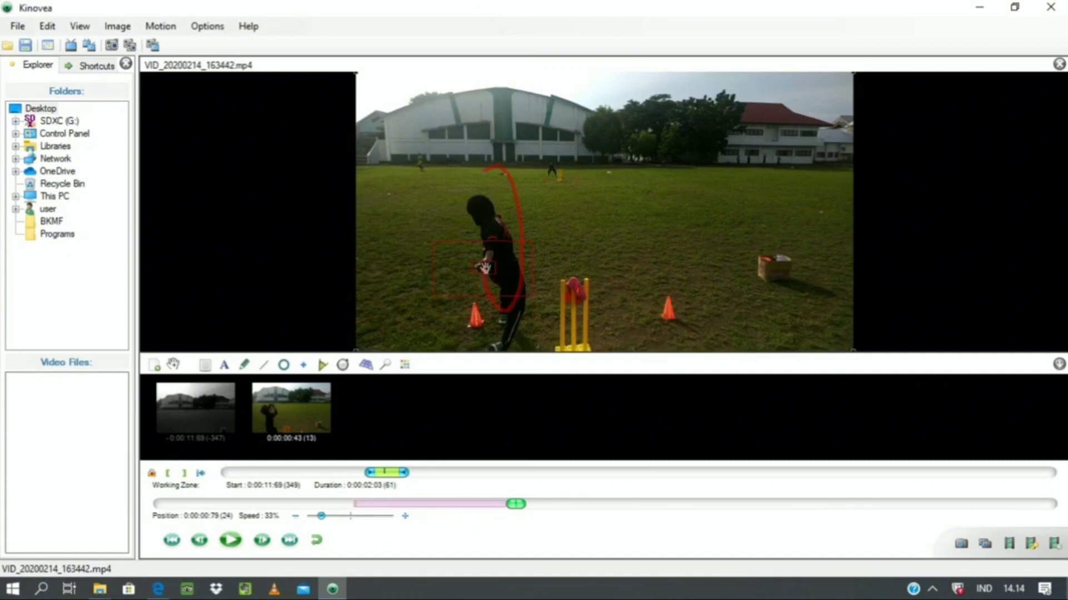
- Go to frame 0:00:00:83, restart the path edition, and move the tracking point up to the ball at the bowler's chest
left_click(261, 540)
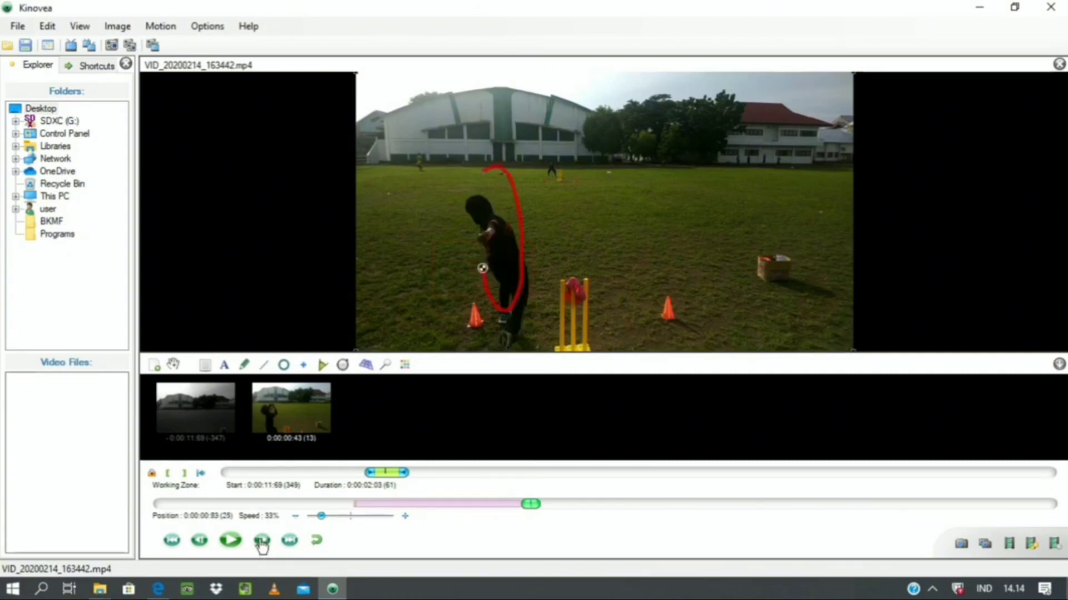
right_click(480, 269)
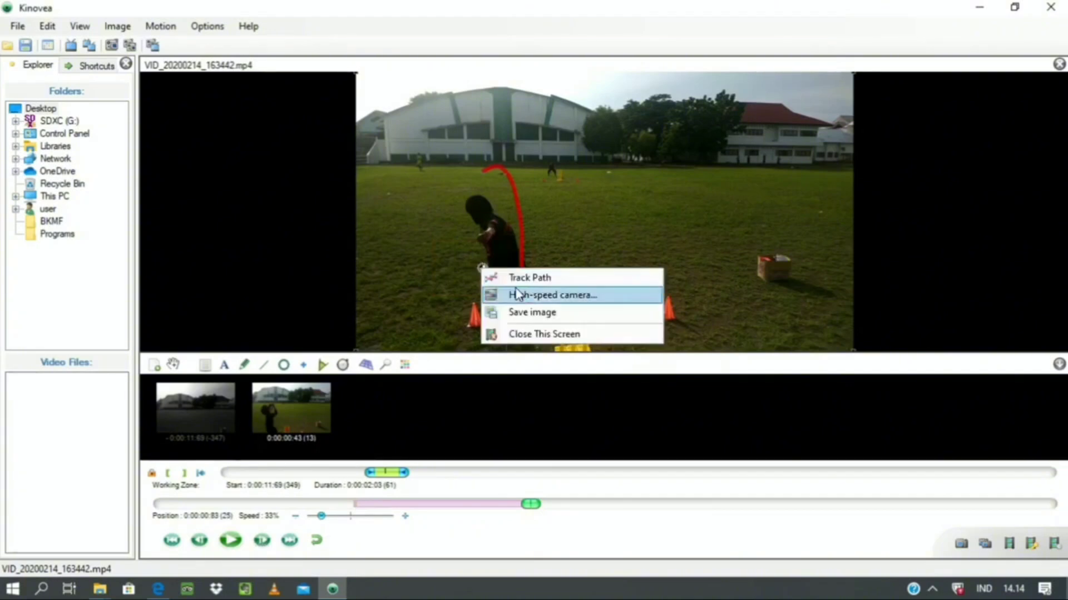
left_click(476, 271)
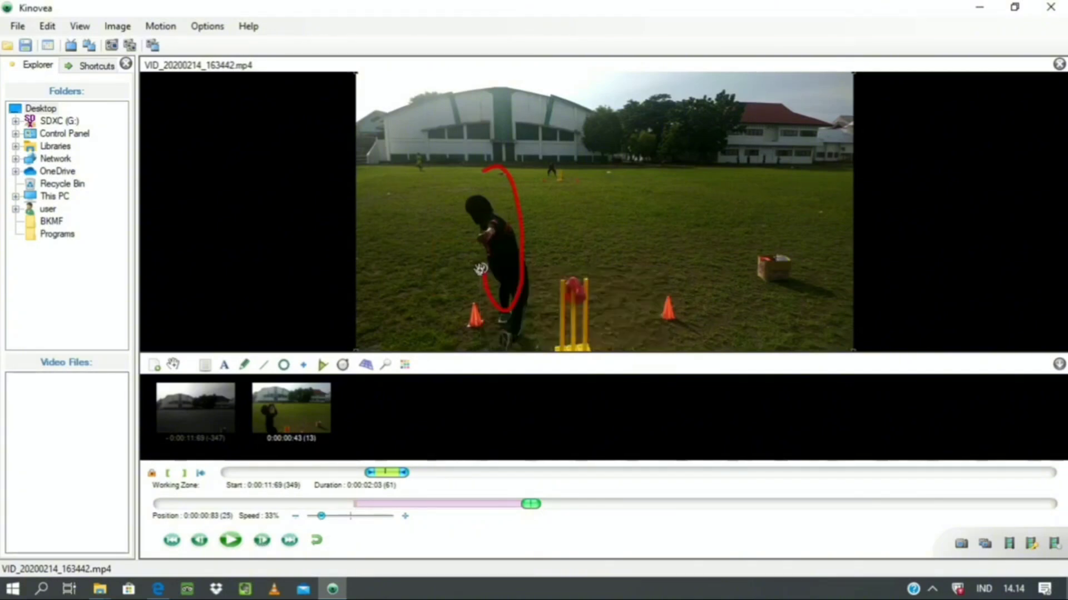
right_click(479, 271)
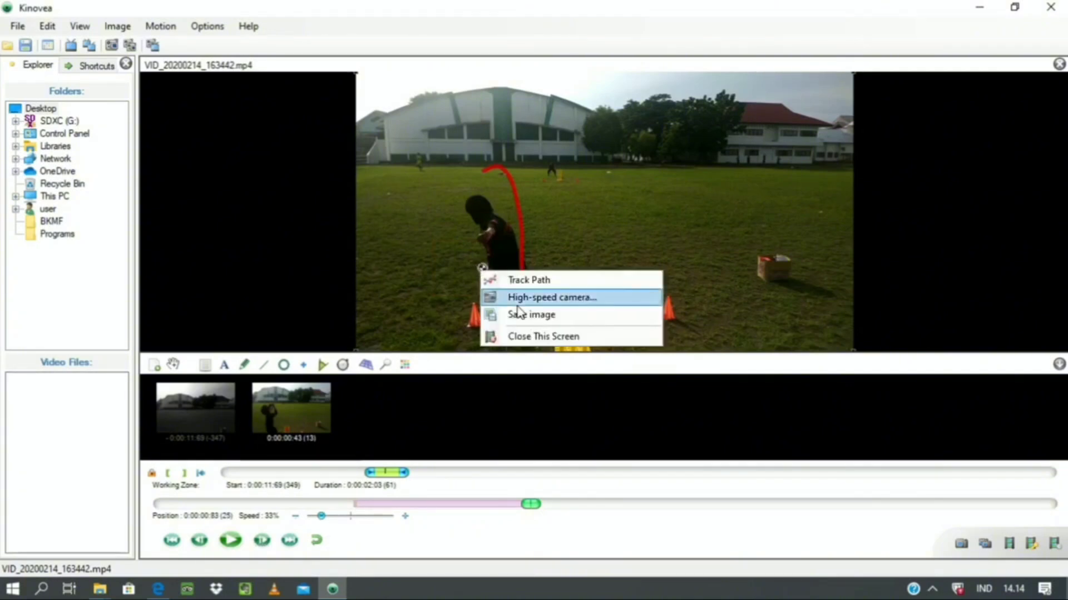
right_click(483, 267)
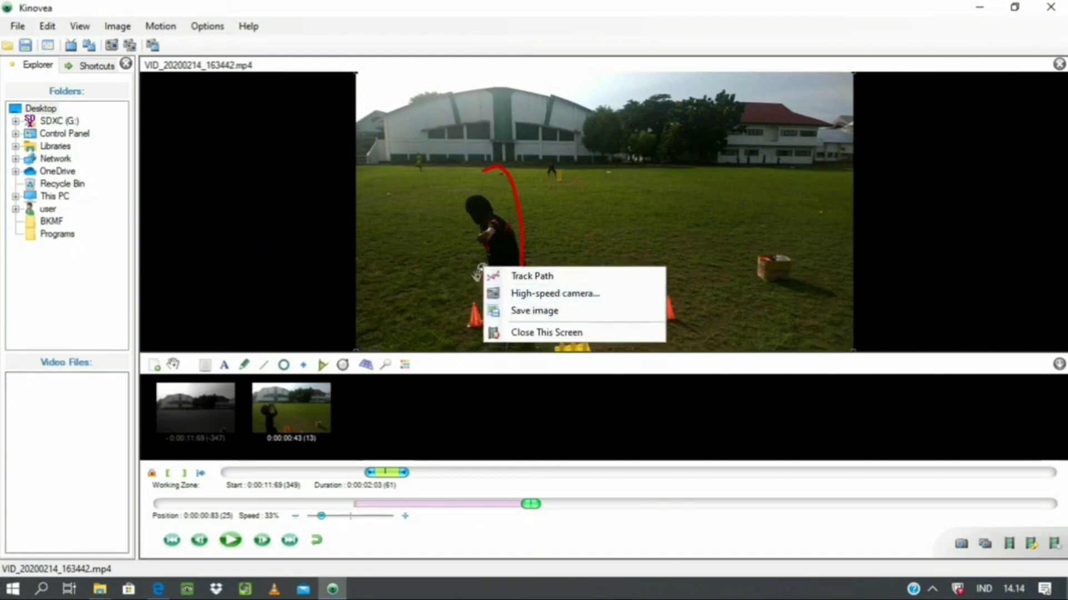
left_click(482, 271)
right_click(482, 271)
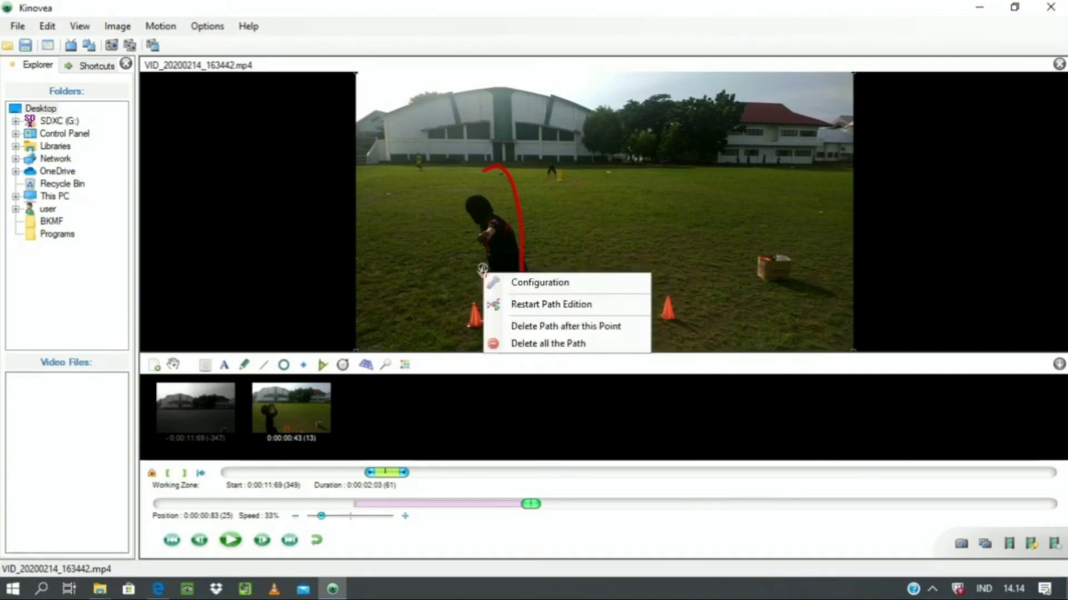
left_click(518, 303)
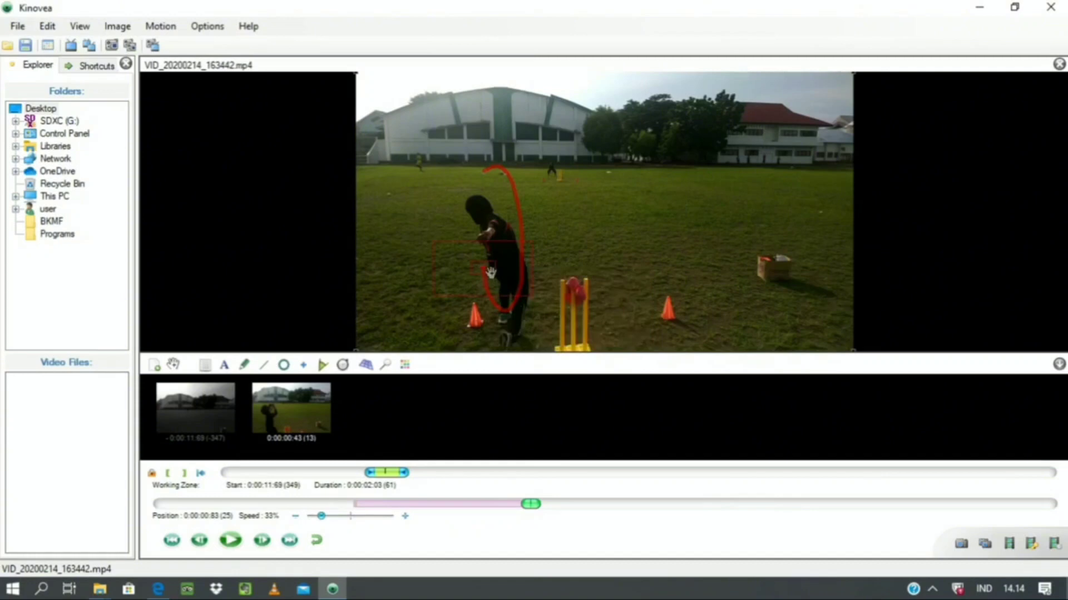
left_click_drag(491, 272, 491, 241)
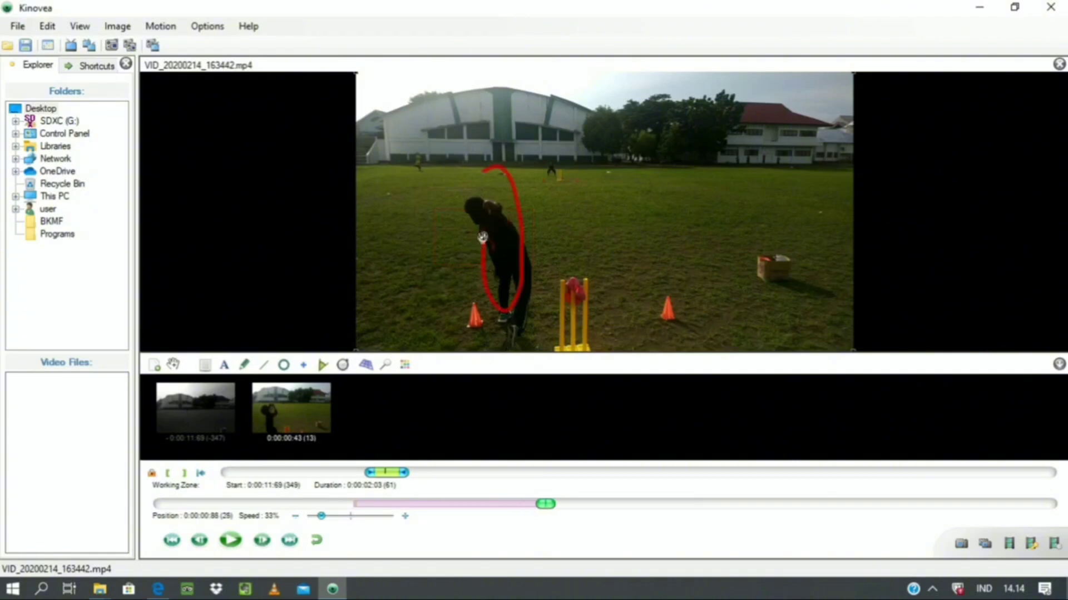
- At frame 0:00:00:86, restart the path edition and move the tracking point onto the ball beside the bowler's head
right_click(483, 236)
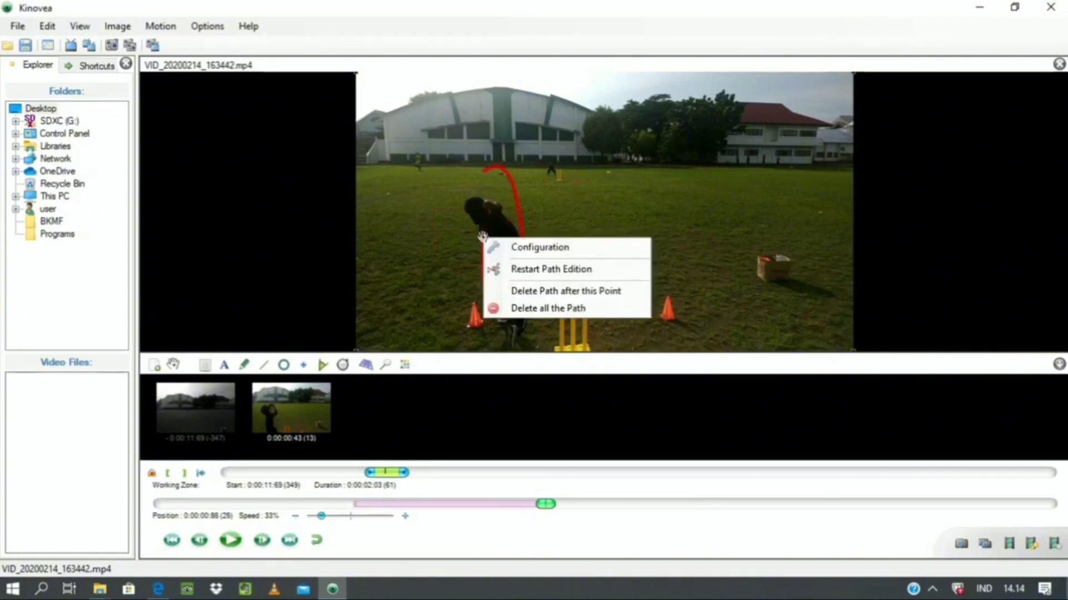
left_click(522, 267)
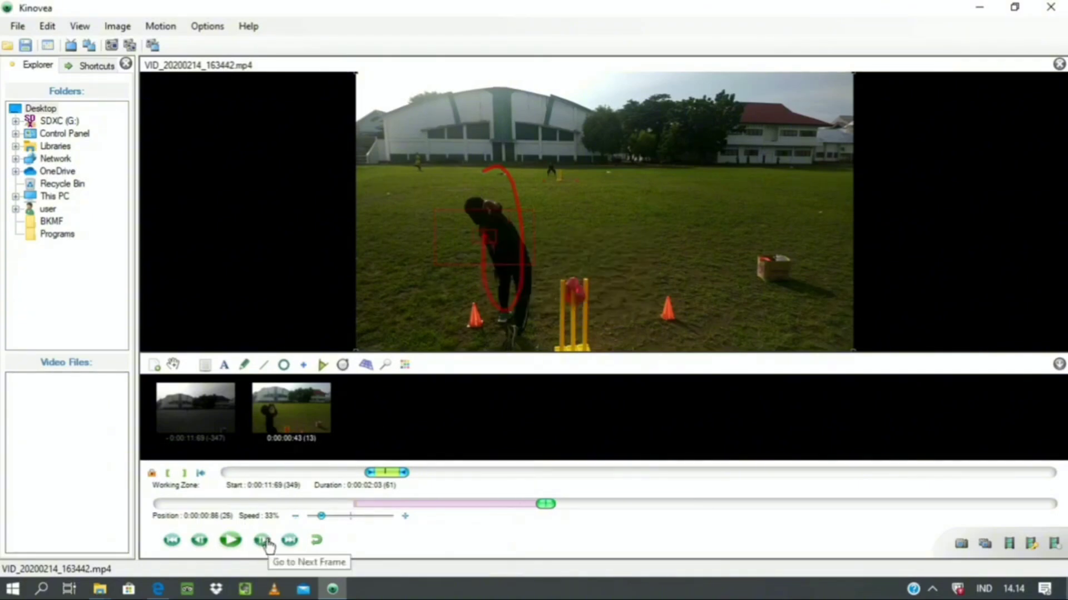
left_click_drag(530, 223, 526, 181)
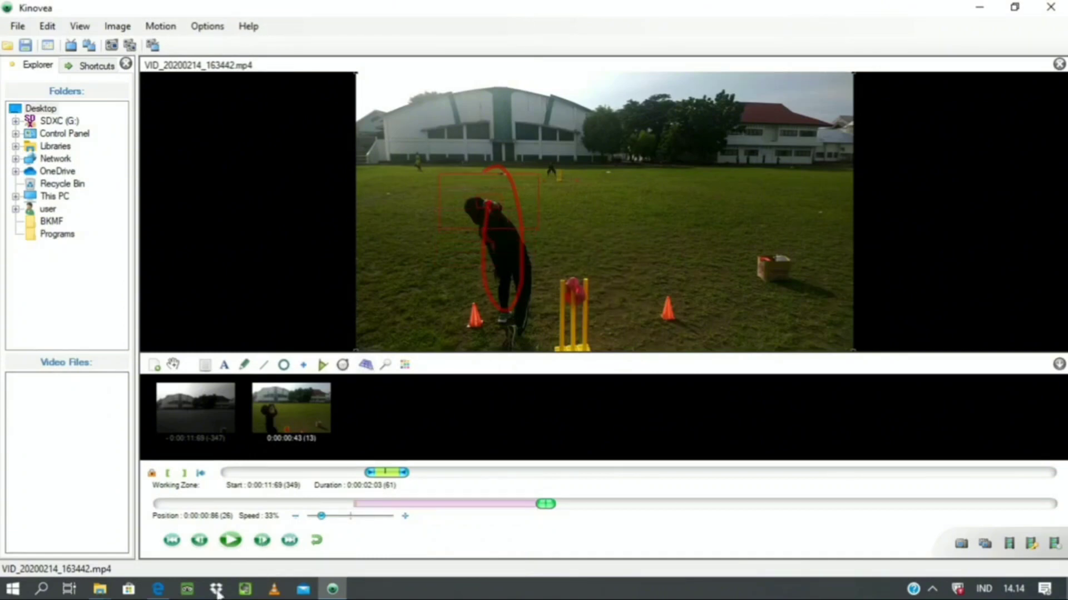
- Extend the path frame by frame to 0:00:00:96, moving the tracking point onto the ball above the bowler's raised arm, and end the path edition
left_click(264, 546)
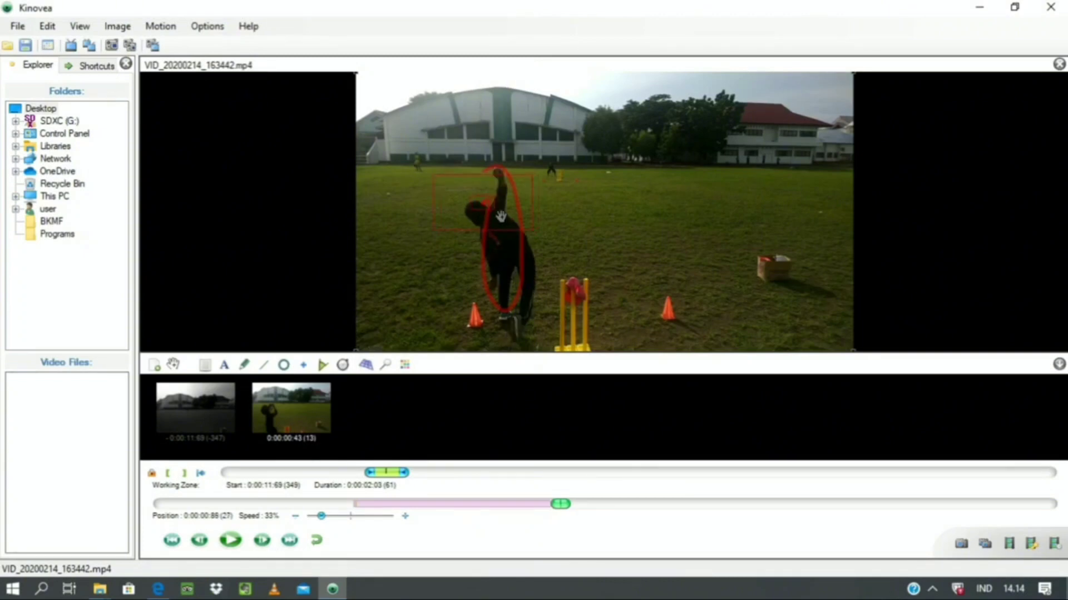
left_click_drag(503, 217, 517, 186)
left_click(266, 548)
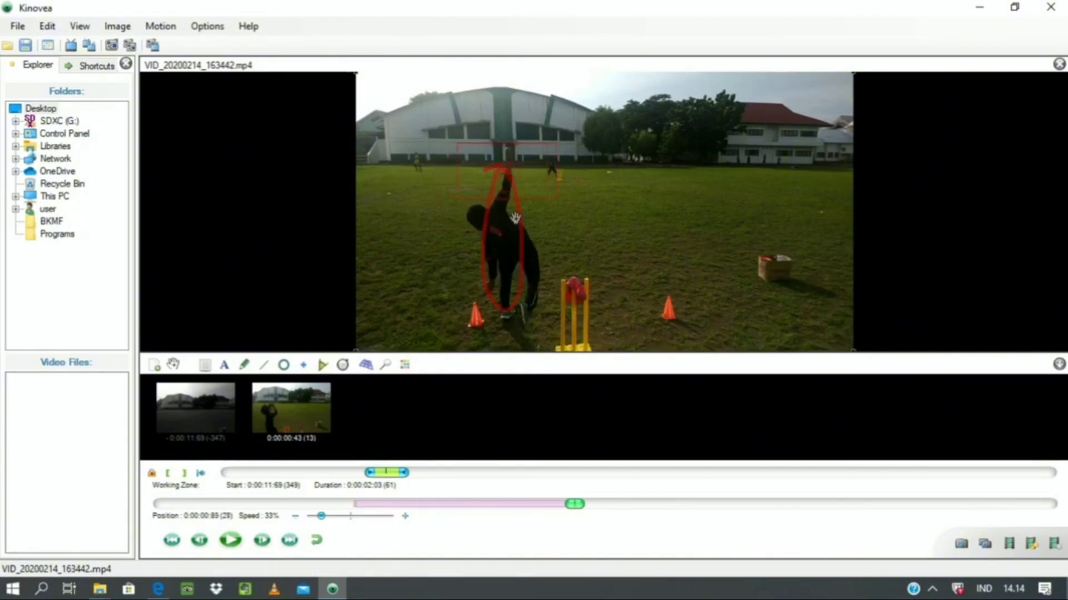
left_click_drag(537, 175, 539, 158)
key("Right")
left_click_drag(542, 161, 550, 157)
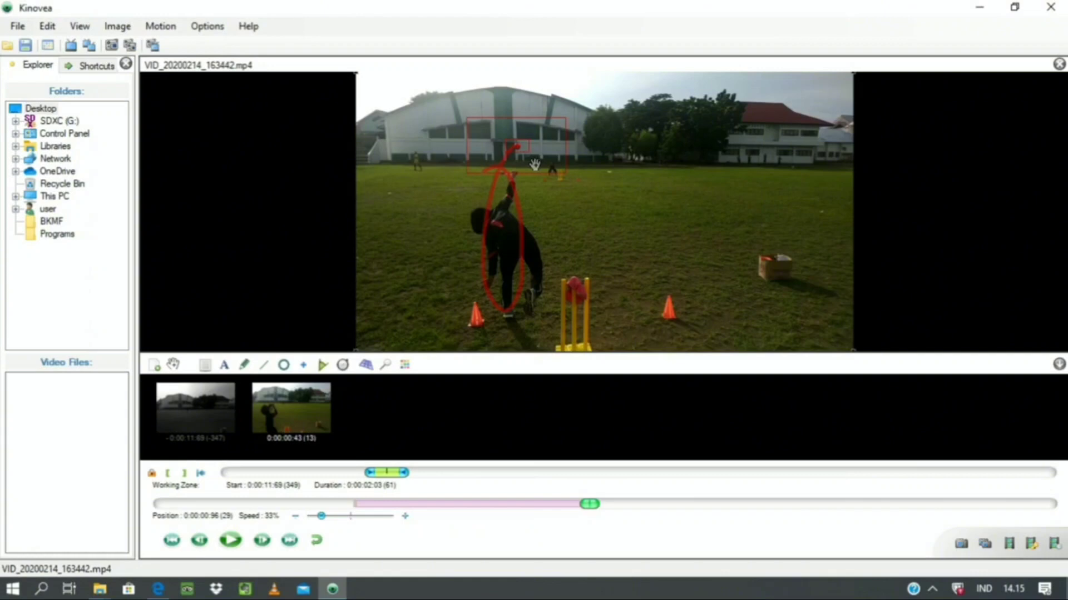
right_click(522, 147)
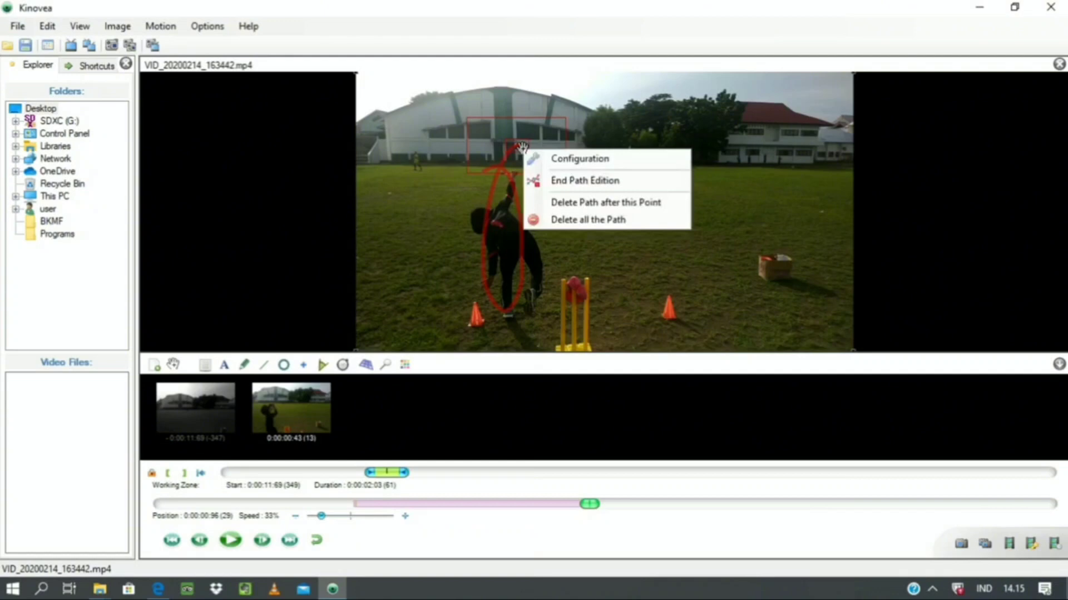
left_click(574, 182)
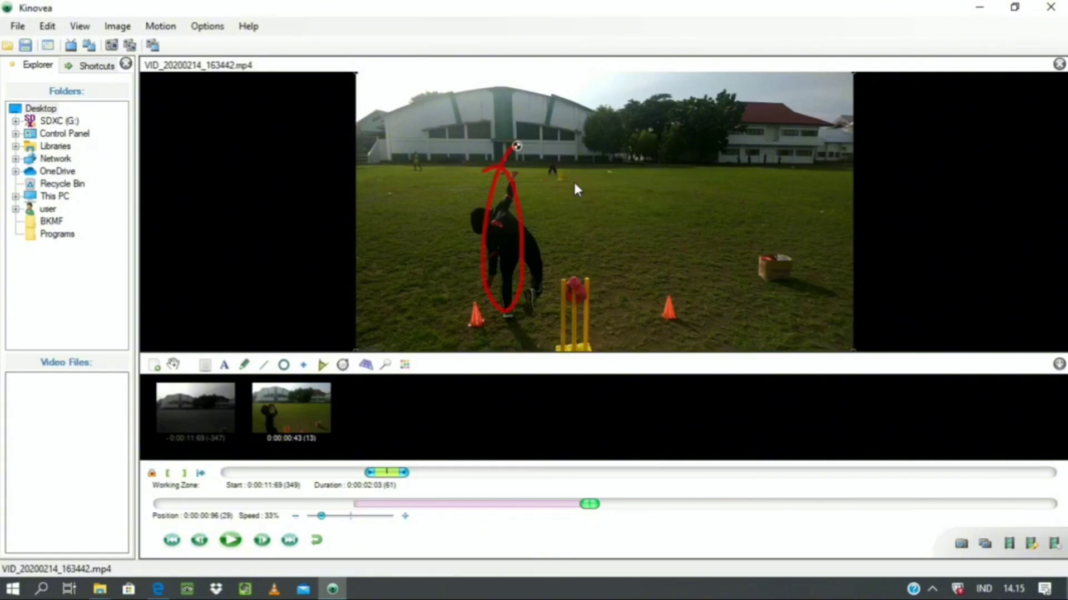
- Open the configuration of the ball's path and set its line style to the thickest solid line
right_click(501, 166)
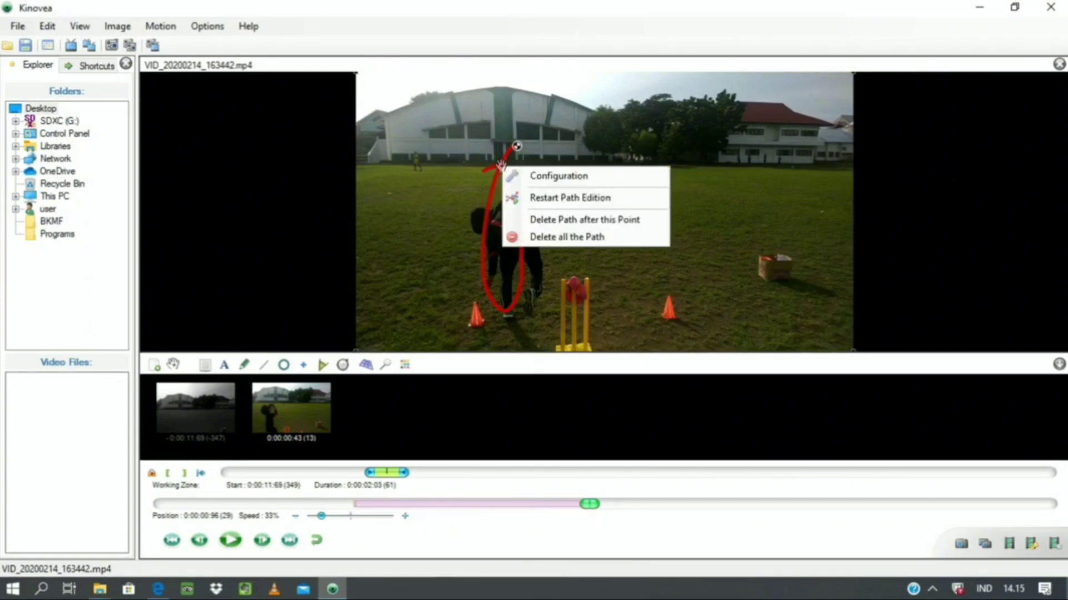
left_click(556, 176)
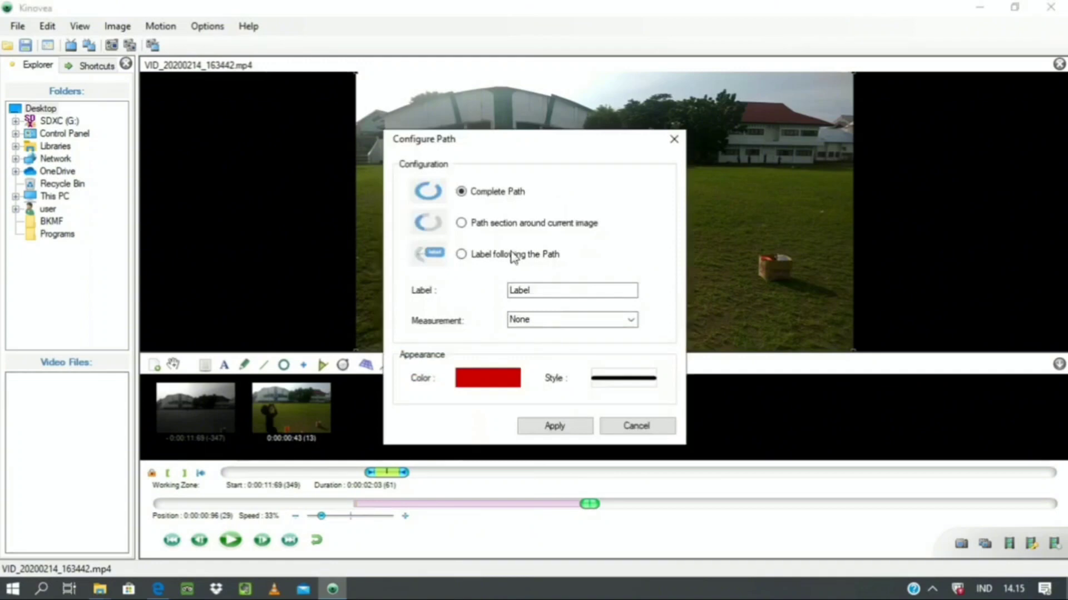
left_click(503, 393)
left_click(611, 378)
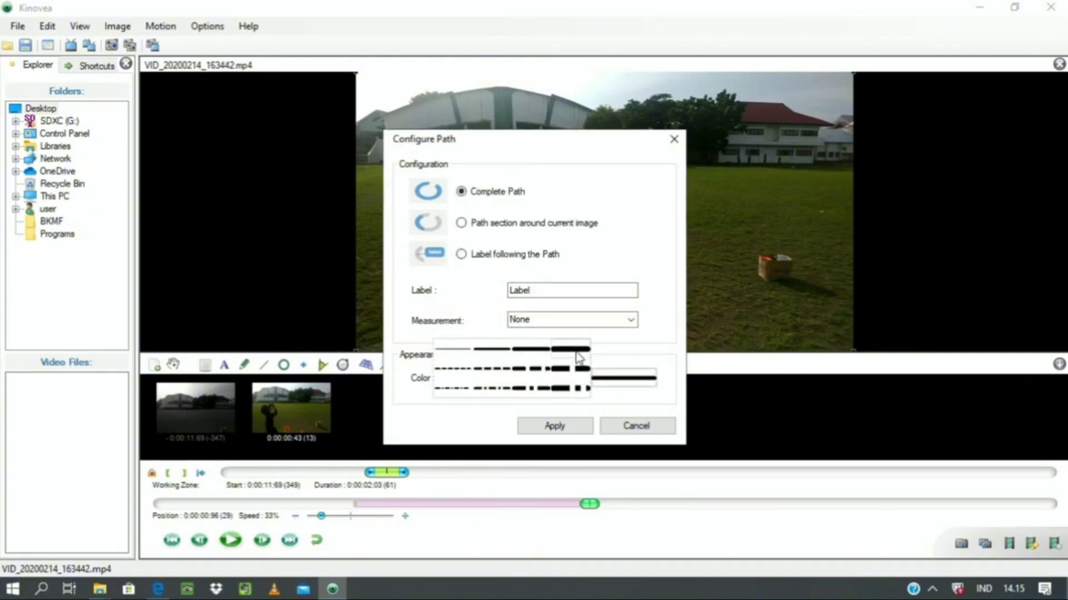
left_click(578, 350)
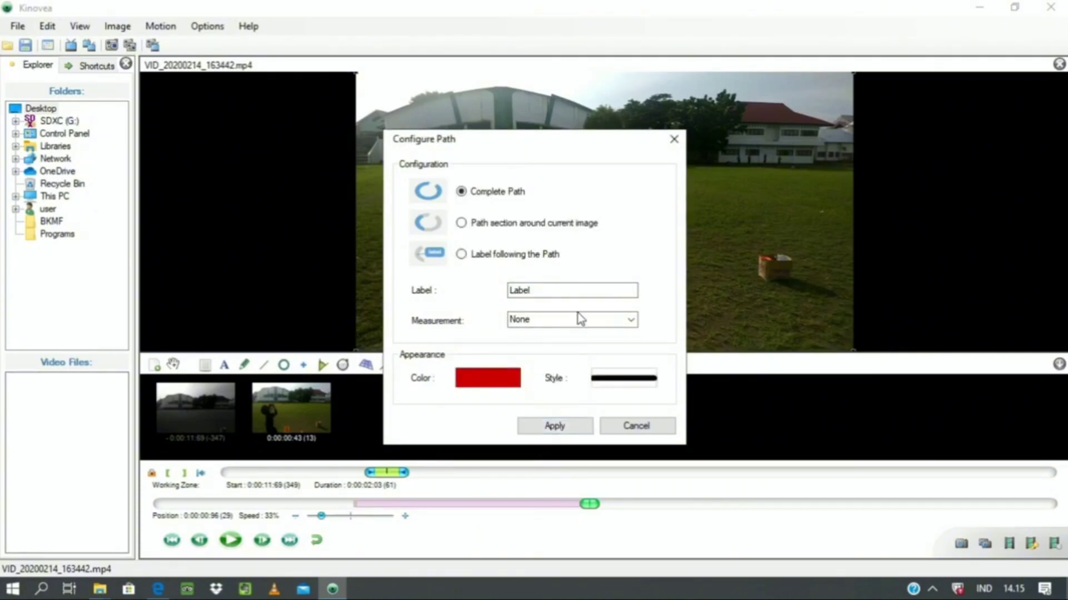
- Label the path "bola", set its measurement to Speed, and apply the path configuration
left_click(532, 289)
key("BackSpace")
key("BackSpace")
key("BackSpace")
key("BackSpace")
key("BackSpace")
type("bola")
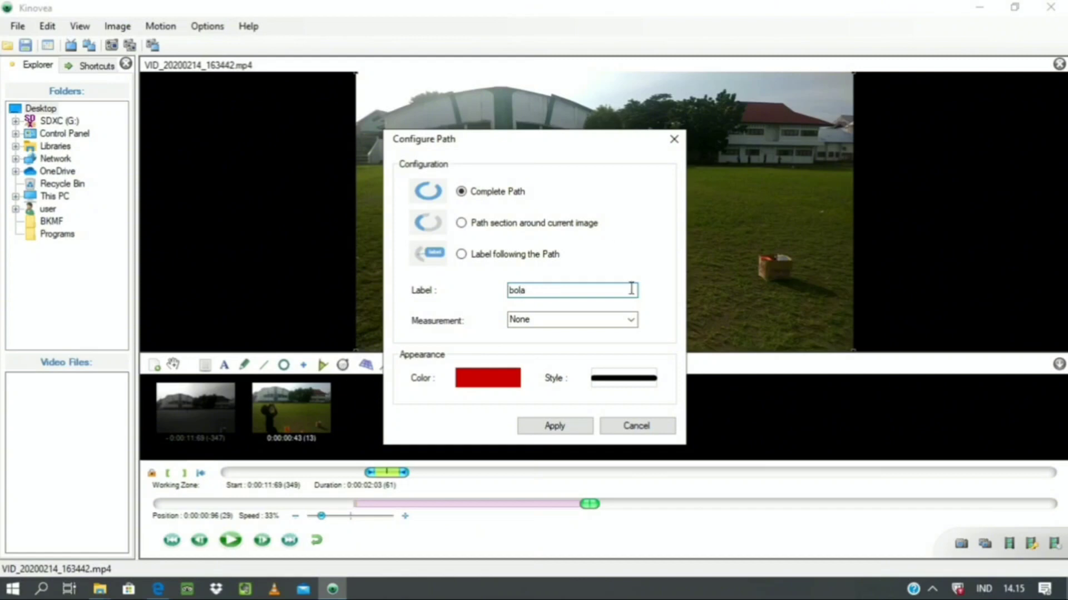
left_click(632, 320)
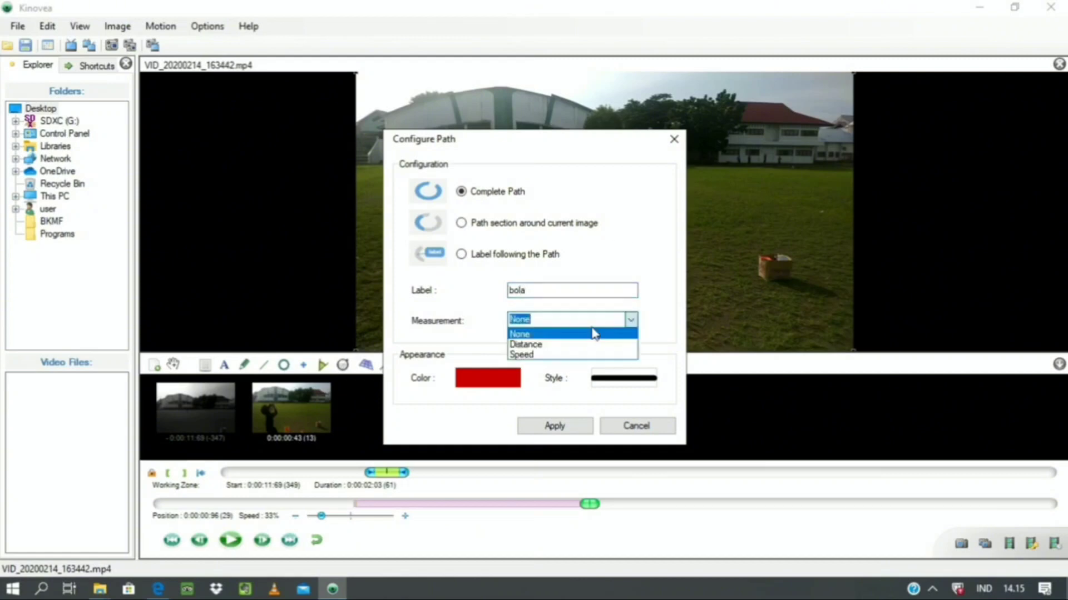
left_click(528, 355)
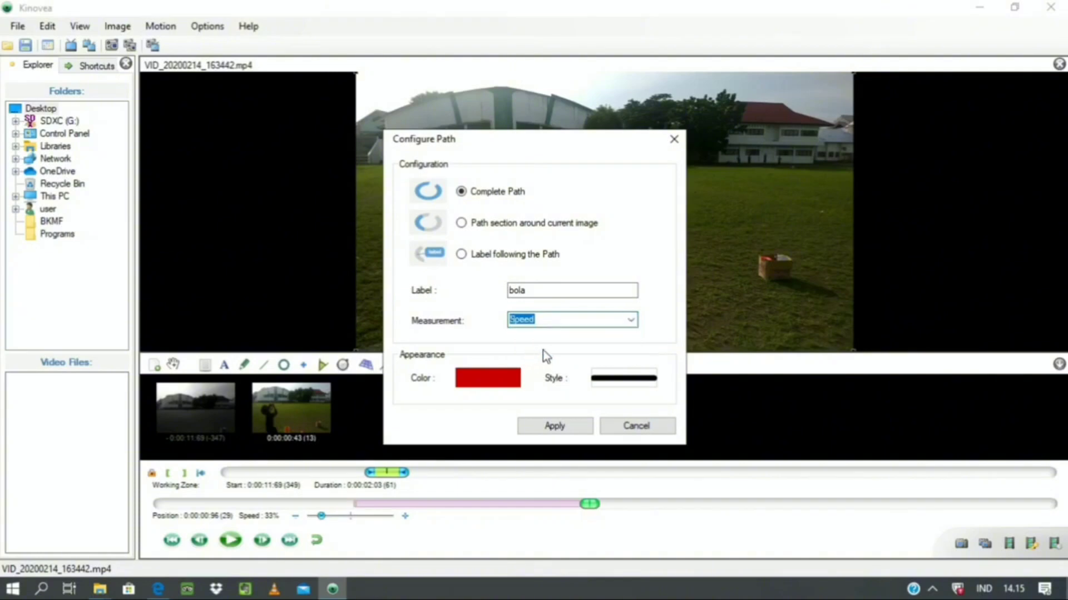
left_click(556, 426)
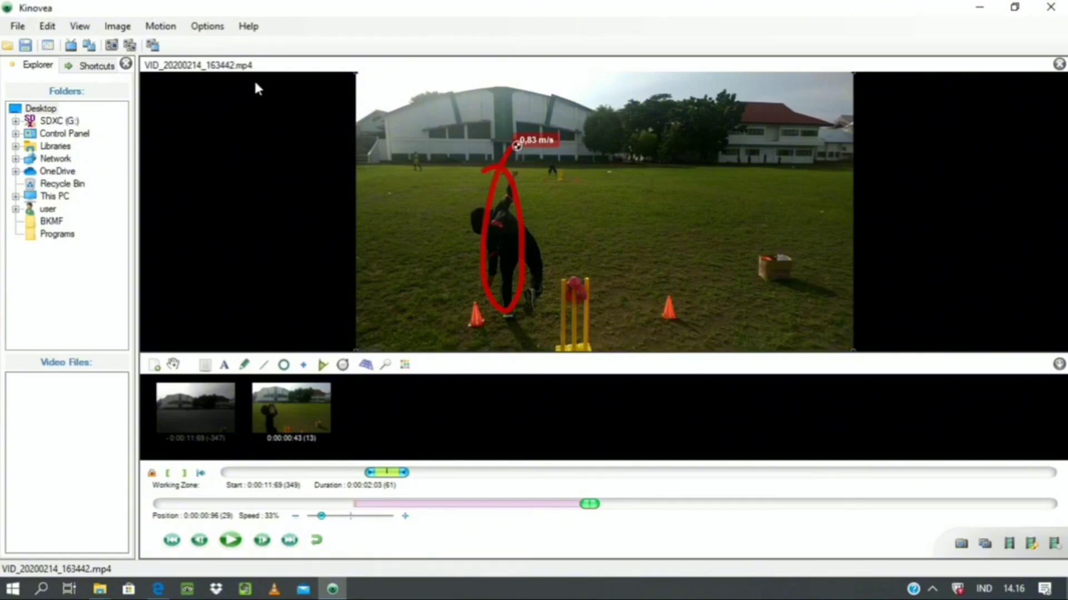
left_click(212, 32)
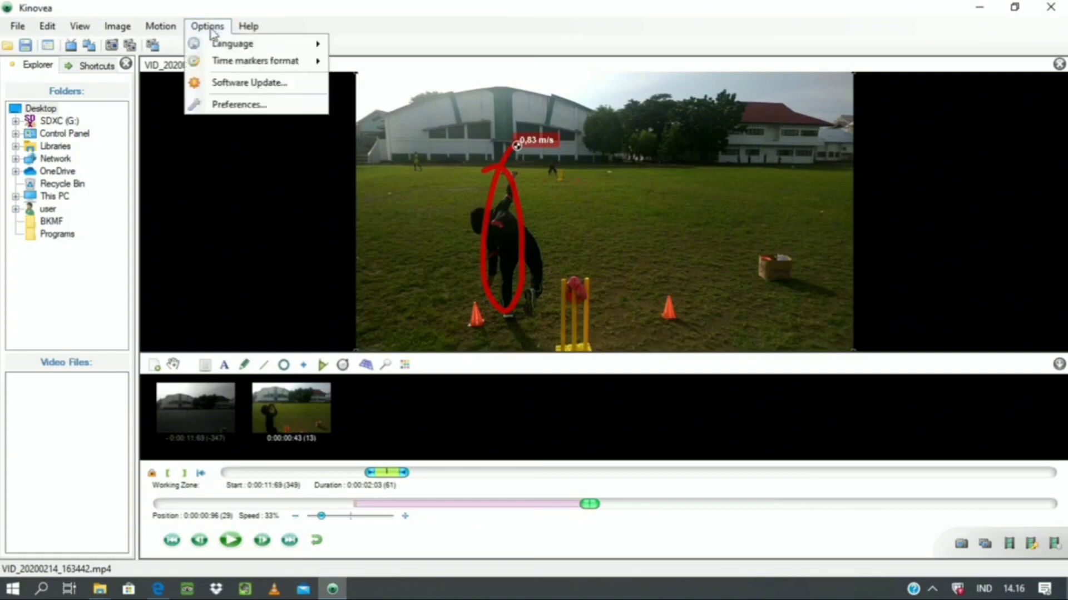
mouse_move(164, 36)
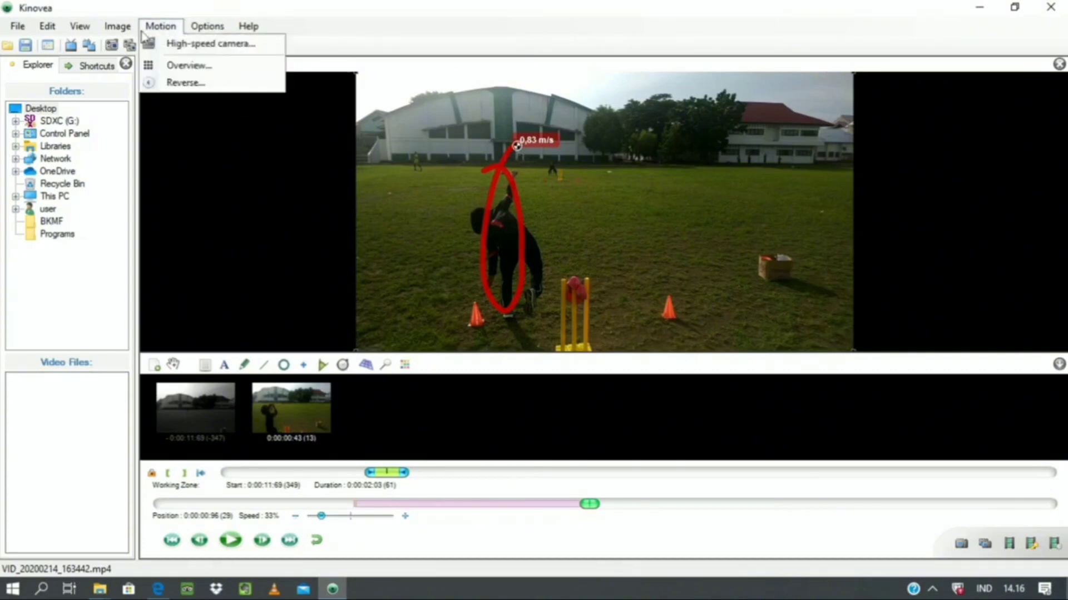
mouse_move(119, 35)
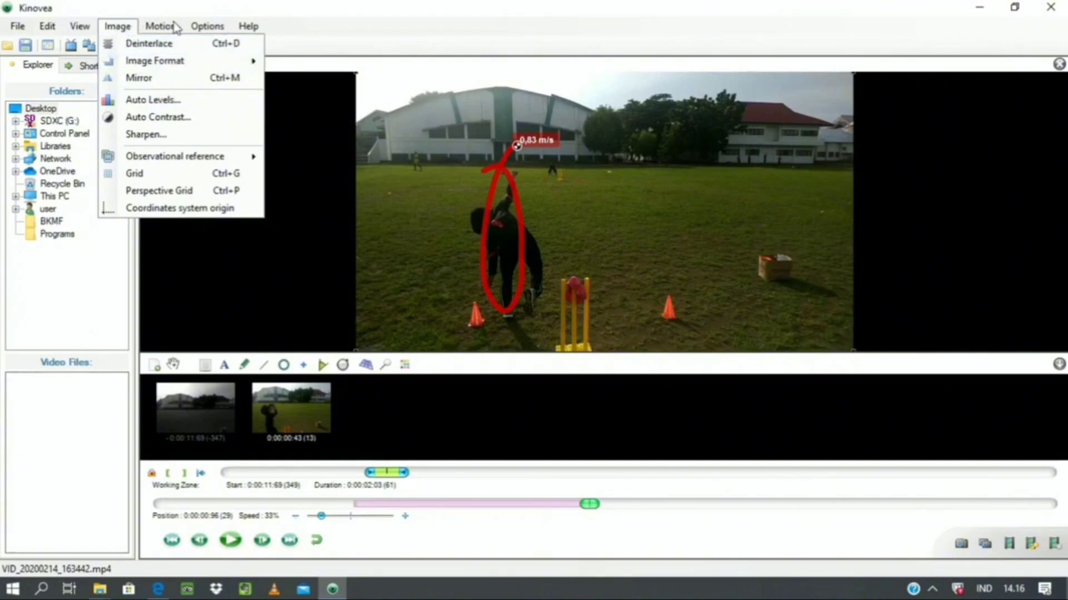
mouse_move(196, 28)
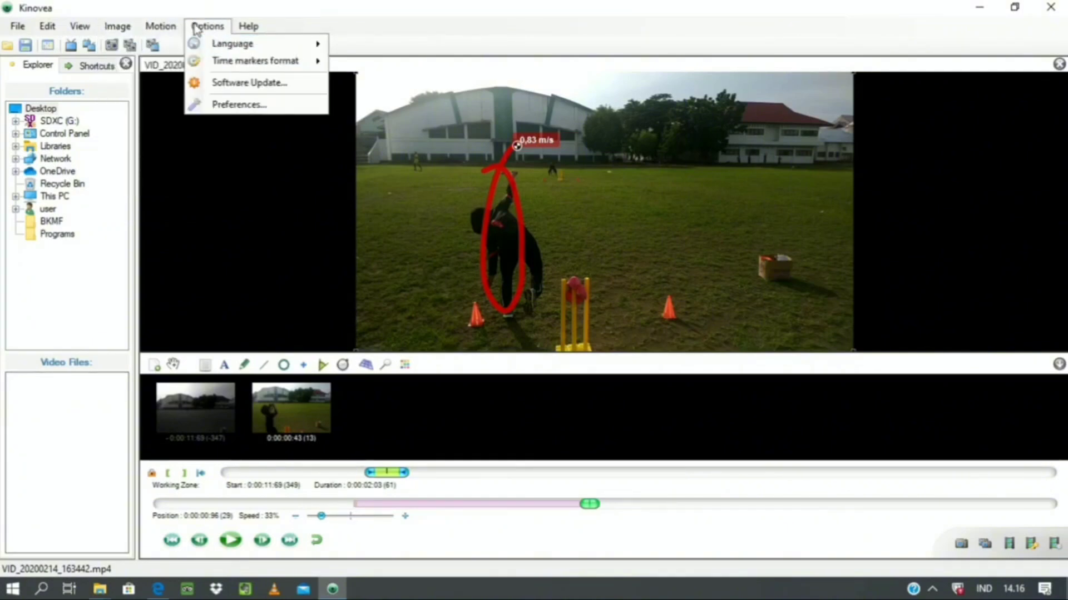
mouse_move(248, 27)
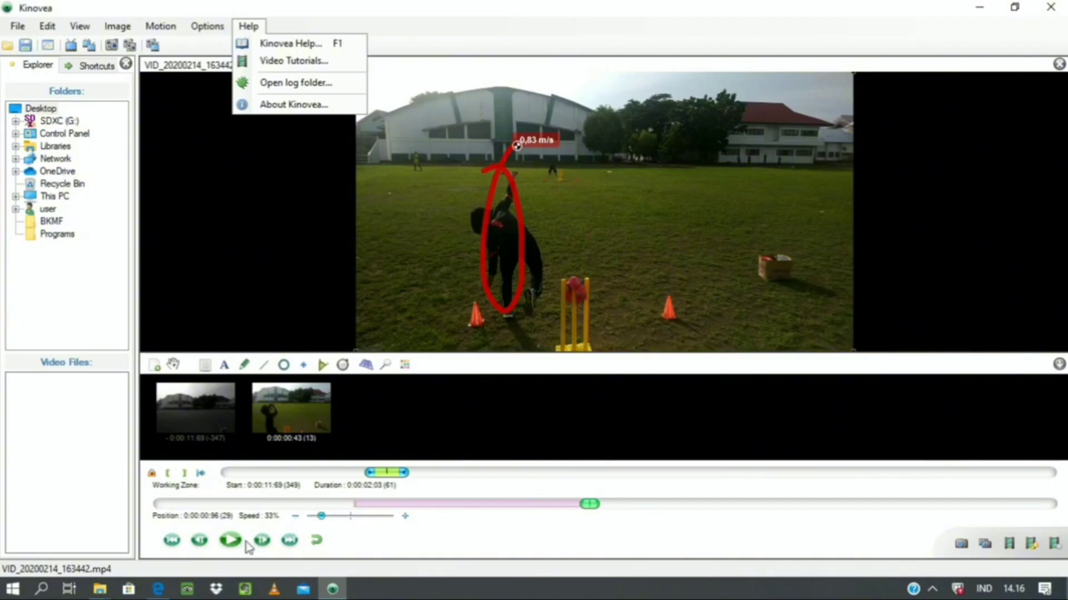
- Play the clip, pause it near its start, and reduce the playback speed to 18%
left_click(231, 540)
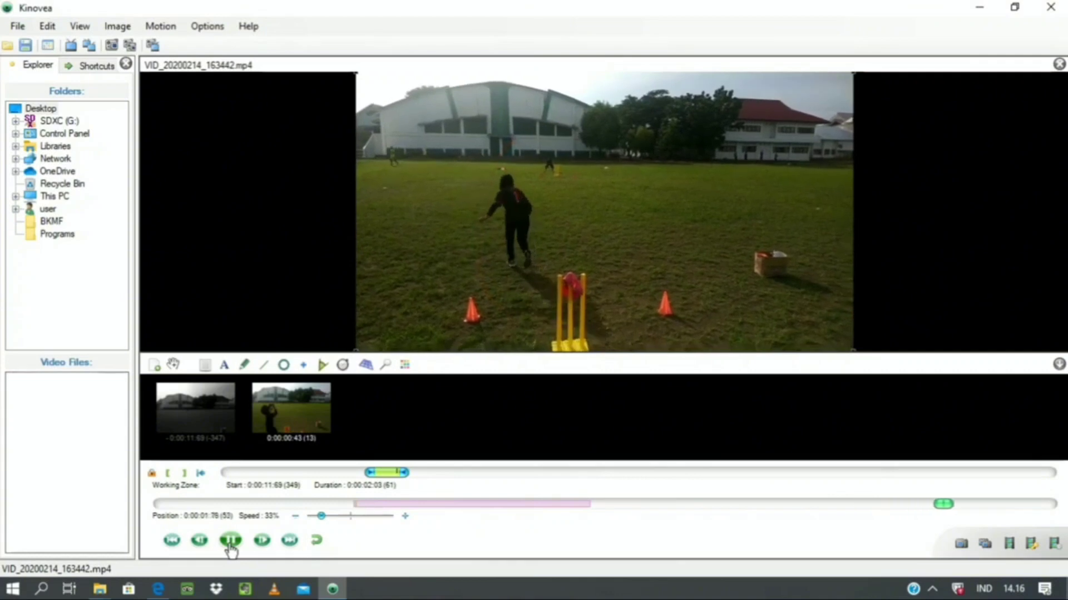
left_click(230, 542)
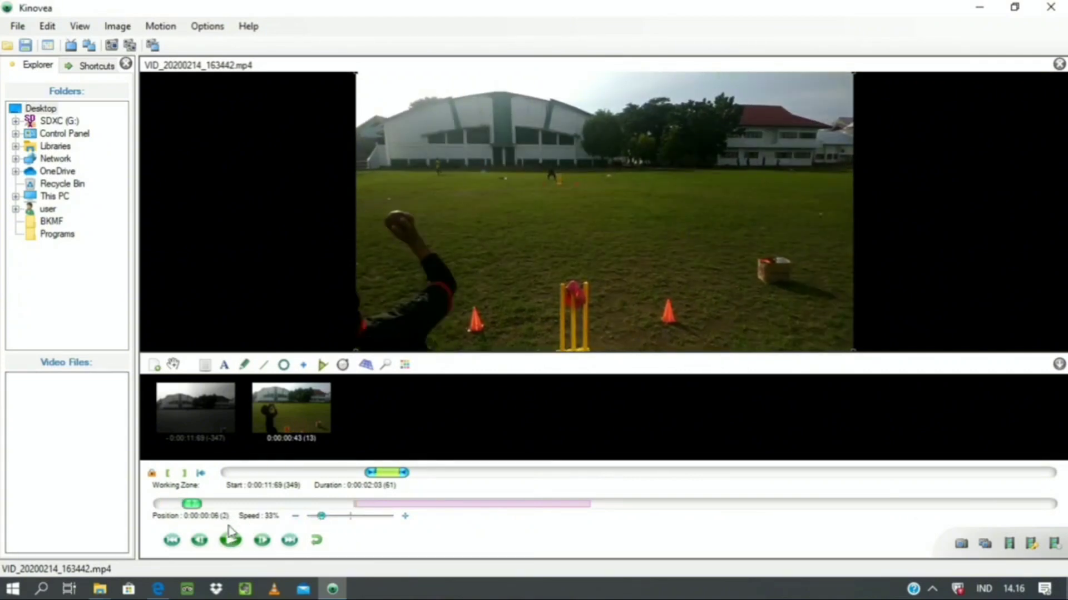
left_click(295, 517)
left_click(294, 517)
left_click(295, 517)
left_click(405, 517)
left_click(295, 516)
- Replay the clip at the reduced speed and pause it at frame 0:00:00:23
left_click(231, 540)
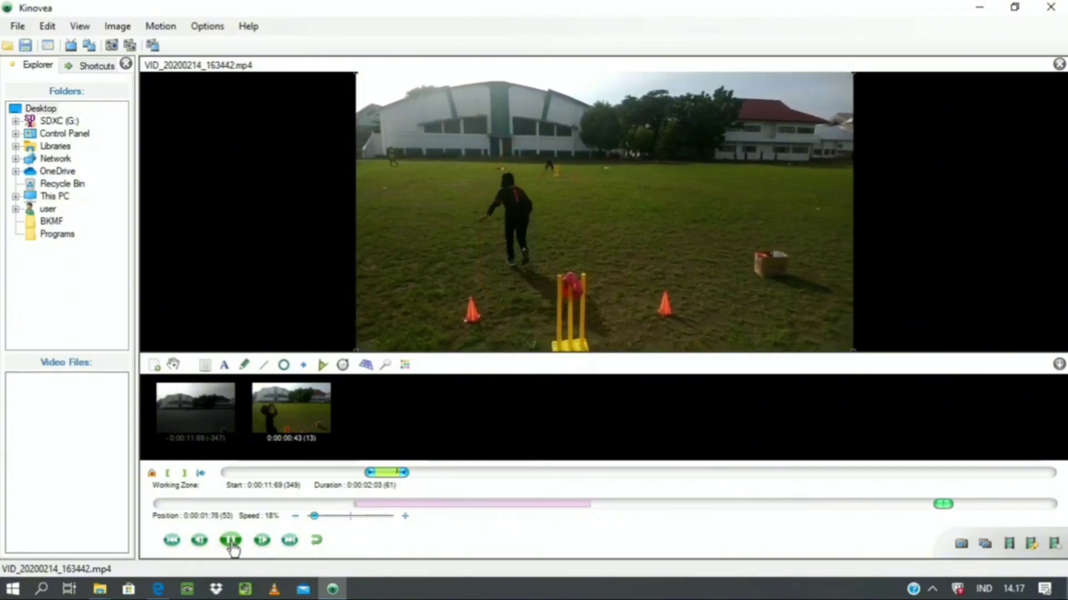
left_click(231, 542)
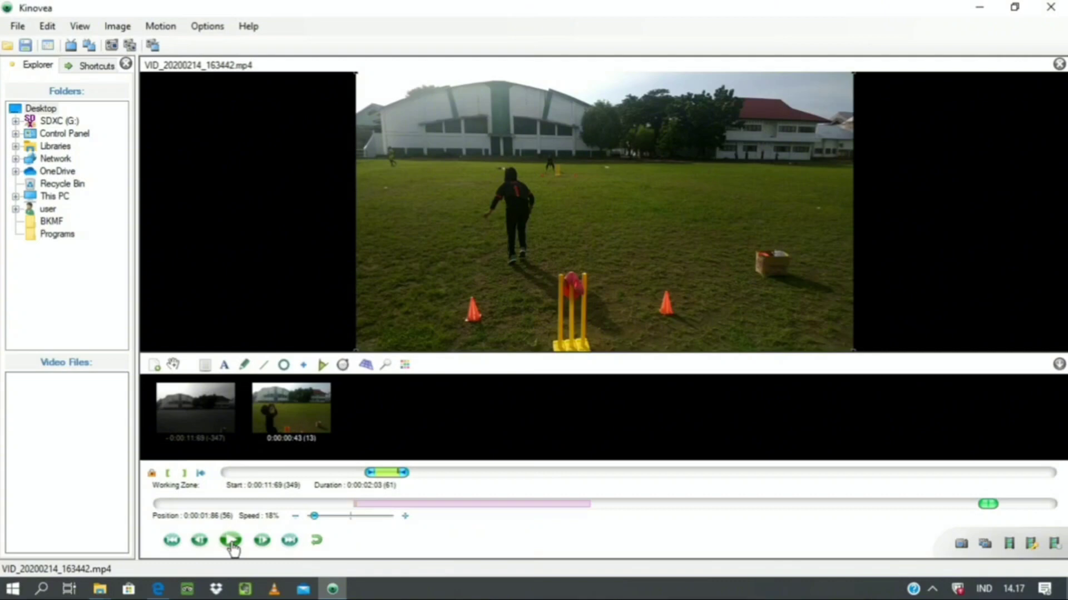
left_click(200, 541)
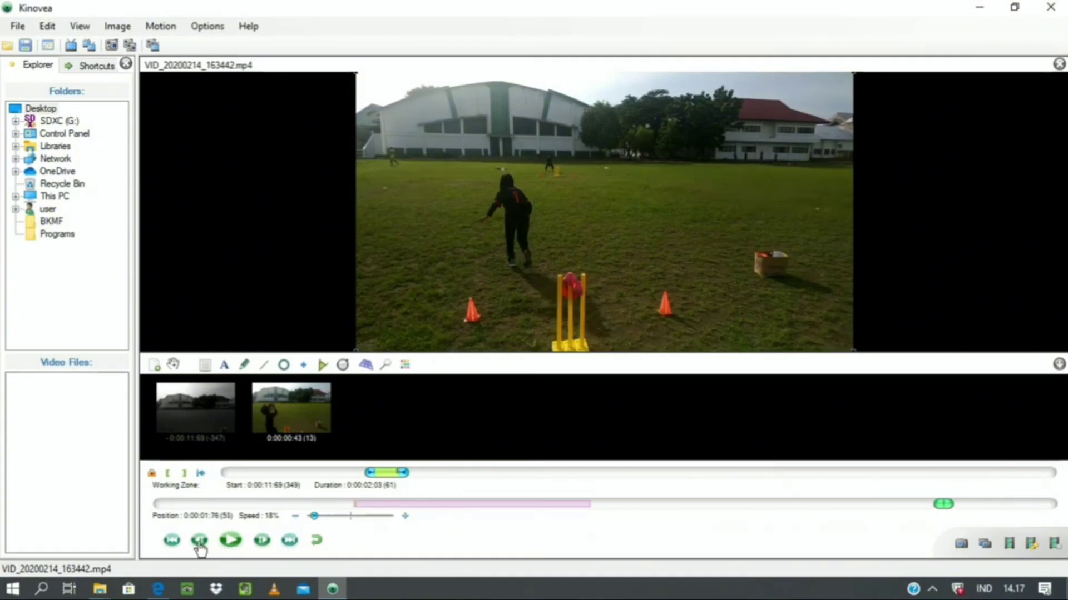
left_click(230, 540)
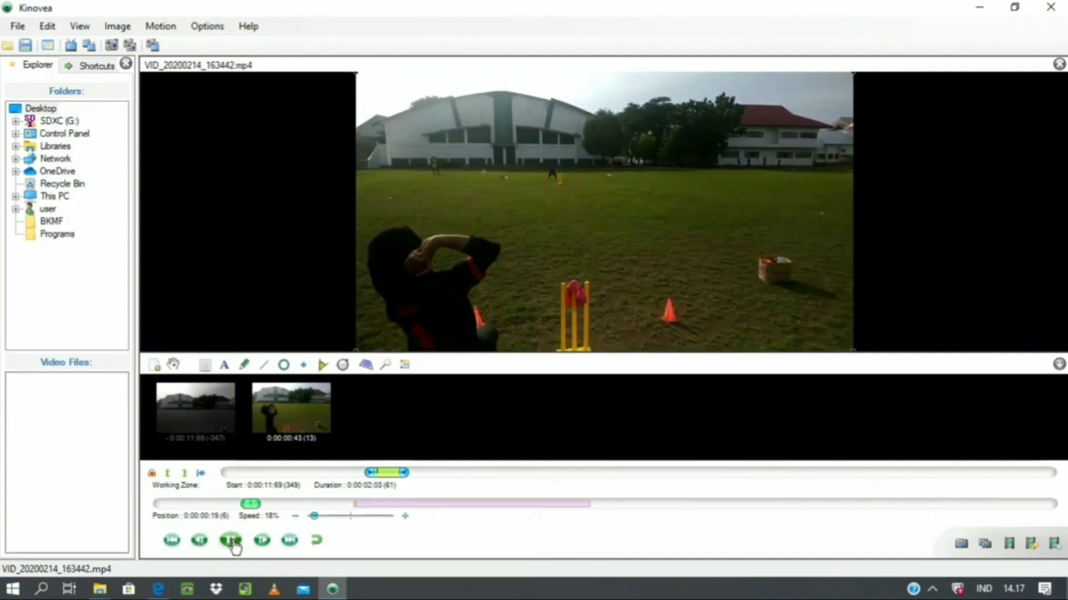
left_click(232, 543)
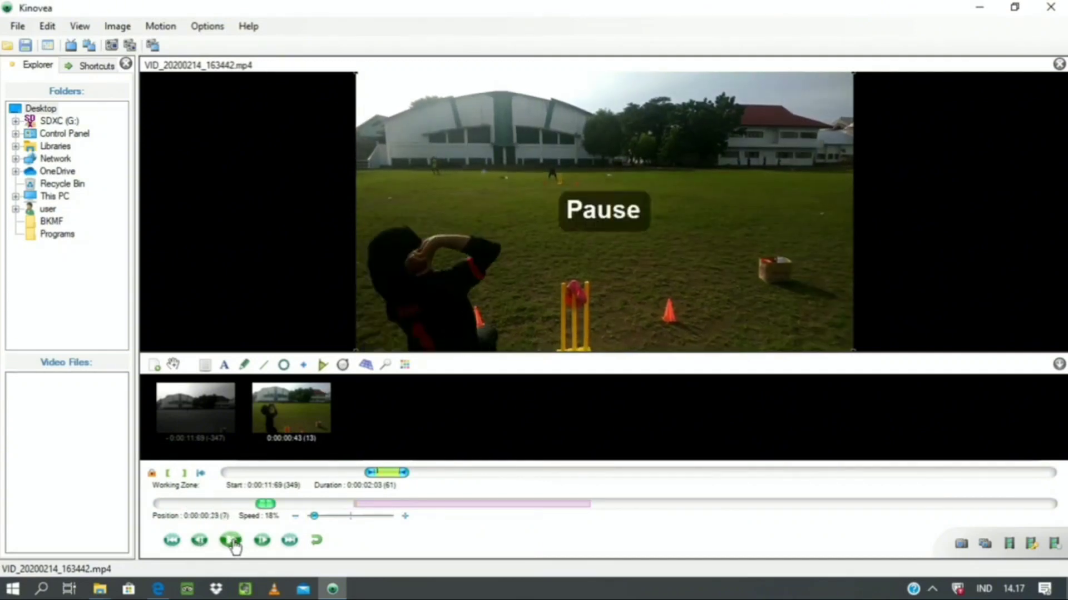
- Draw a vertical line about 21 cm long up the right-hand yellow stump, from its base to its top
left_click(266, 367)
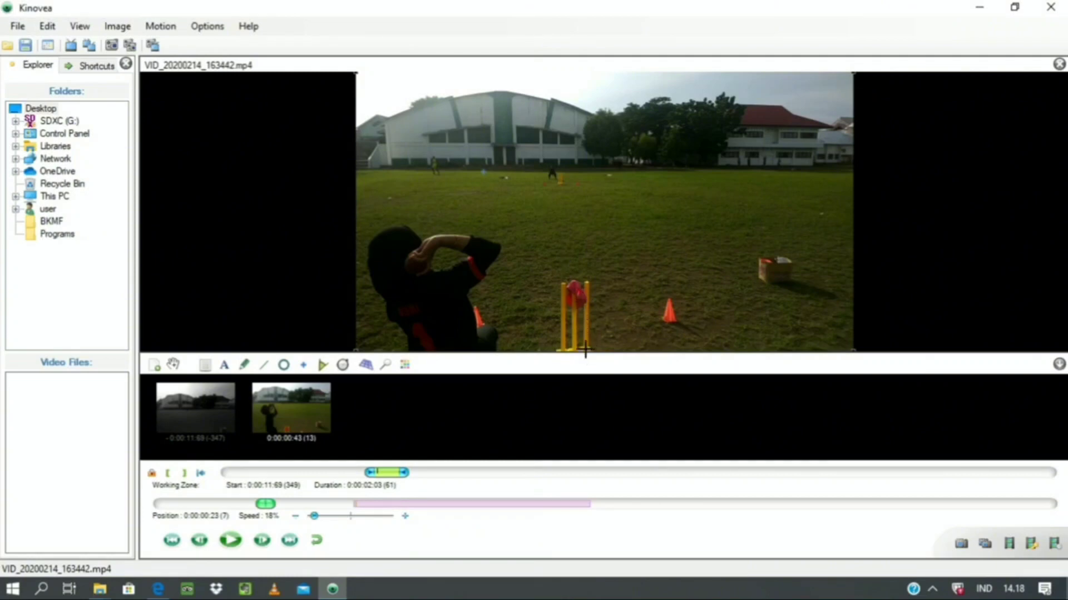
left_click_drag(584, 350, 584, 337)
left_click_drag(585, 323, 585, 286)
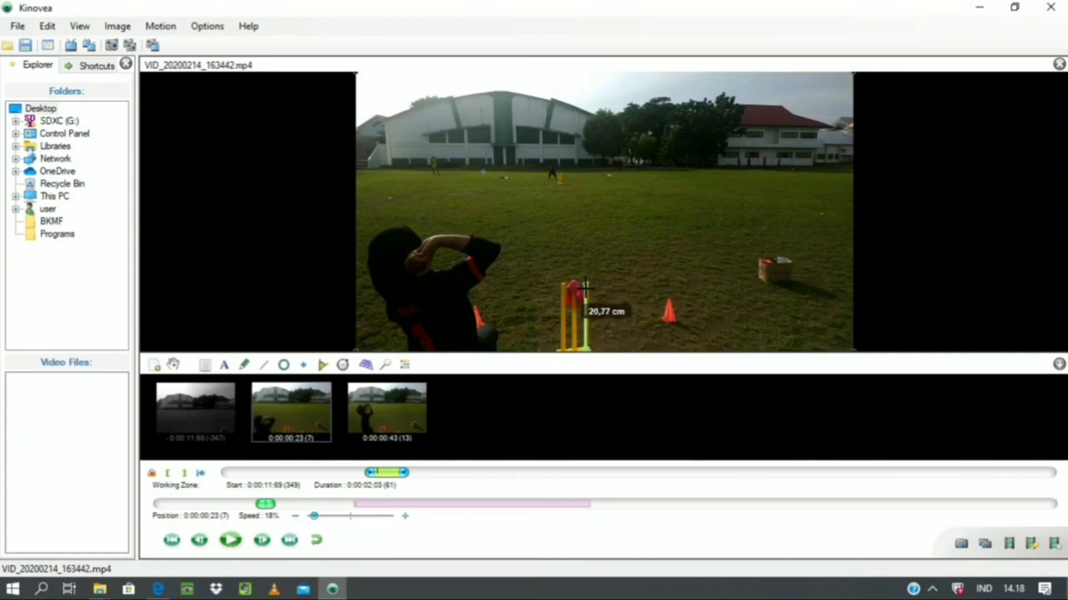
- Calibrate the stump line to a real size of 70 cm and move it right, onto the grass below the cardboard box
left_click(173, 365)
right_click(586, 332)
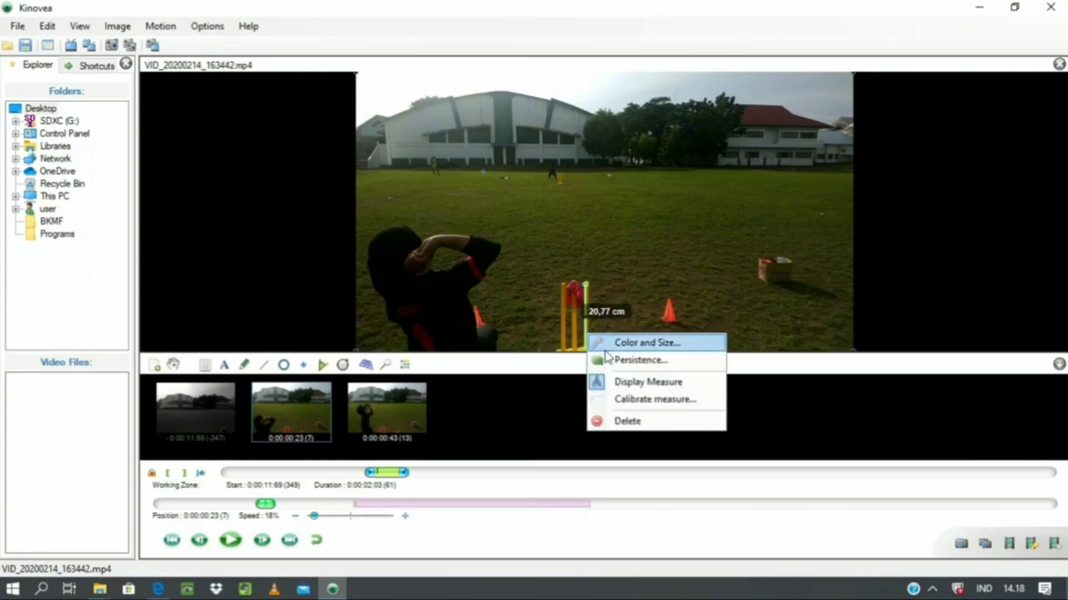
left_click(628, 400)
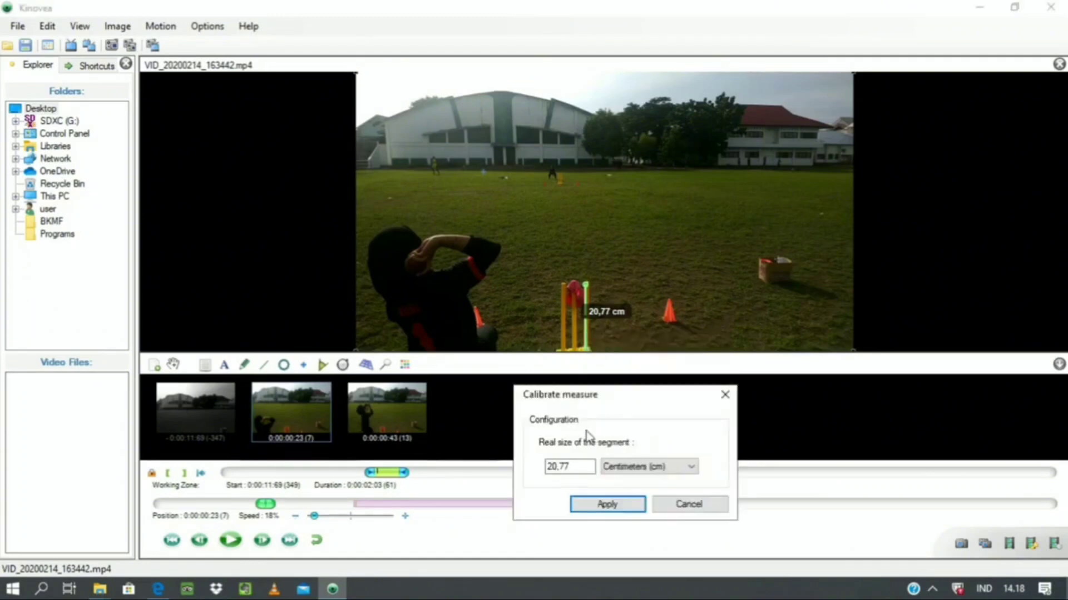
left_click(573, 468)
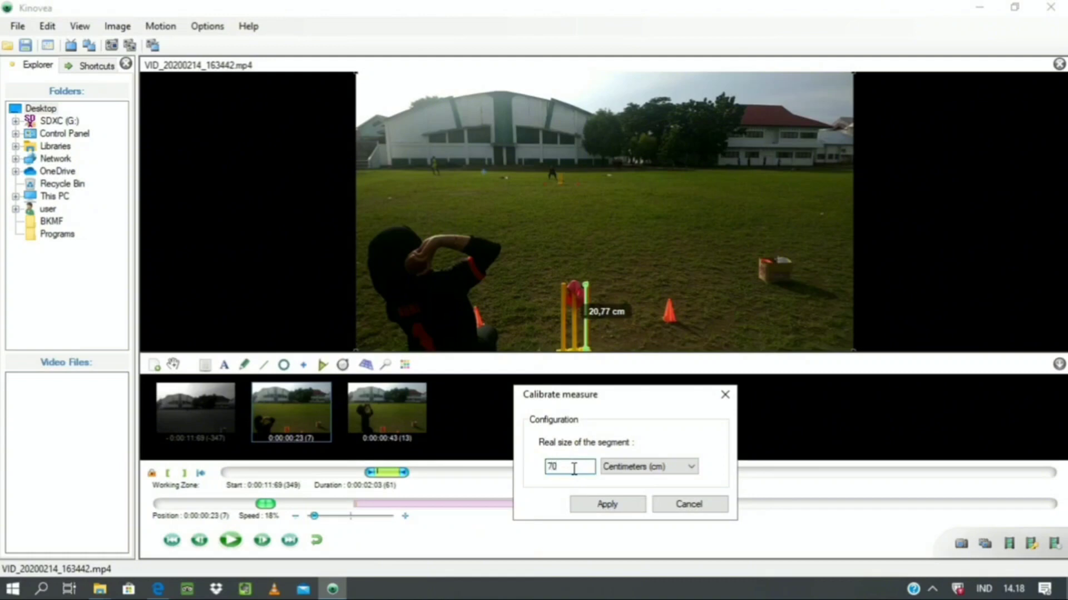
left_click(622, 505)
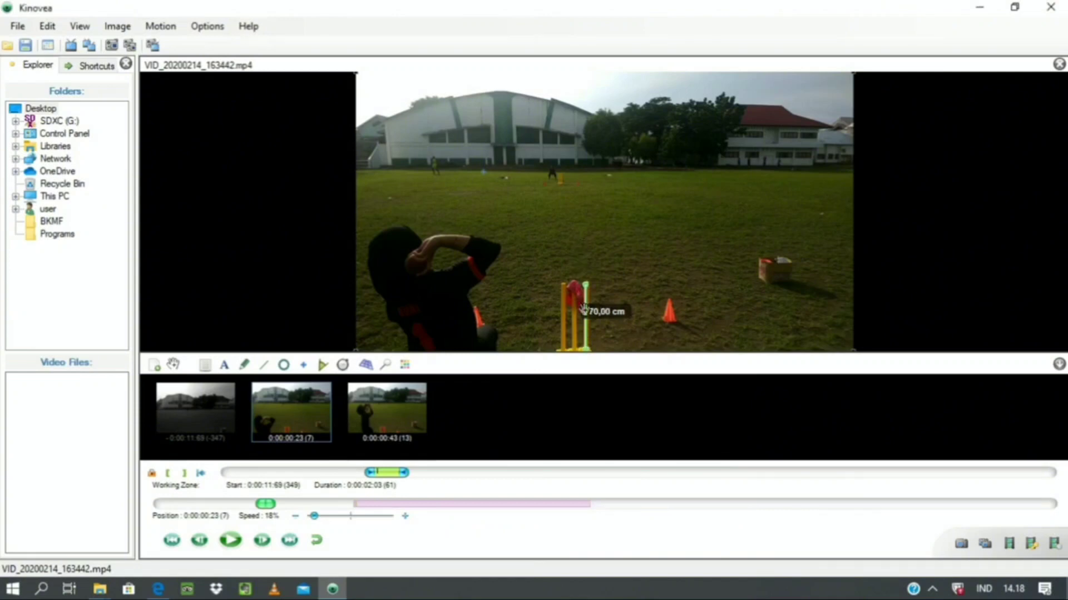
left_click_drag(586, 337, 810, 335)
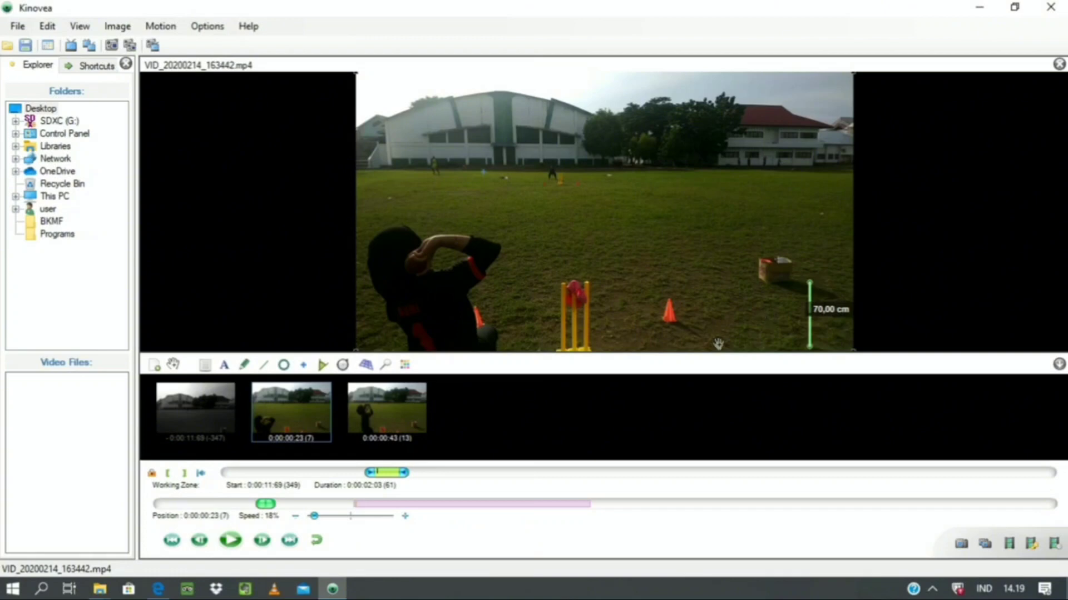
- Play the clip through the ball's path and pause it at frame 0:00:00:93
left_click(237, 543)
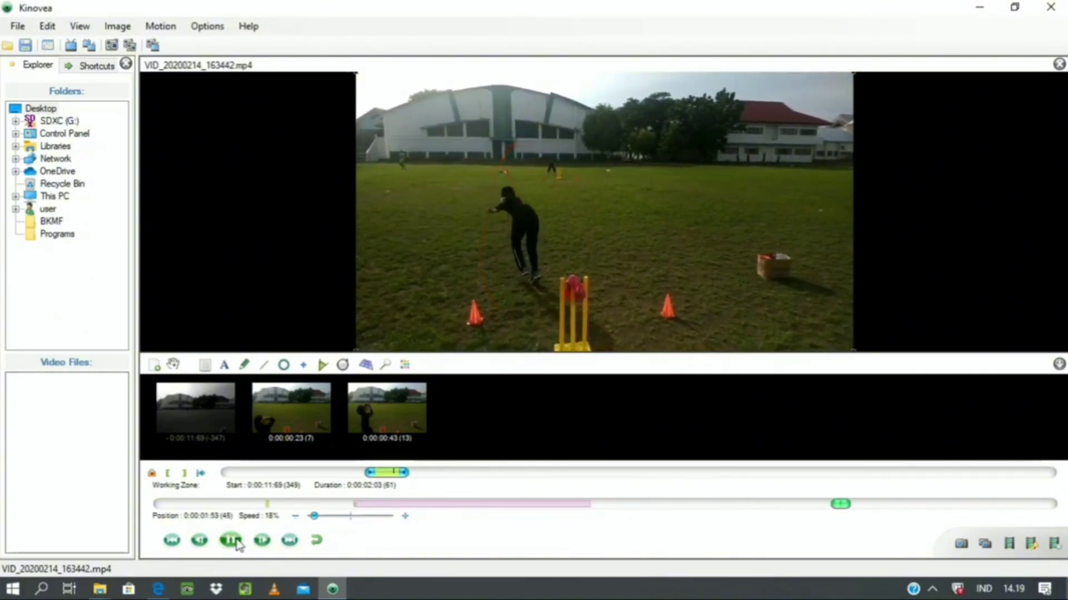
left_click(237, 540)
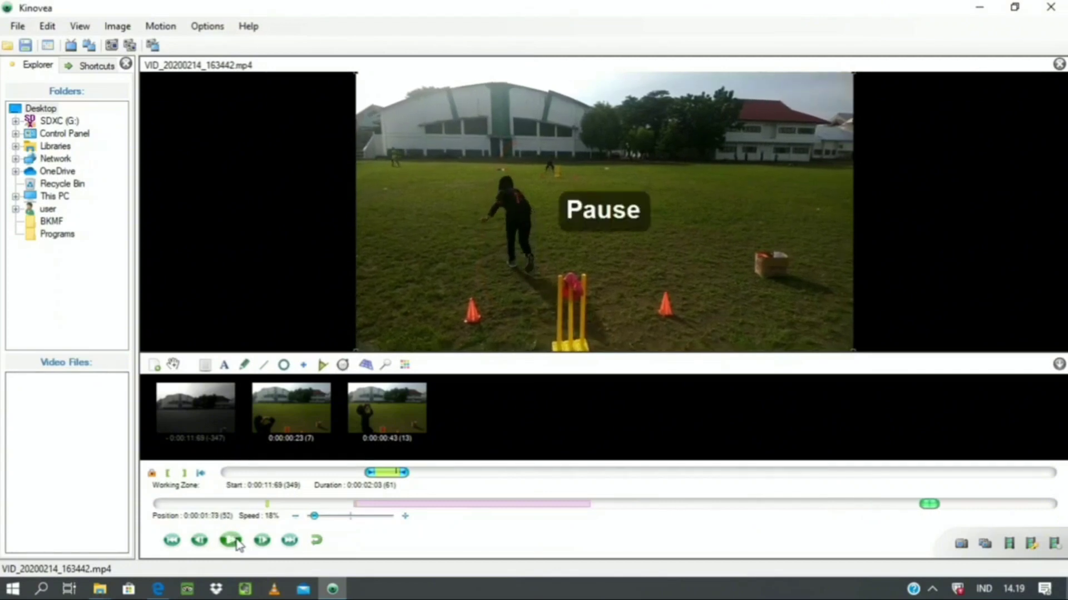
left_click(200, 540)
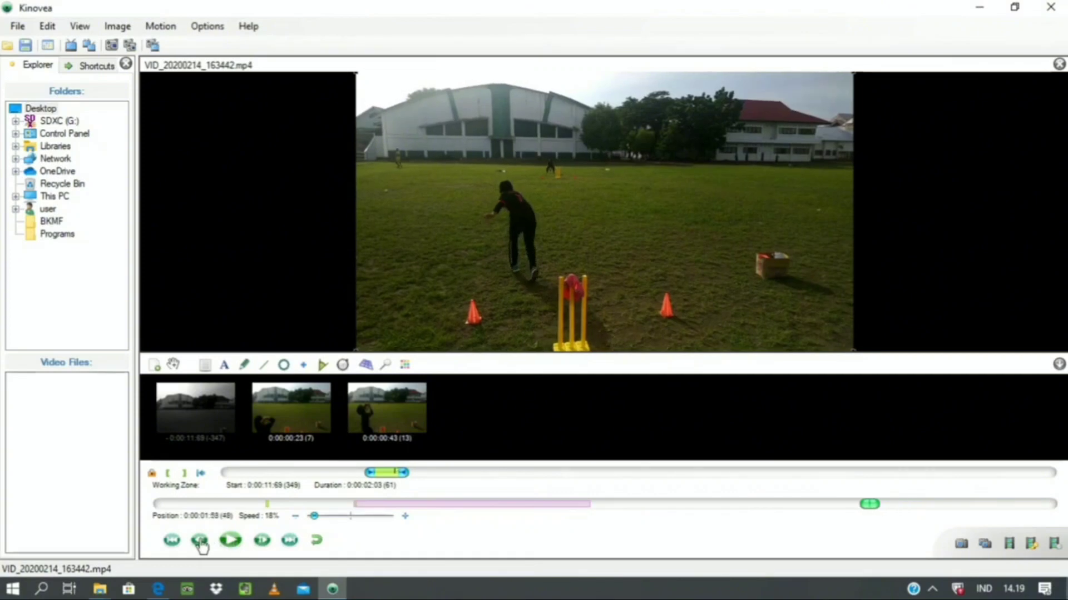
left_click(230, 541)
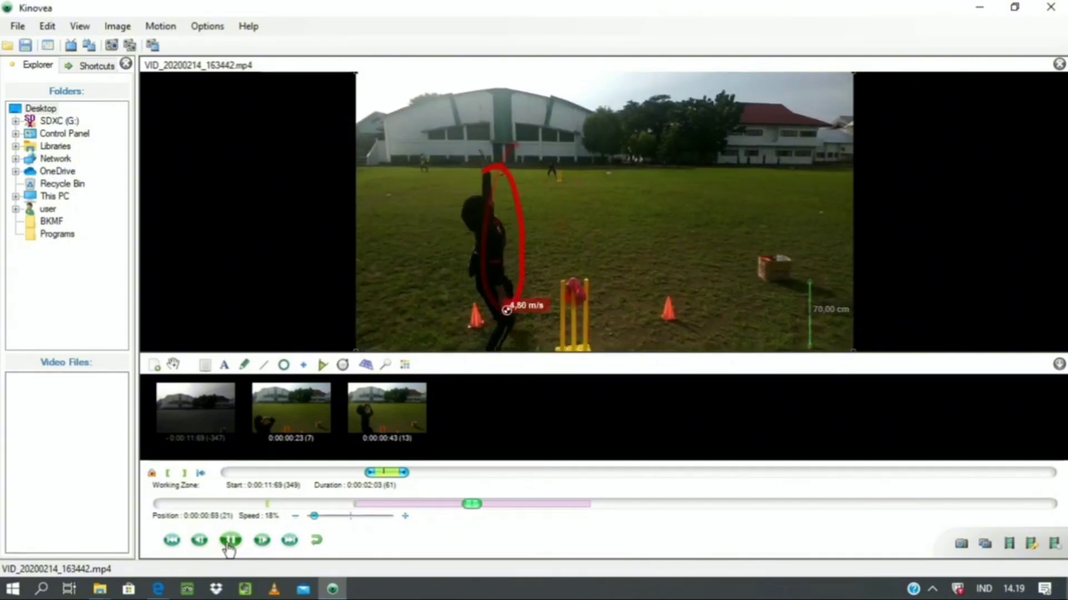
left_click(229, 543)
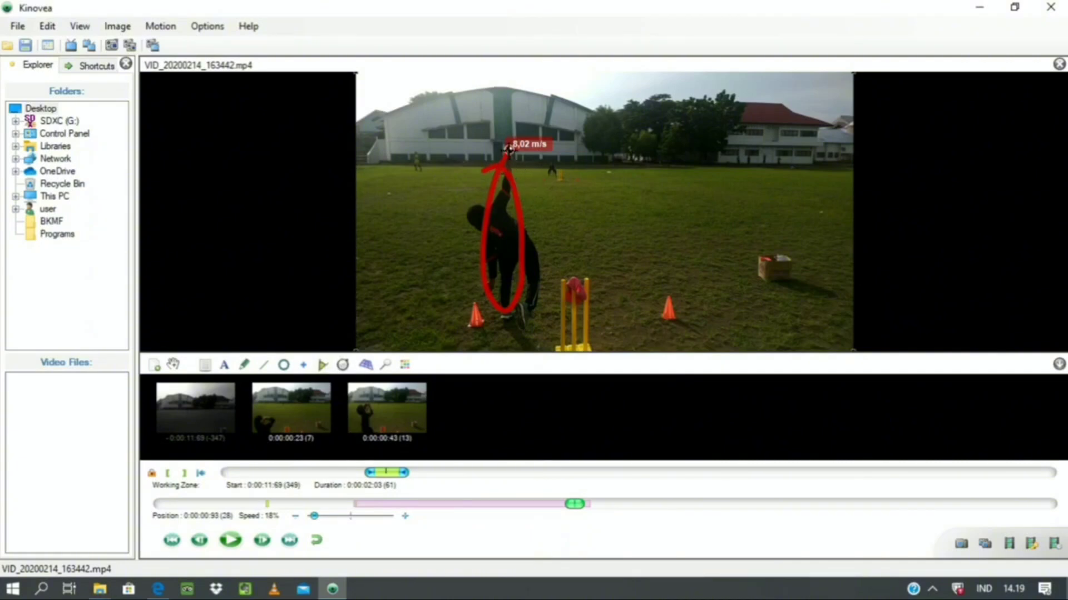
- Delete the first angle placed on the bowler and draw a new one between the raised arm and the torso
left_click(508, 148)
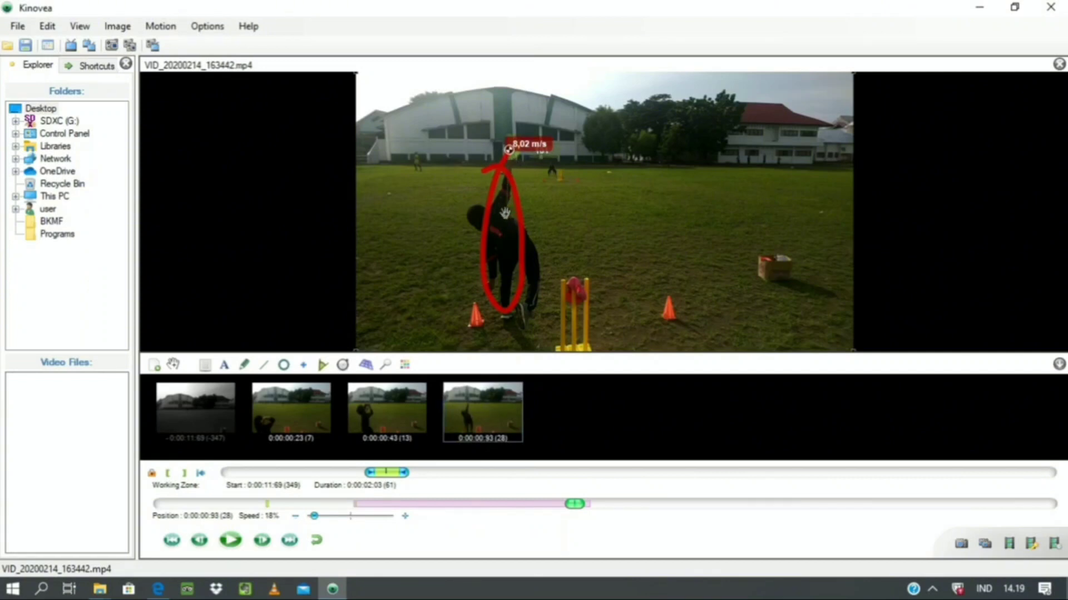
right_click(505, 213)
left_click(543, 285)
left_click(509, 208)
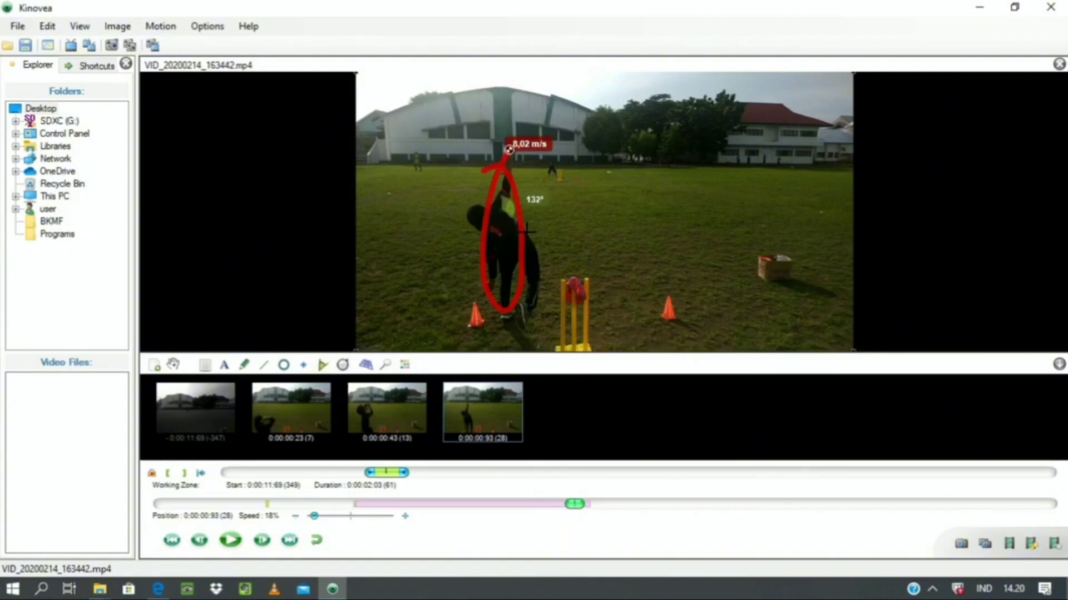
left_click_drag(527, 230, 507, 151)
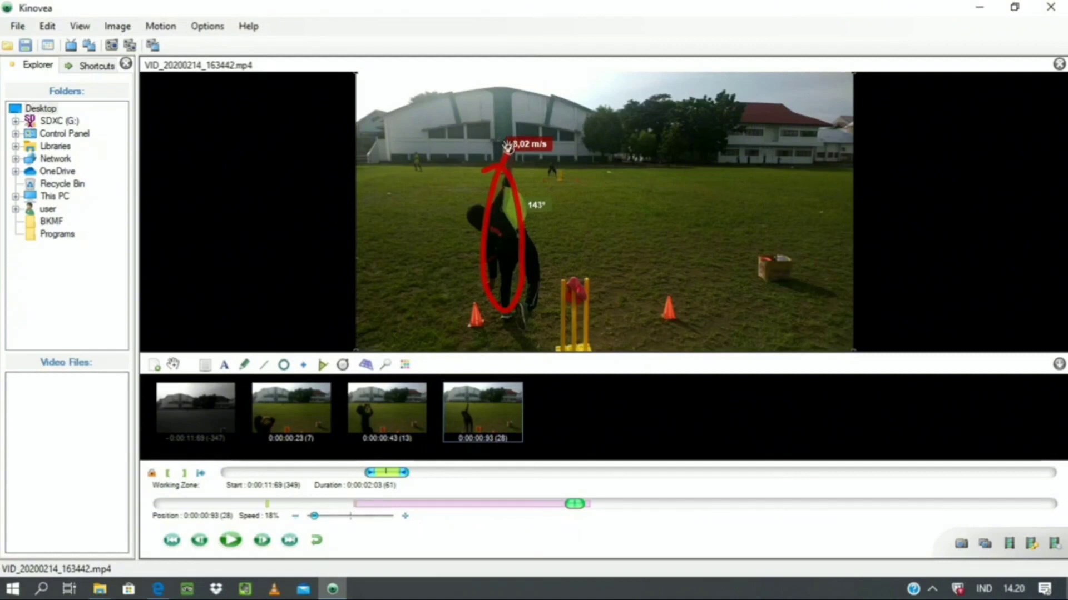
left_click_drag(507, 147, 507, 148)
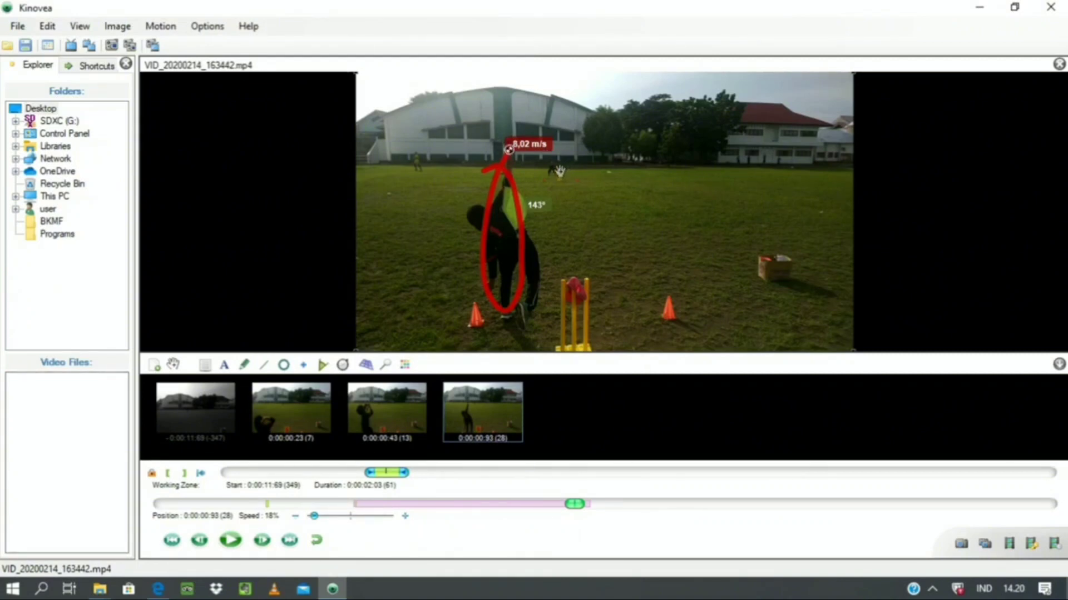
- Invert the angle at the bowler's raised arm and invert it back
right_click(507, 209)
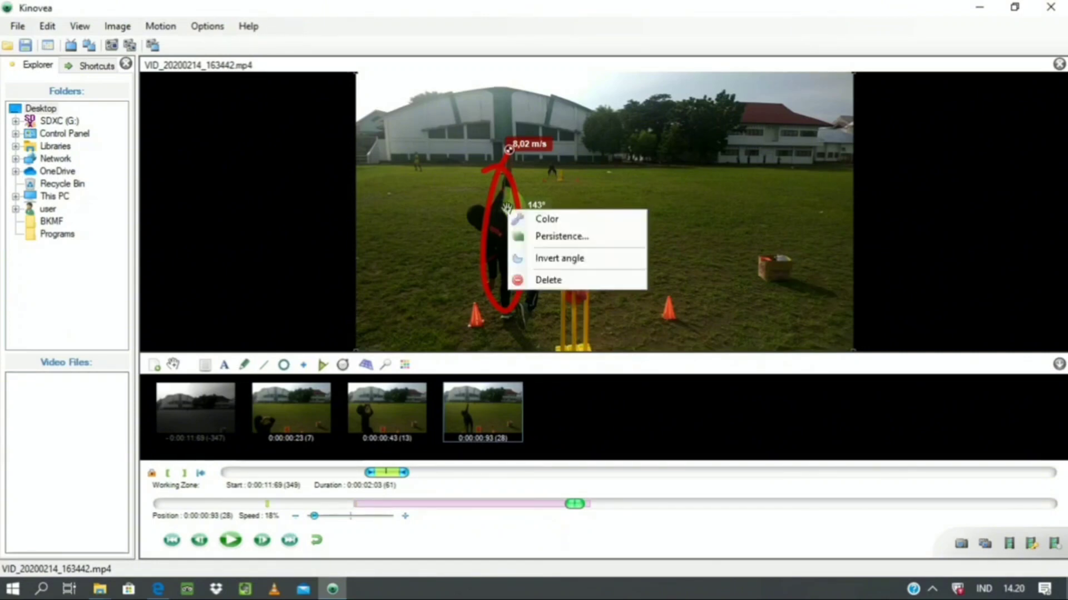
left_click(544, 264)
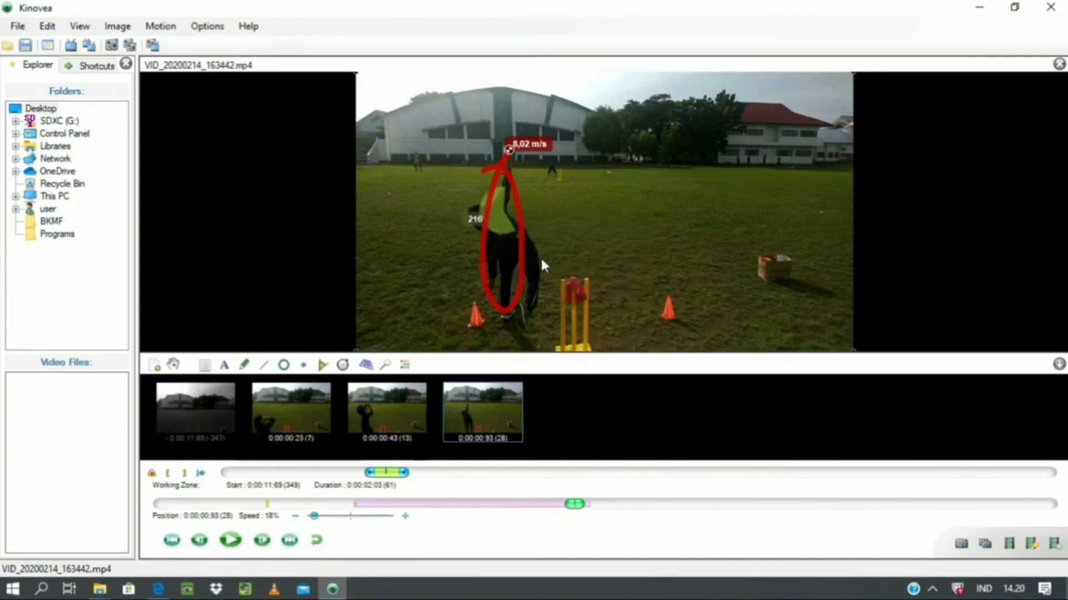
right_click(501, 225)
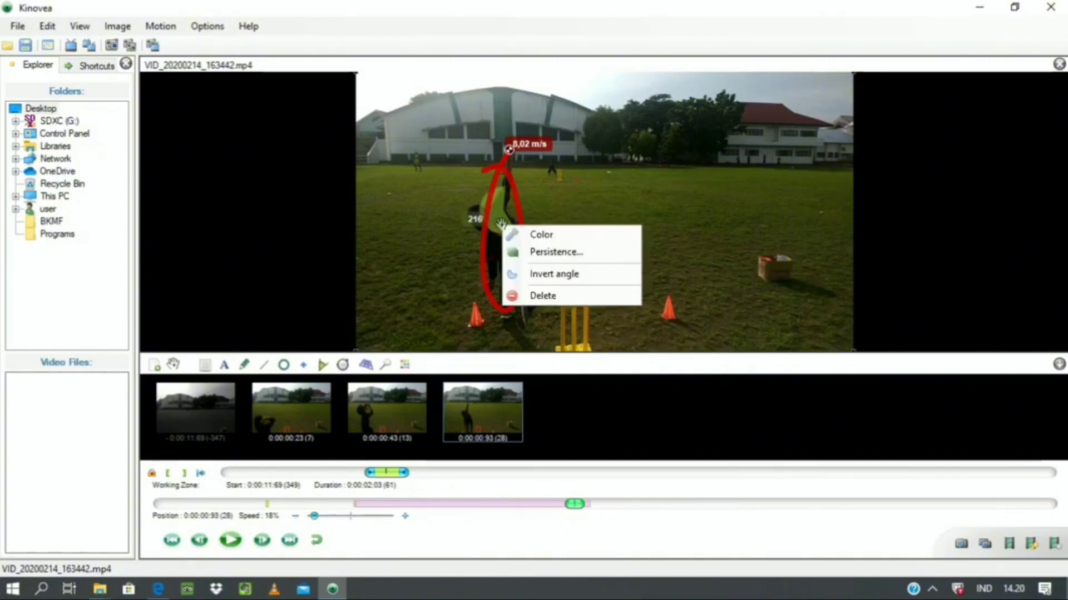
left_click(544, 278)
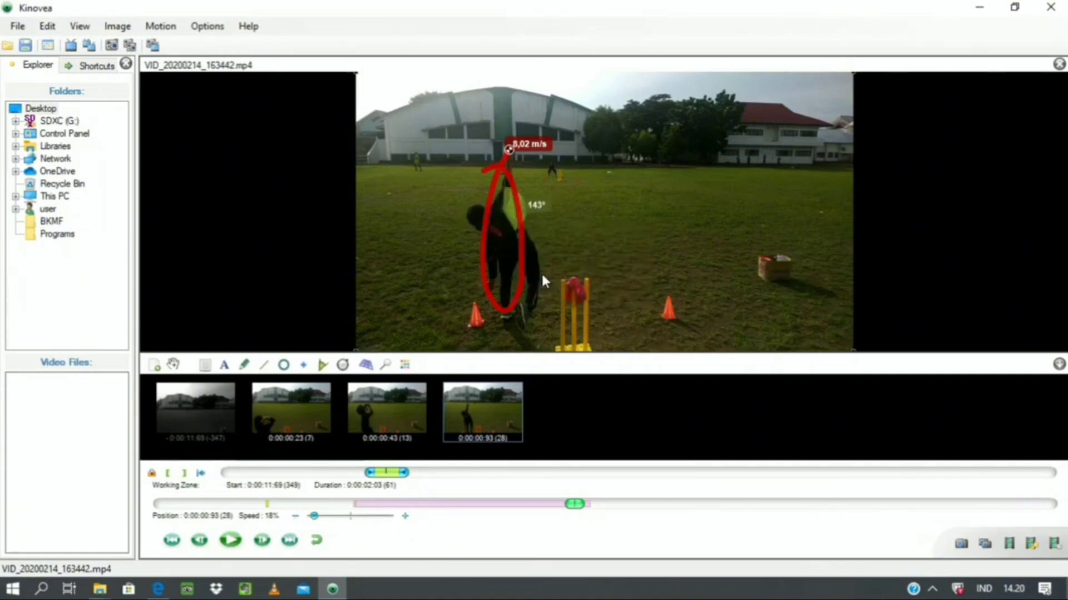